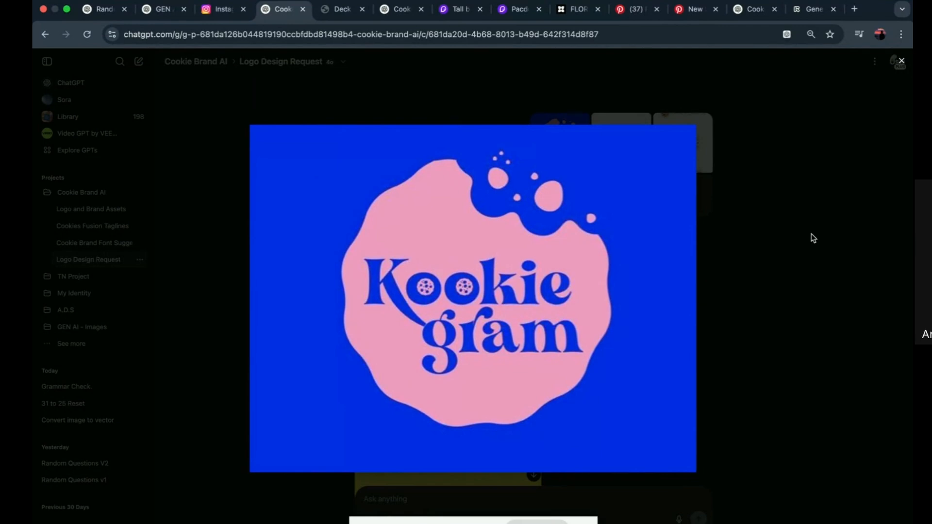
View each of the three reference logo images attached to the Cookie Fusion logo prompt at full size
{"action": "left_click", "coordinate": [811, 235]}
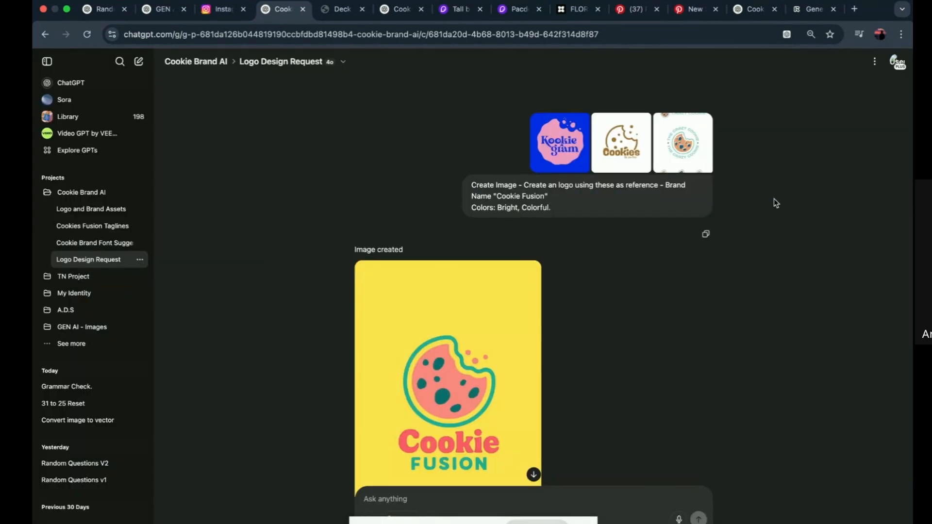
{"action": "left_click", "coordinate": [556, 170]}
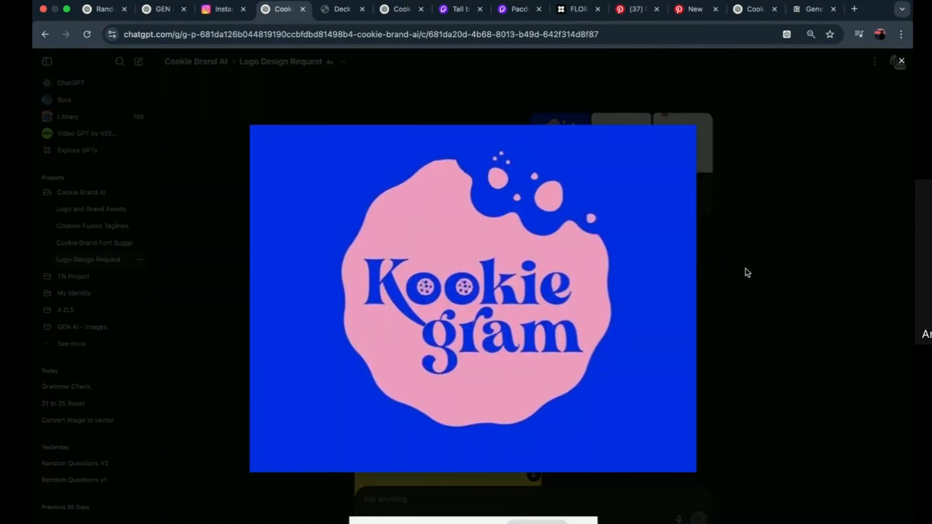
{"action": "left_click", "coordinate": [747, 273]}
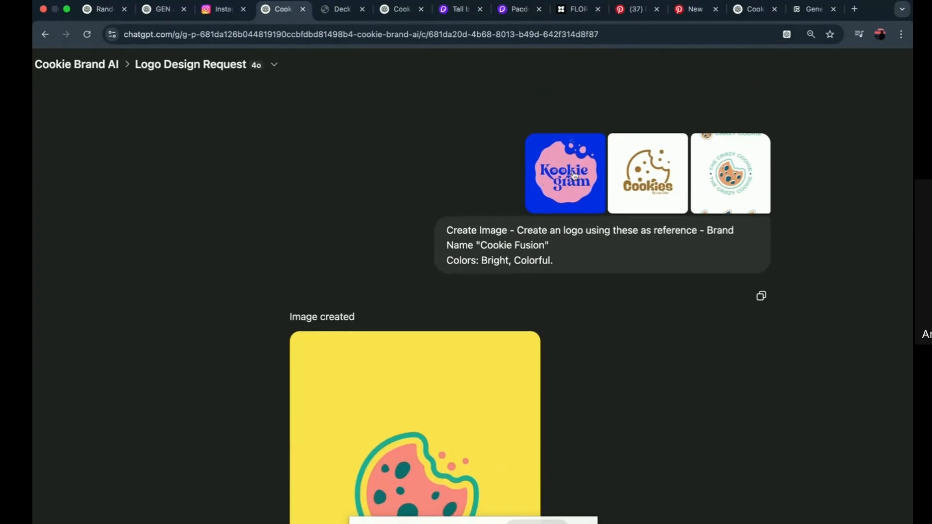
{"action": "left_click", "coordinate": [574, 176]}
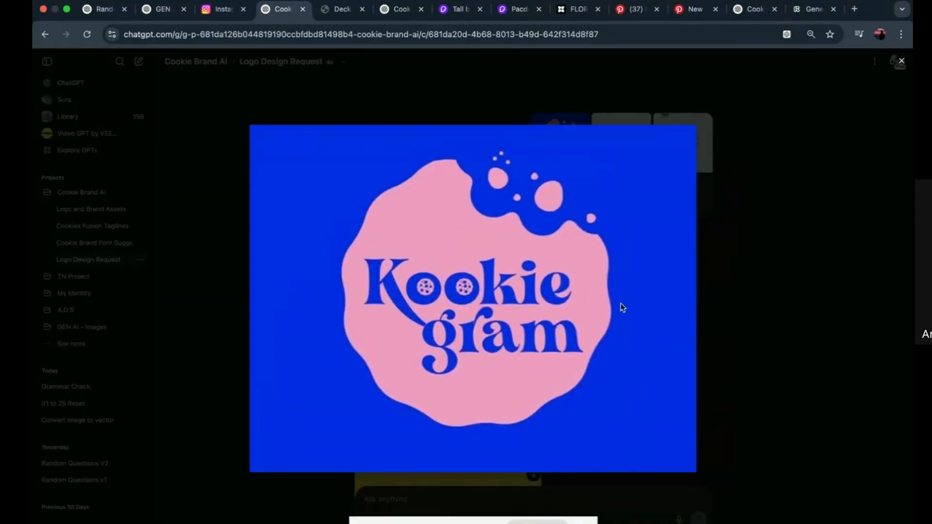
{"action": "left_click", "coordinate": [718, 291]}
{"action": "left_click", "coordinate": [624, 160]}
{"action": "left_click", "coordinate": [690, 290]}
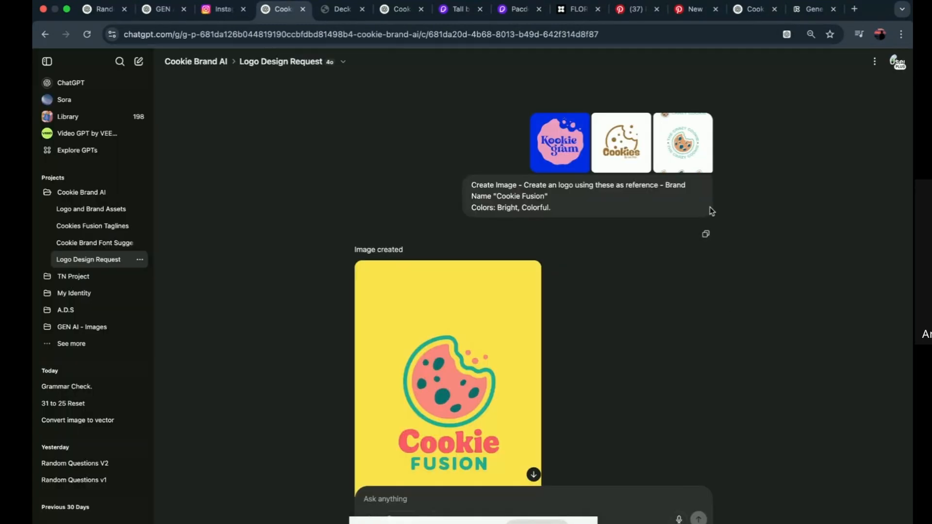
{"action": "left_click", "coordinate": [686, 140]}
{"action": "left_click", "coordinate": [782, 183]}
View the generated yellow Cookie Fusion logo at full size and return to the conversation
{"action": "scroll", "coordinate": [473, 292], "scroll_direction": "down", "scroll_amount": 2}
{"action": "left_click", "coordinate": [473, 326]}
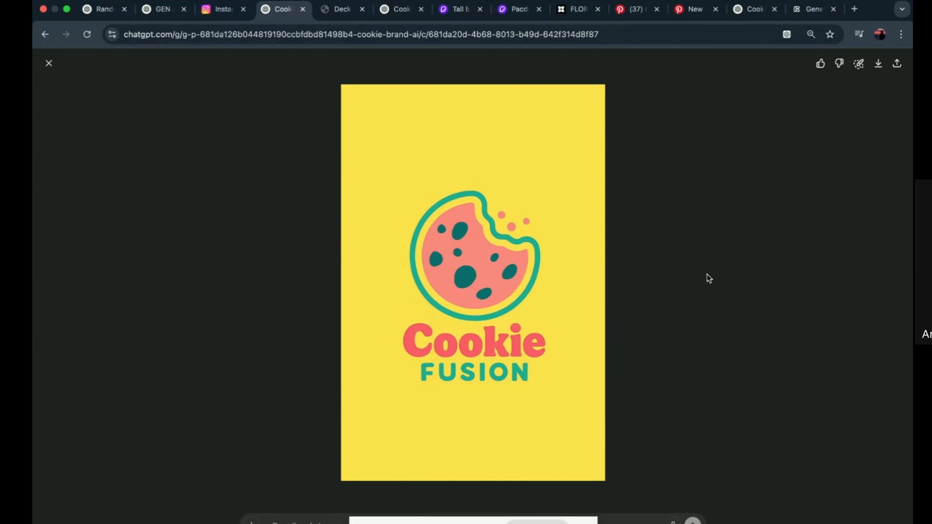
{"action": "left_click", "coordinate": [49, 63]}
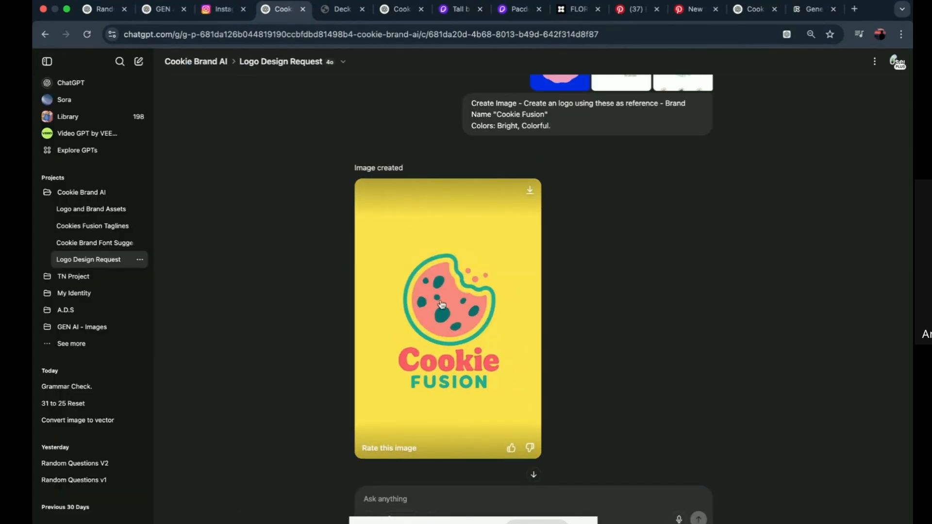
Review the prompt asking for a pink and blue PNG without text and view its generated cookie image enlarged
{"action": "scroll", "coordinate": [519, 395], "scroll_direction": "down", "scroll_amount": 5}
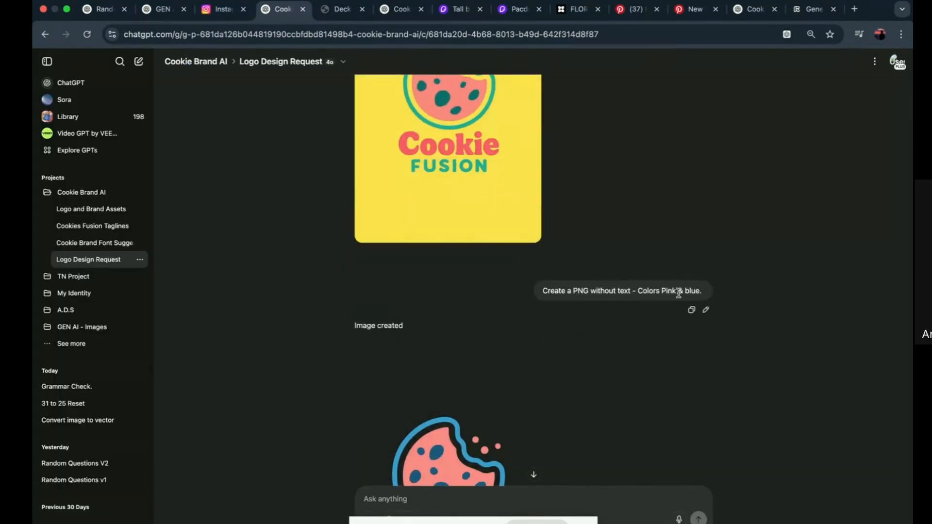
{"action": "left_click_drag", "start_coordinate": [662, 293], "coordinate": [681, 293]}
{"action": "left_click", "coordinate": [658, 344]}
{"action": "scroll", "coordinate": [636, 346], "scroll_direction": "down", "scroll_amount": 3}
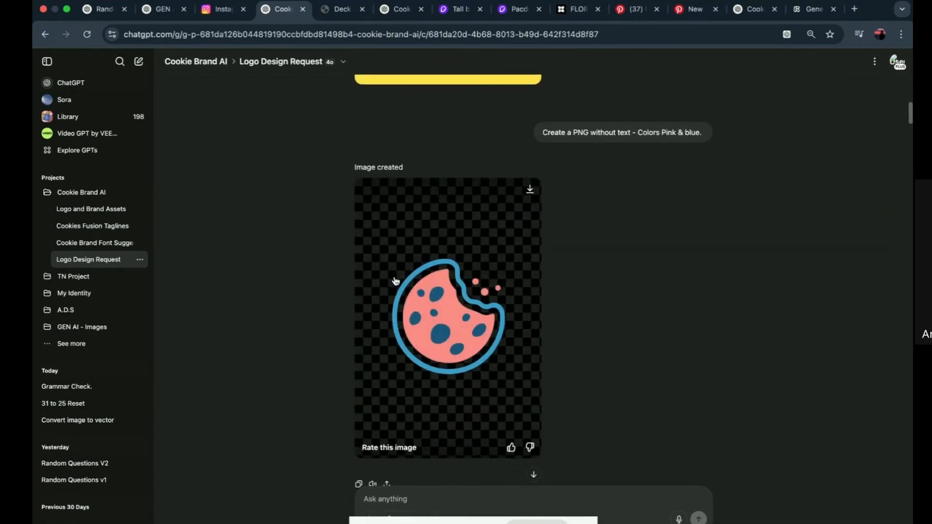
{"action": "left_click", "coordinate": [473, 338]}
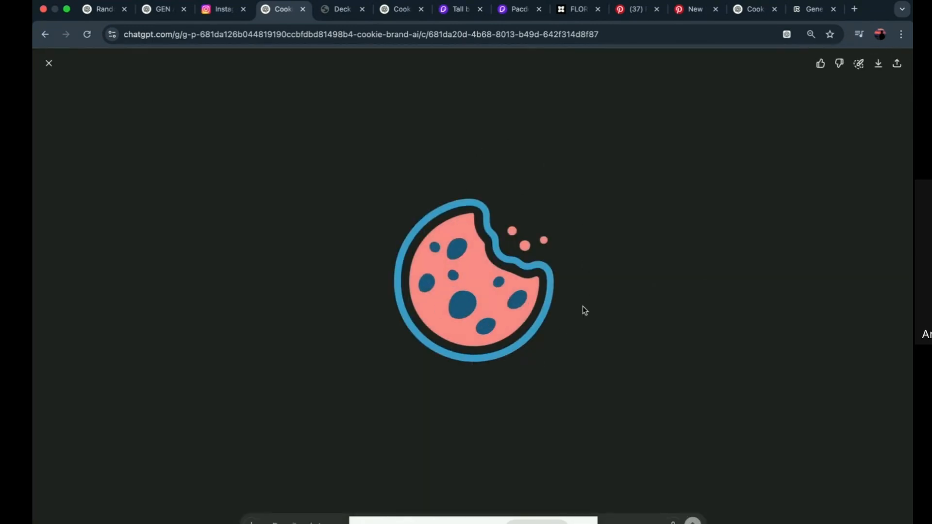
{"action": "left_click", "coordinate": [49, 72]}
Review the prompt with color codes f29cc3 and 002dea and inspect the cookie image generated from it
{"action": "scroll", "coordinate": [647, 437], "scroll_direction": "down", "scroll_amount": 4}
{"action": "scroll", "coordinate": [646, 378], "scroll_direction": "up", "scroll_amount": 3}
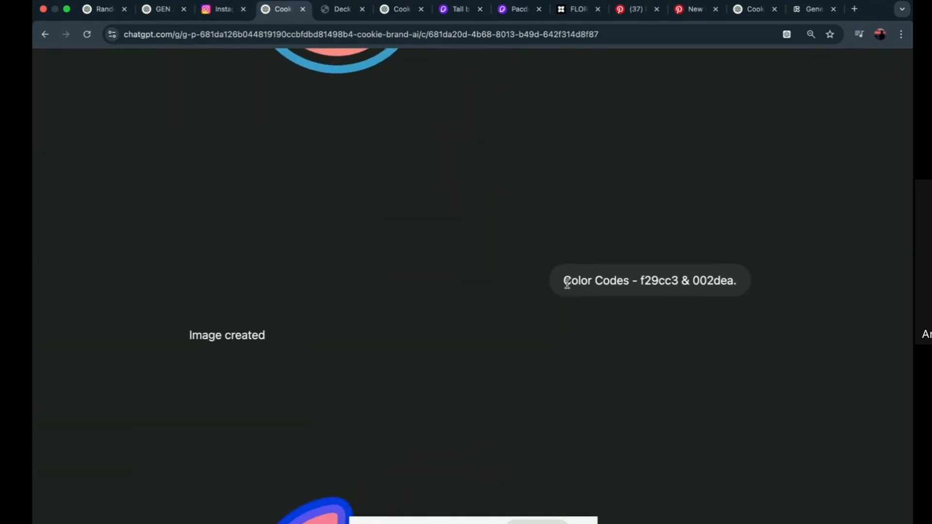
{"action": "scroll", "coordinate": [456, 326], "scroll_direction": "down", "scroll_amount": 5}
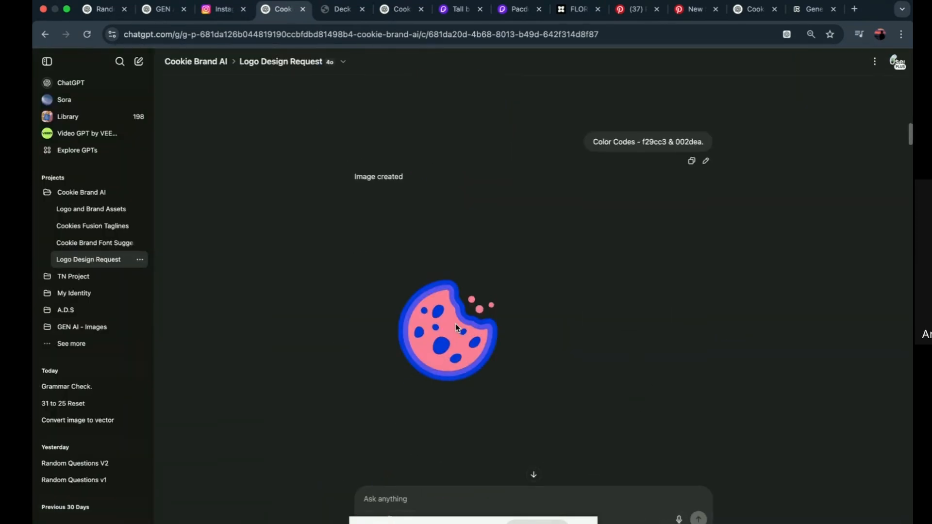
{"action": "left_click", "coordinate": [456, 327]}
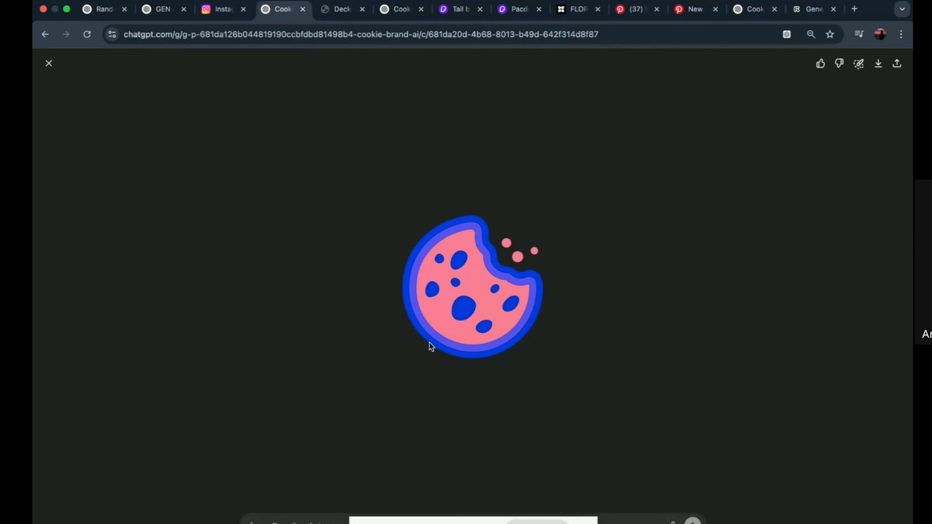
{"action": "left_click", "coordinate": [49, 63]}
{"action": "scroll", "coordinate": [436, 322], "scroll_direction": "down", "scroll_amount": 2}
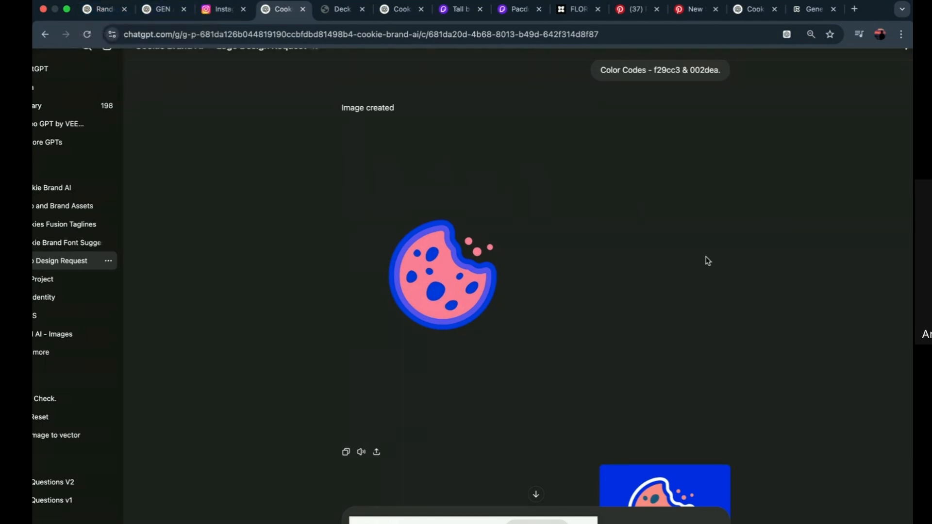
{"action": "mouse_move", "coordinate": [447, 338]}
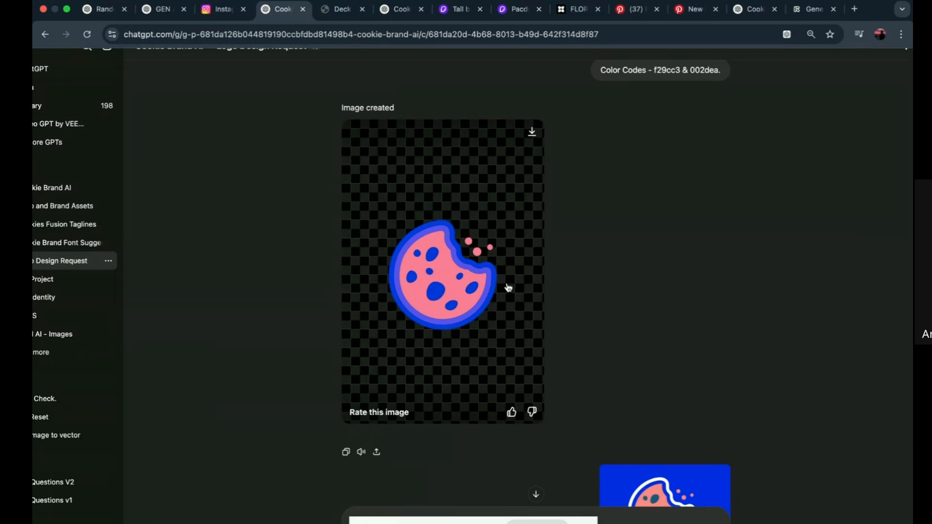
Switch to Photoshop, bring up Logo Cookies.psd, and compare its cookie with the generated image in ChatGPT
{"action": "key", "text": "ctrl+Left"}
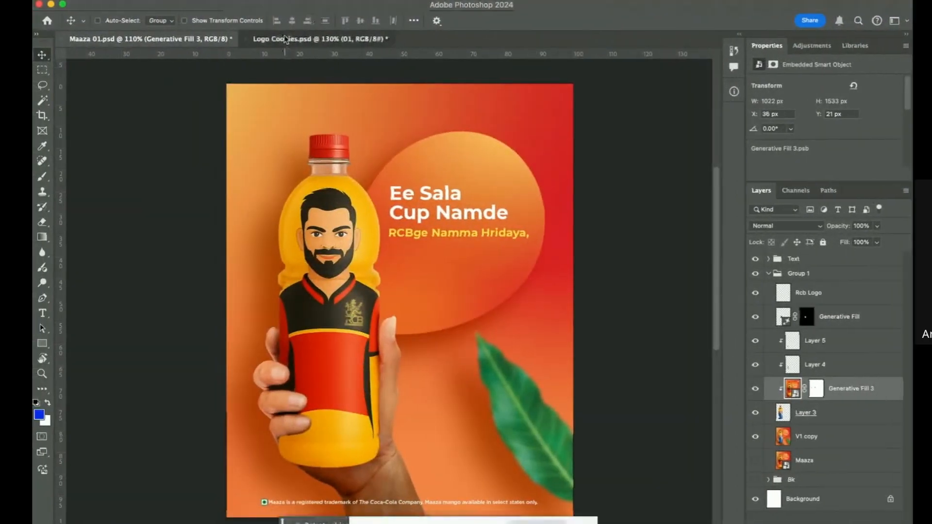
{"action": "left_click", "coordinate": [286, 41]}
{"action": "scroll", "coordinate": [387, 241], "scroll_direction": "down", "scroll_amount": 2}
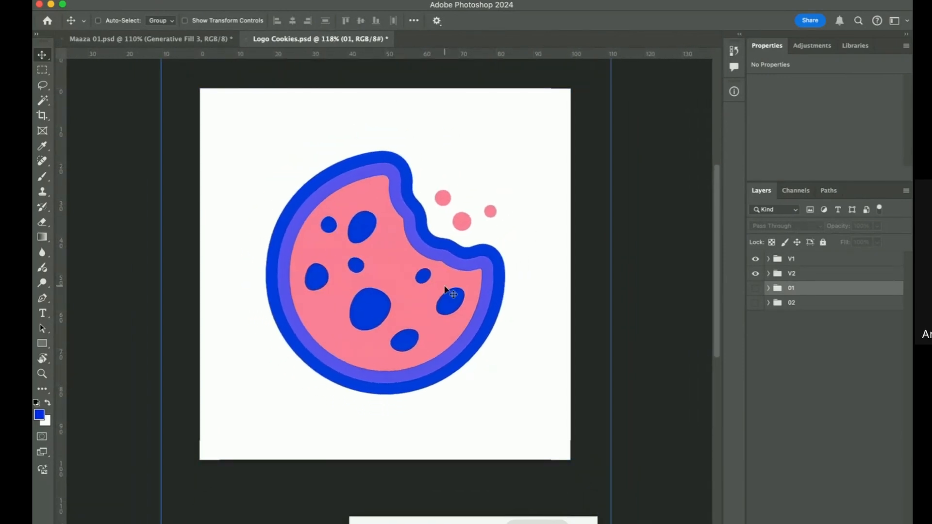
{"action": "key", "text": "ctrl+Right"}
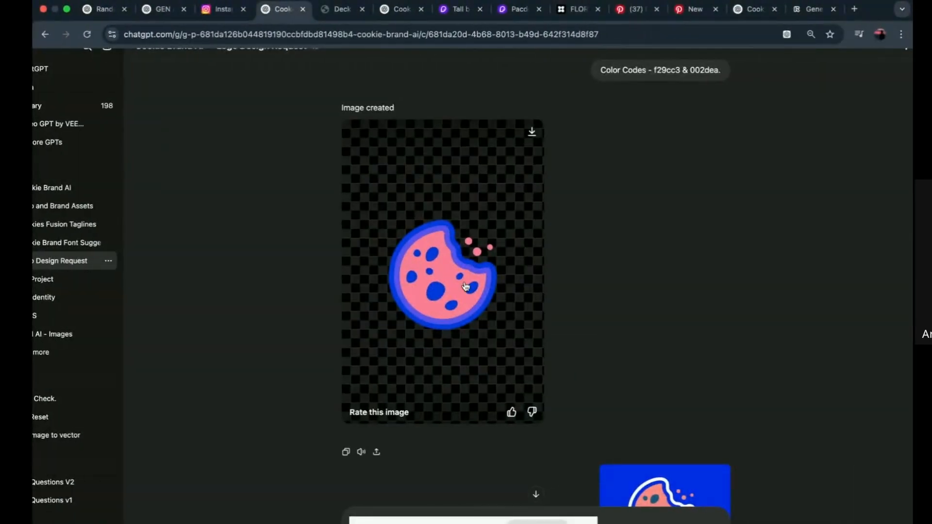
{"action": "key", "text": "ctrl+Left"}
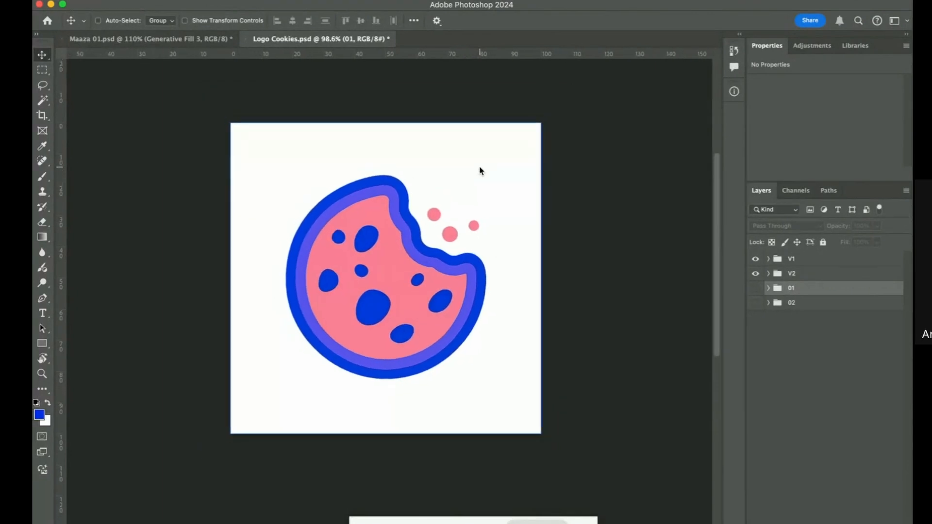
{"action": "scroll", "coordinate": [481, 170], "scroll_direction": "up", "scroll_amount": 2}
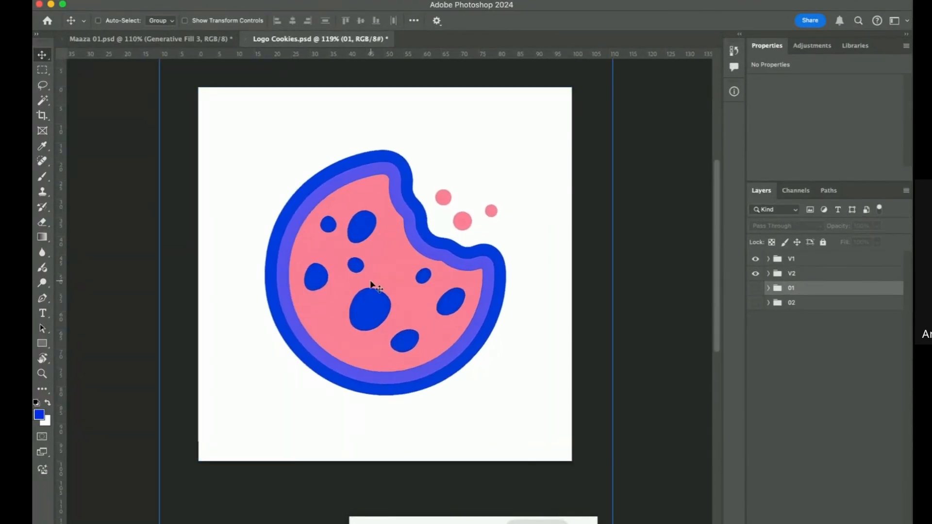
Hide the V1 layer group to show the V2 cookie version on the blue background
{"action": "left_click", "coordinate": [760, 262]}
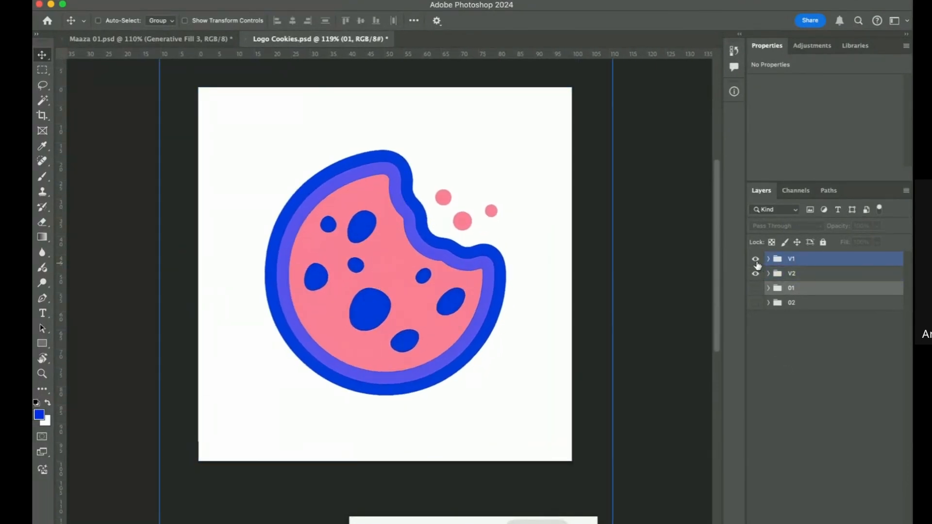
{"action": "left_click", "coordinate": [755, 260]}
{"action": "scroll", "coordinate": [608, 250], "scroll_direction": "up", "scroll_amount": 1}
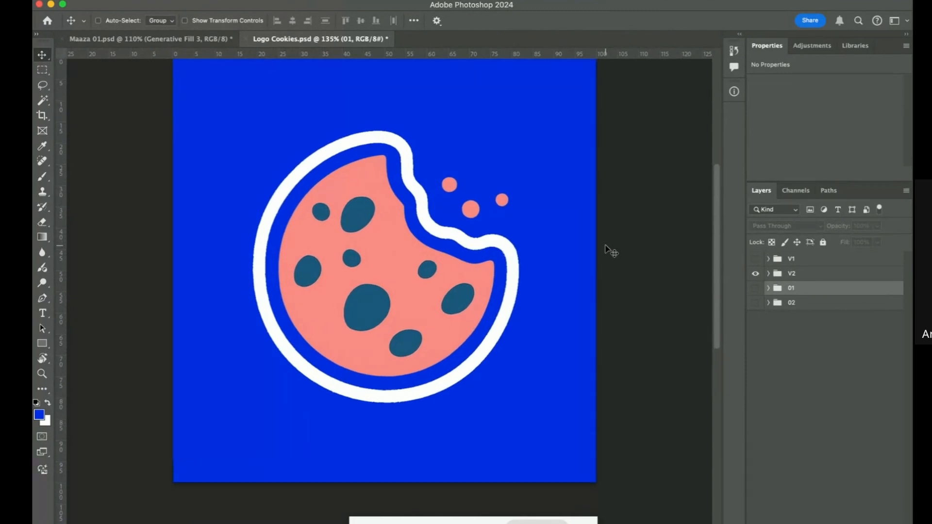
{"action": "scroll", "coordinate": [607, 250], "scroll_direction": "down", "scroll_amount": 1}
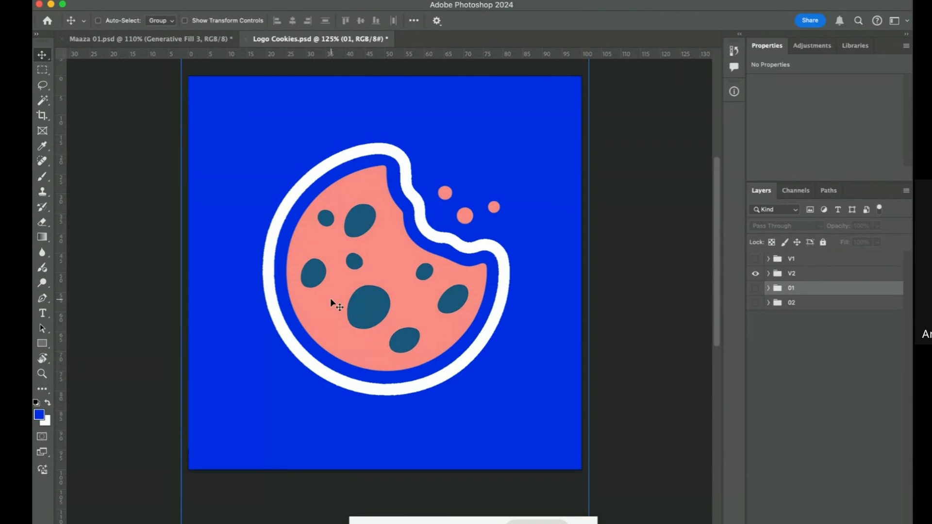
Examine the edge quality of the V2 cookie's white outline, pink body and chips up close and as a whole
{"action": "scroll", "coordinate": [381, 188], "scroll_direction": "up", "scroll_amount": 6}
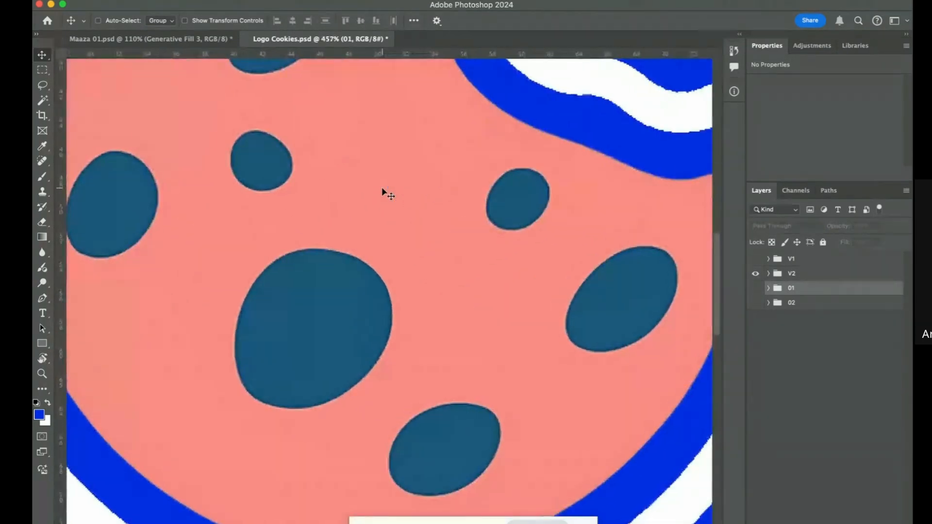
{"action": "scroll", "coordinate": [381, 187], "scroll_direction": "up", "scroll_amount": 5}
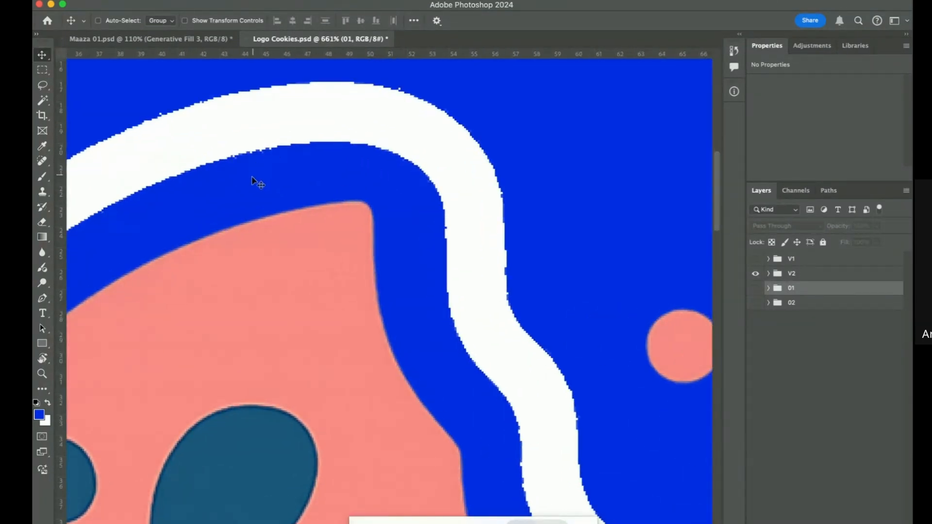
{"action": "scroll", "coordinate": [223, 181], "scroll_direction": "down", "scroll_amount": 6}
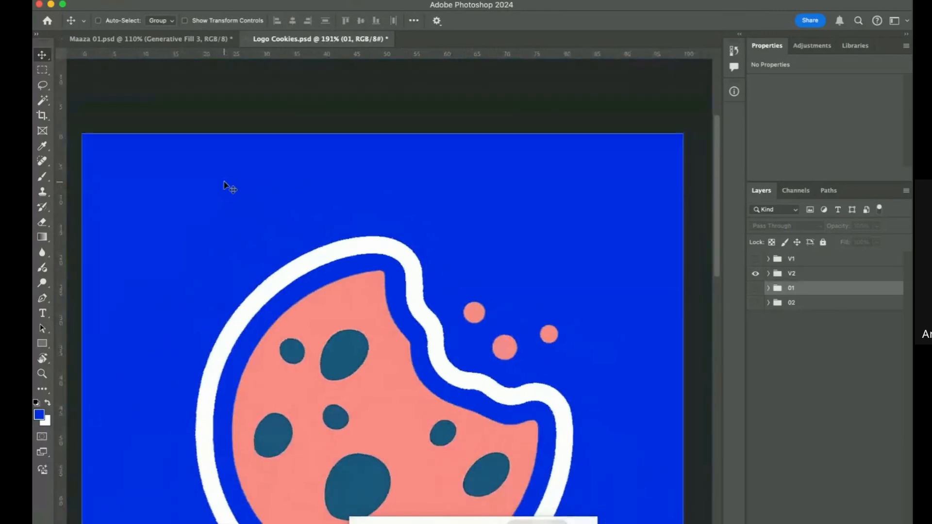
{"action": "scroll", "coordinate": [224, 181], "scroll_direction": "down", "scroll_amount": 3}
{"action": "scroll", "coordinate": [309, 203], "scroll_direction": "up", "scroll_amount": 2}
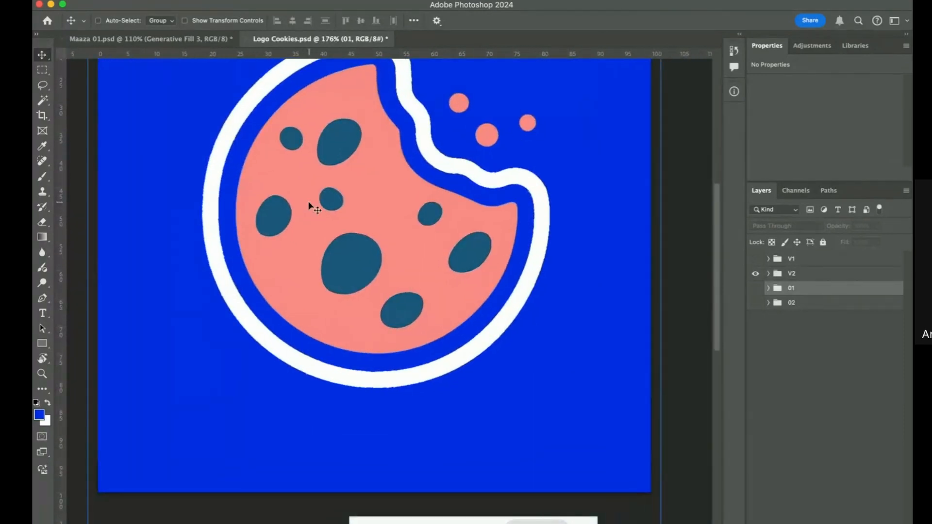
{"action": "scroll", "coordinate": [309, 204], "scroll_direction": "up", "scroll_amount": 5}
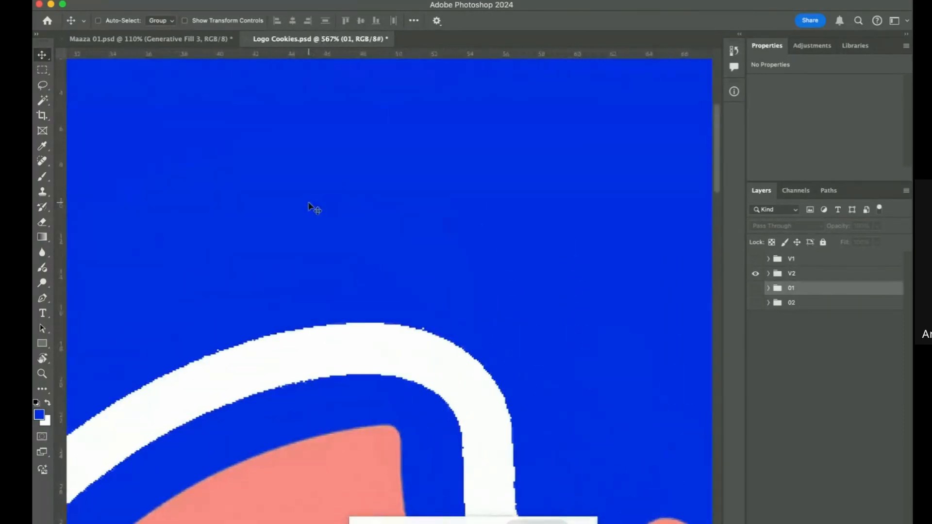
{"action": "scroll", "coordinate": [309, 204], "scroll_direction": "up", "scroll_amount": 2}
{"action": "scroll", "coordinate": [309, 204], "scroll_direction": "down", "scroll_amount": 6}
{"action": "scroll", "coordinate": [308, 210], "scroll_direction": "down", "scroll_amount": 4}
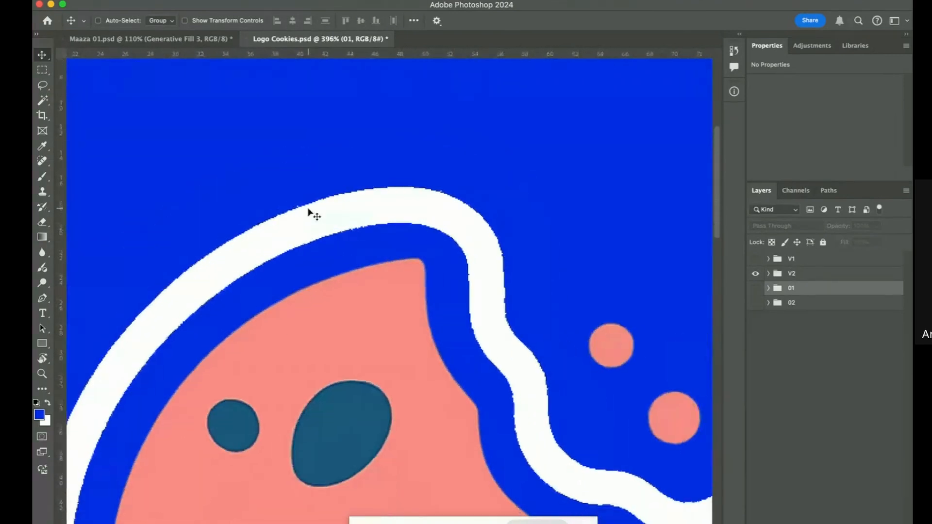
{"action": "scroll", "coordinate": [304, 183], "scroll_direction": "up", "scroll_amount": 2}
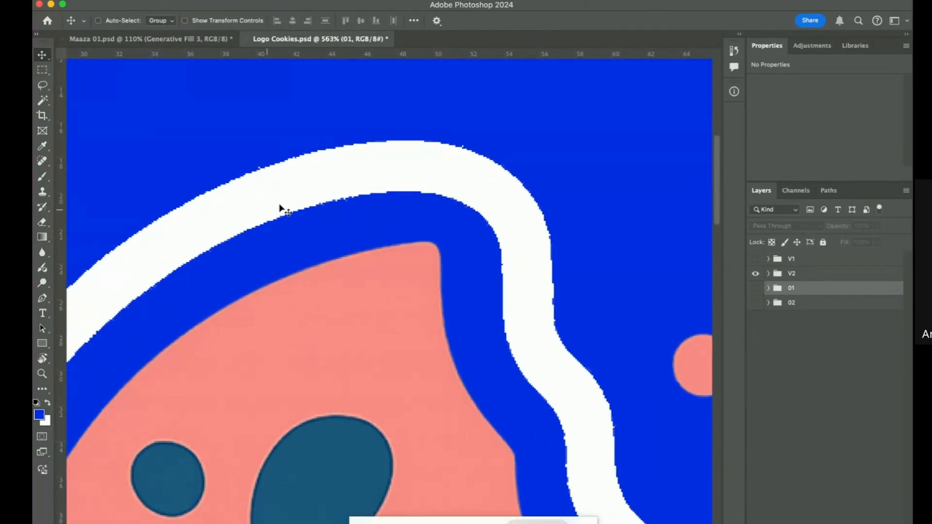
{"action": "scroll", "coordinate": [424, 256], "scroll_direction": "down", "scroll_amount": 5}
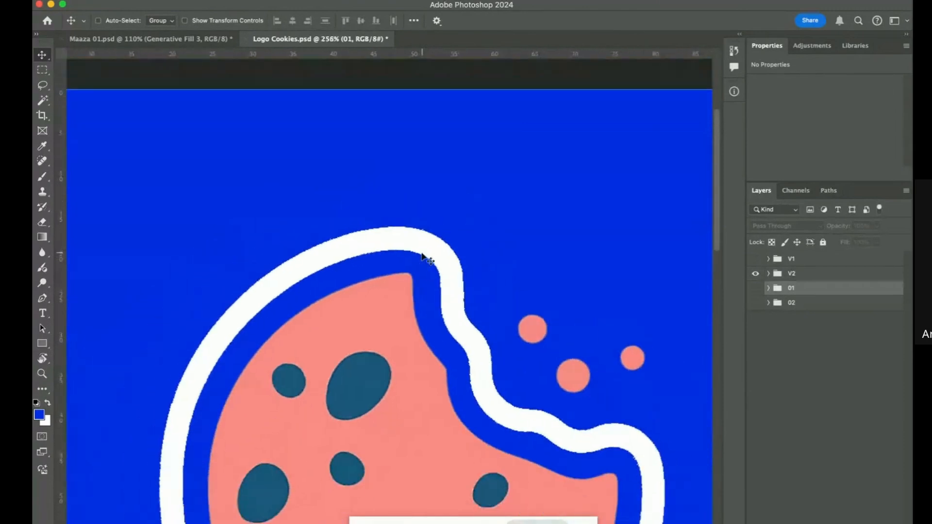
{"action": "scroll", "coordinate": [423, 256], "scroll_direction": "down", "scroll_amount": 3}
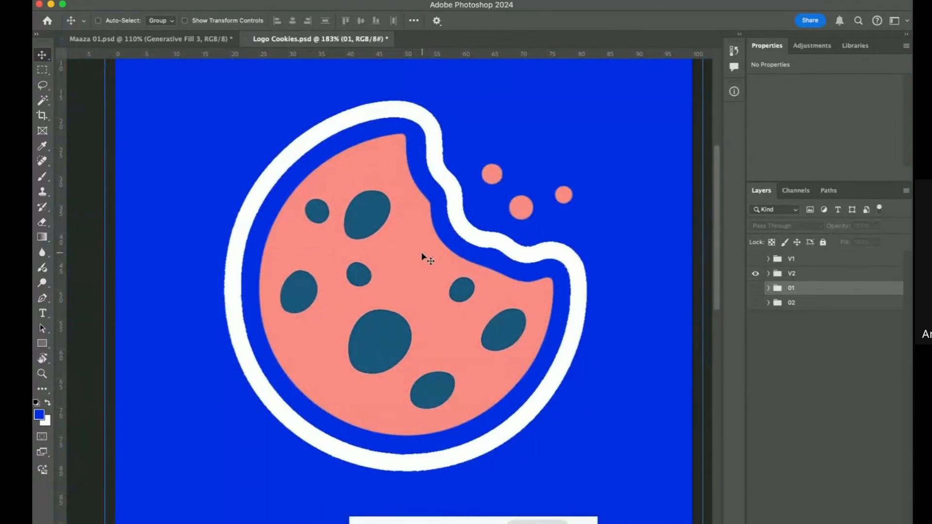
{"action": "scroll", "coordinate": [422, 256], "scroll_direction": "down", "scroll_amount": 2}
{"action": "scroll", "coordinate": [422, 256], "scroll_direction": "up", "scroll_amount": 3}
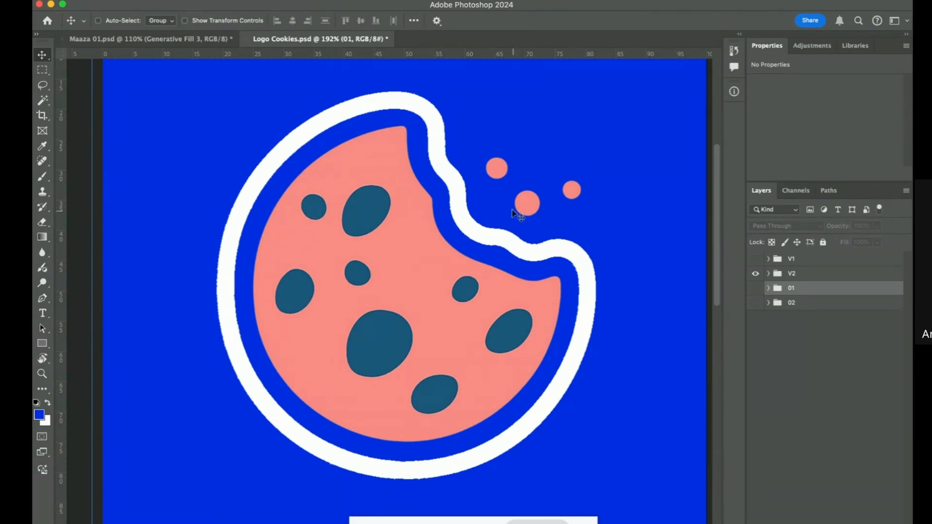
{"action": "key", "text": "super+minus"}
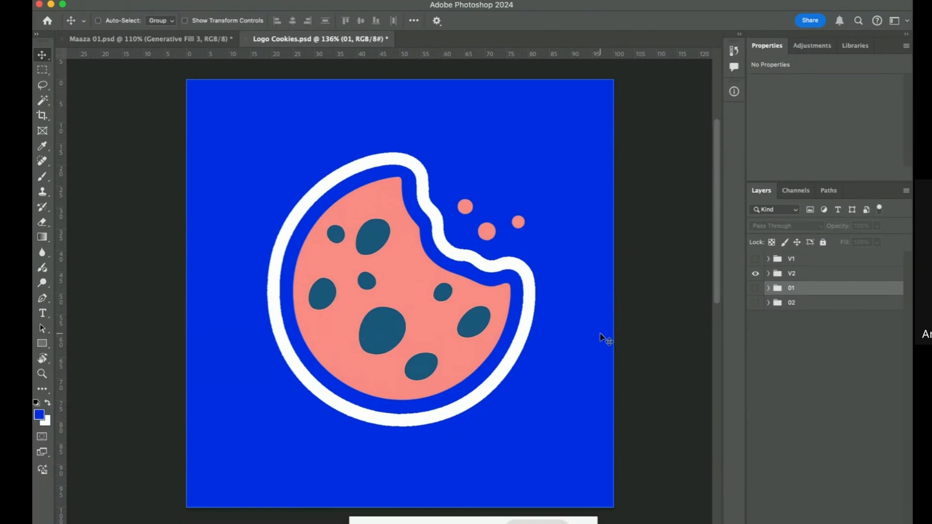
Switch to Illustrator and inspect the cookie image on its blue square below the color swatches in Logo.ai
{"action": "key", "text": "ctrl+Up"}
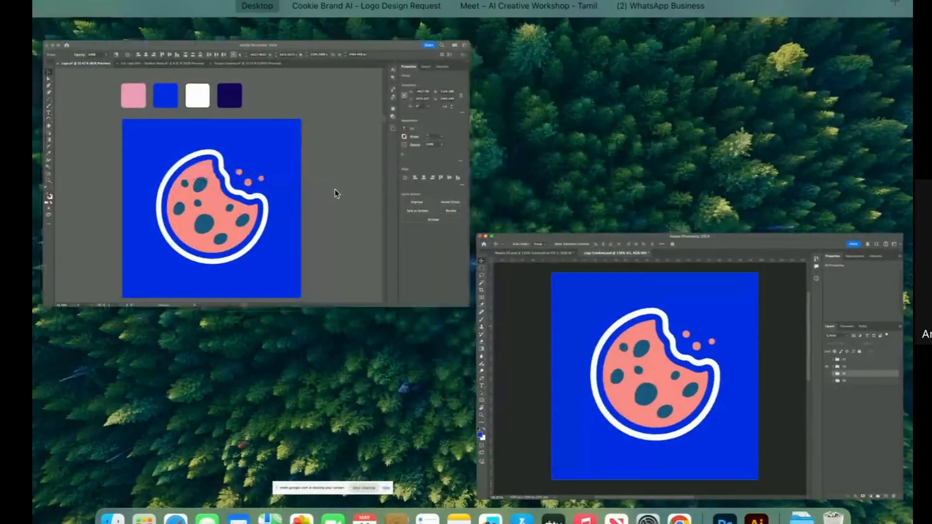
{"action": "left_click", "coordinate": [336, 195]}
{"action": "scroll", "coordinate": [361, 260], "scroll_direction": "up", "scroll_amount": 5}
{"action": "scroll", "coordinate": [363, 266], "scroll_direction": "down", "scroll_amount": 5}
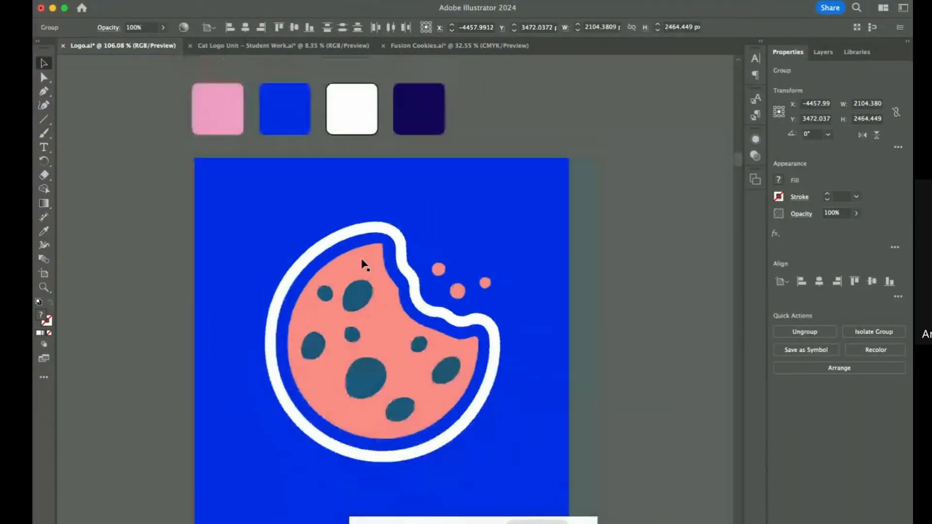
{"action": "scroll", "coordinate": [364, 266], "scroll_direction": "up", "scroll_amount": 4}
{"action": "scroll", "coordinate": [362, 260], "scroll_direction": "up", "scroll_amount": 3}
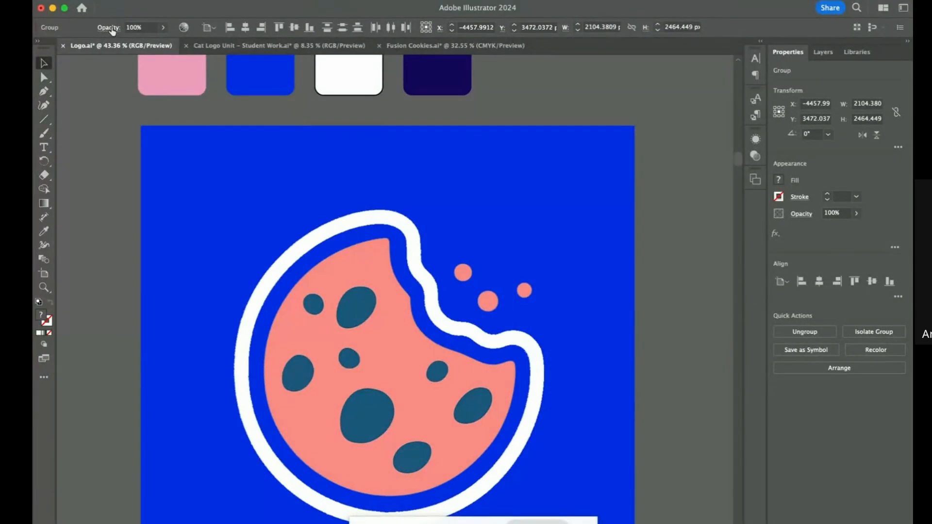
Select the cookie artwork group and bring up the Image Trace settings beside it
{"action": "left_click", "coordinate": [275, 196]}
{"action": "left_click", "coordinate": [328, 236]}
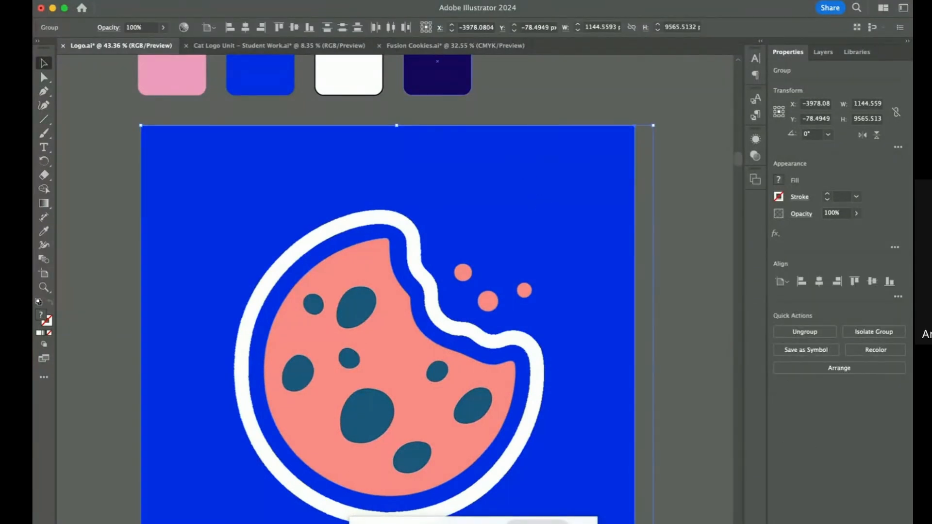
{"action": "left_click", "coordinate": [324, 0]}
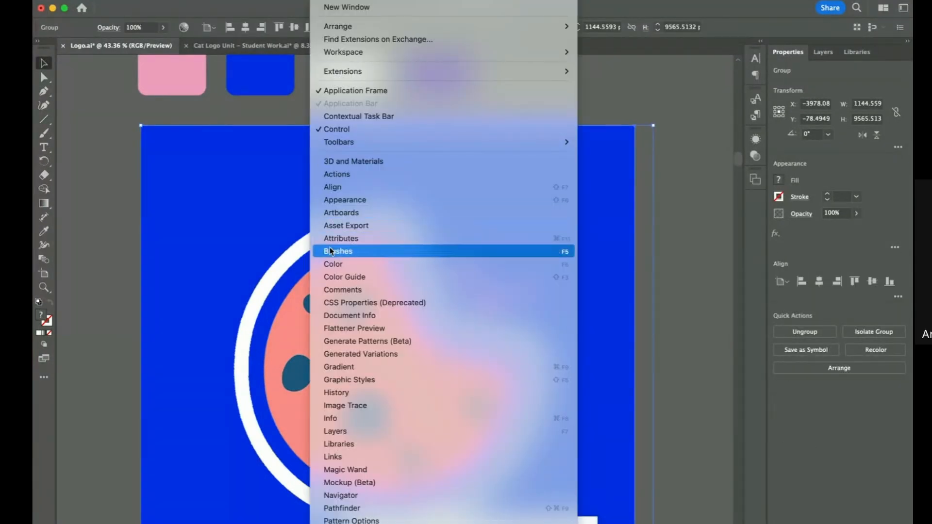
{"action": "left_click", "coordinate": [348, 406]}
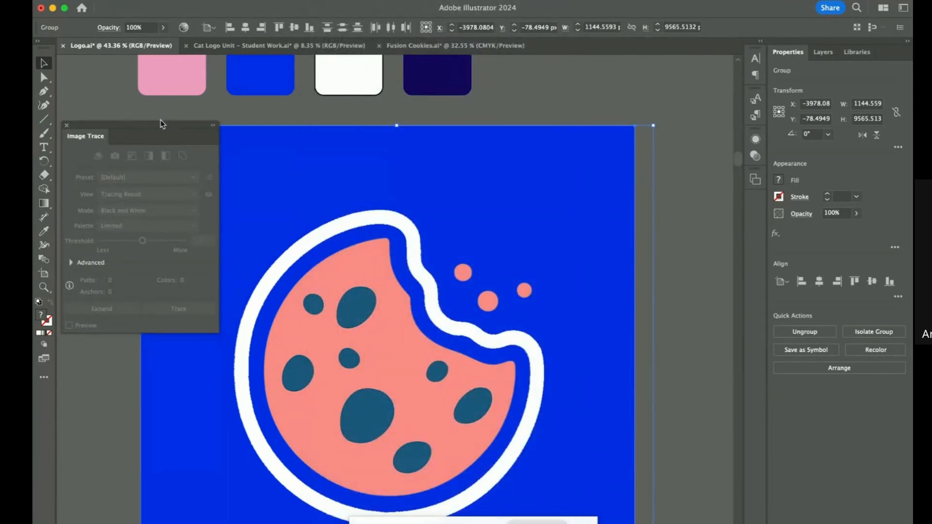
{"action": "left_click_drag", "start_coordinate": [163, 124], "coordinate": [197, 116]}
Ungroup the cookie artwork group and select the cookie image on the blue square
{"action": "scroll", "coordinate": [435, 185], "scroll_direction": "down", "scroll_amount": 5}
{"action": "scroll", "coordinate": [436, 185], "scroll_direction": "up", "scroll_amount": 2}
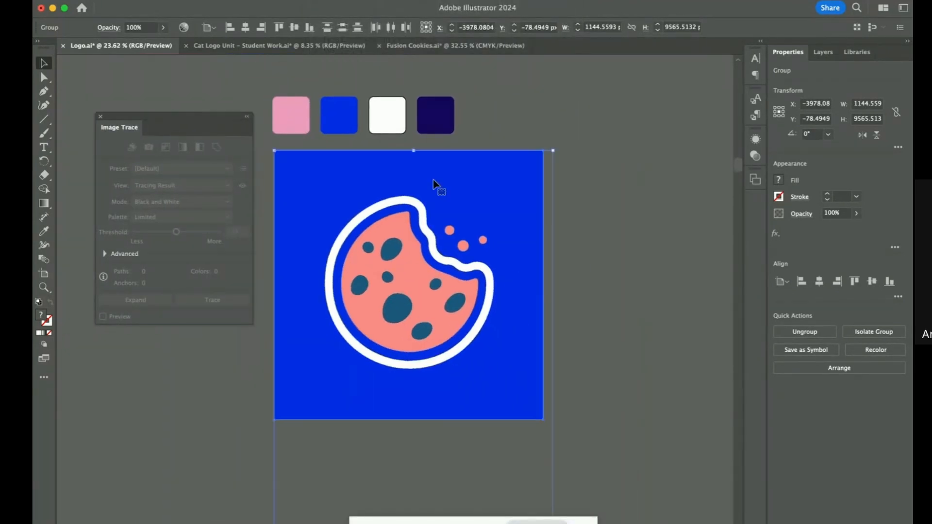
{"action": "right_click", "coordinate": [435, 184]}
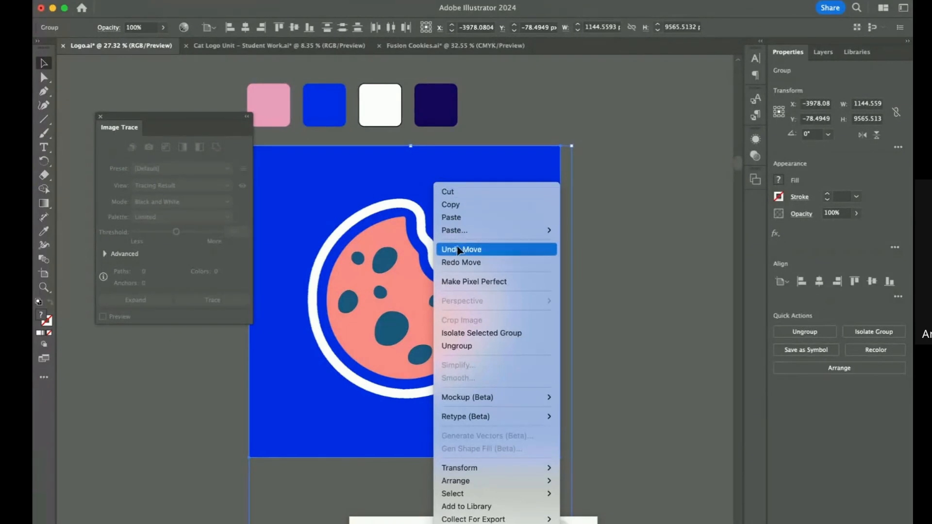
{"action": "left_click", "coordinate": [478, 345]}
{"action": "left_click", "coordinate": [654, 296]}
{"action": "left_click", "coordinate": [505, 192]}
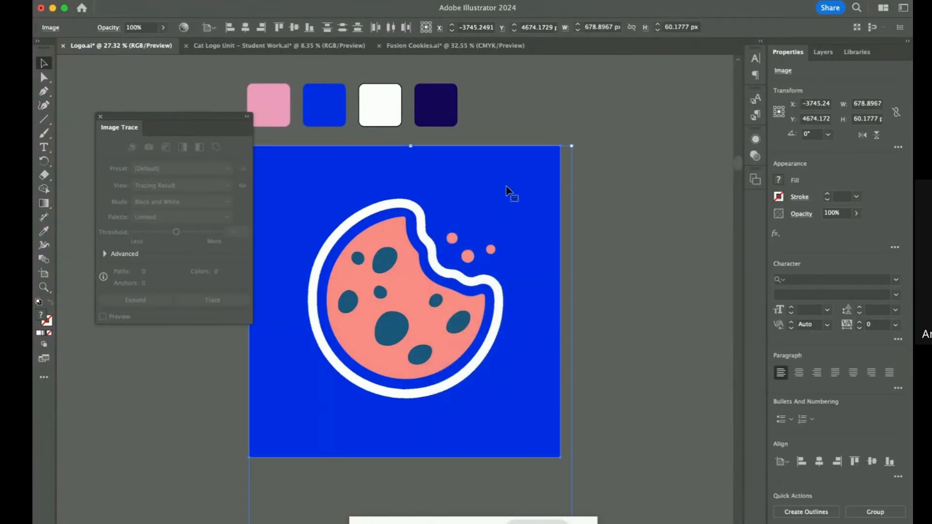
Try to isolate the selected cookie image, and paste a copy of it into Logo.ai
{"action": "scroll", "coordinate": [506, 192], "scroll_direction": "down", "scroll_amount": 5}
{"action": "scroll", "coordinate": [506, 191], "scroll_direction": "up", "scroll_amount": 4}
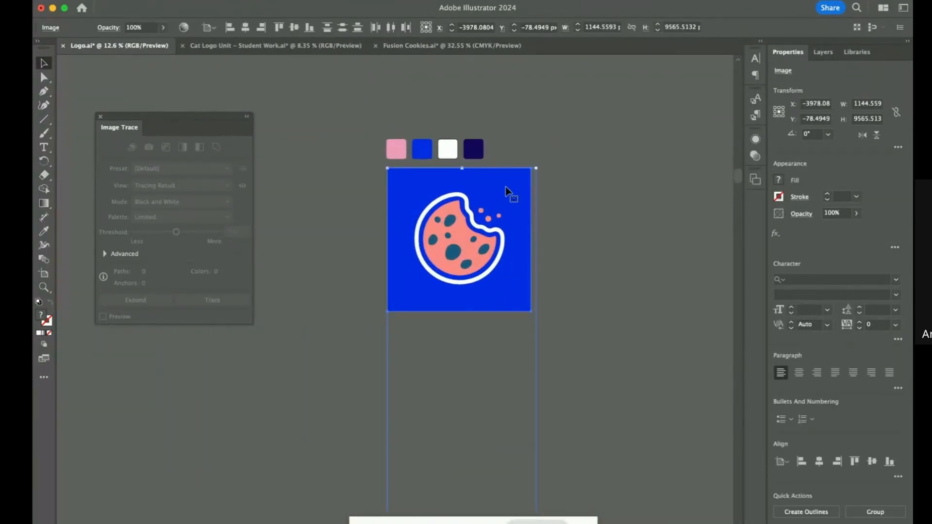
{"action": "right_click", "coordinate": [491, 193]}
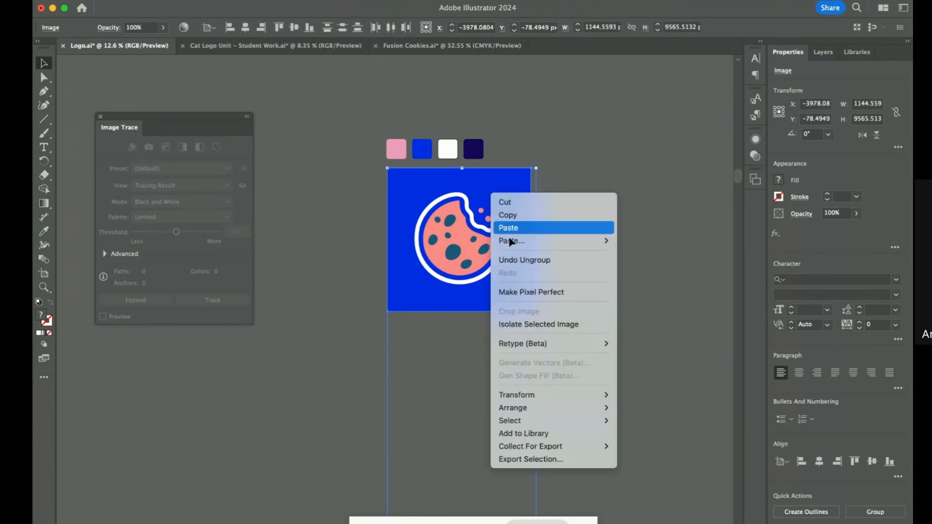
{"action": "left_click", "coordinate": [538, 325]}
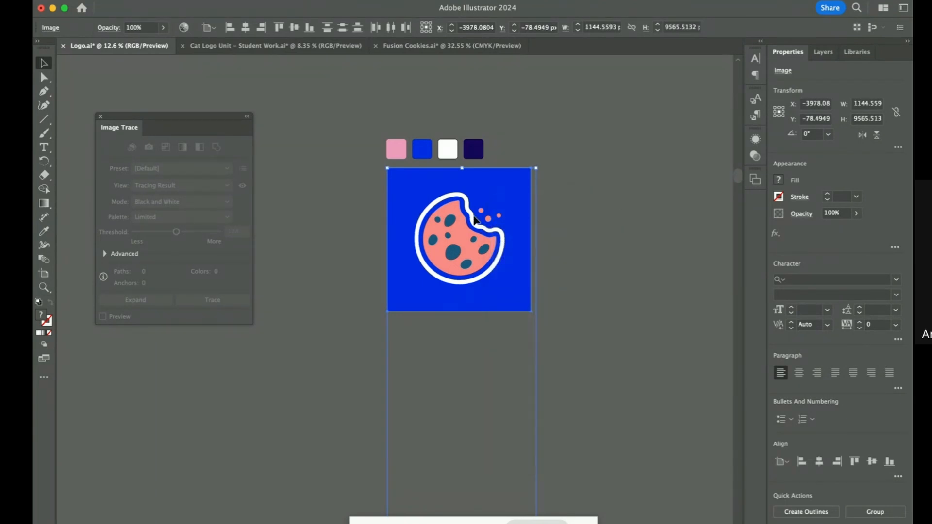
{"action": "left_click", "coordinate": [656, 122]}
{"action": "key", "text": "ctrl+v"}
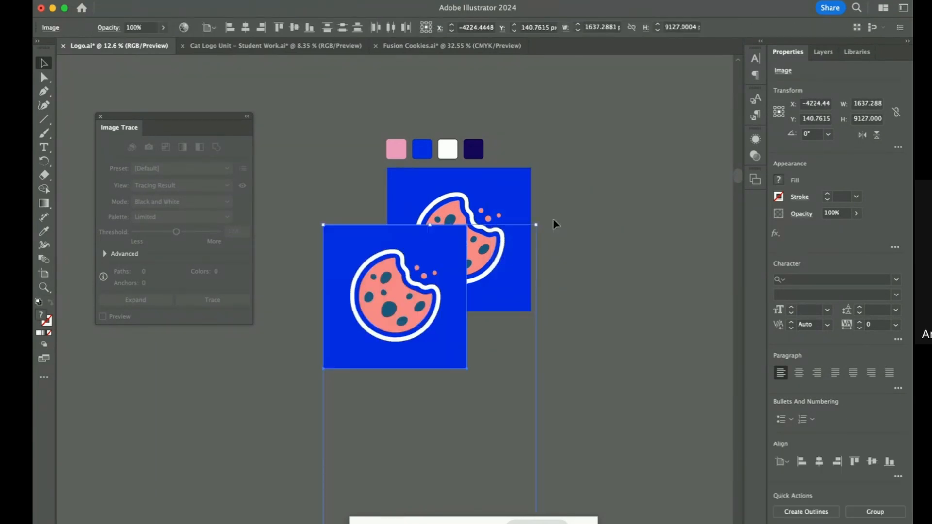
{"action": "left_click", "coordinate": [578, 220]}
Create a new 1080 x 1080 px document and paste the cookie image into it
{"action": "key", "text": "ctrl+n"}
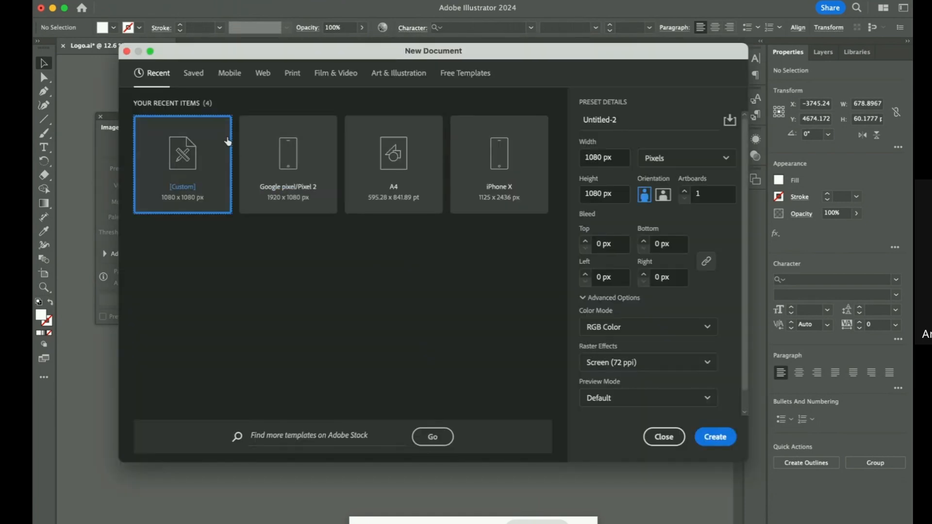
{"action": "double_click", "coordinate": [189, 150]}
{"action": "key", "text": "ctrl+v"}
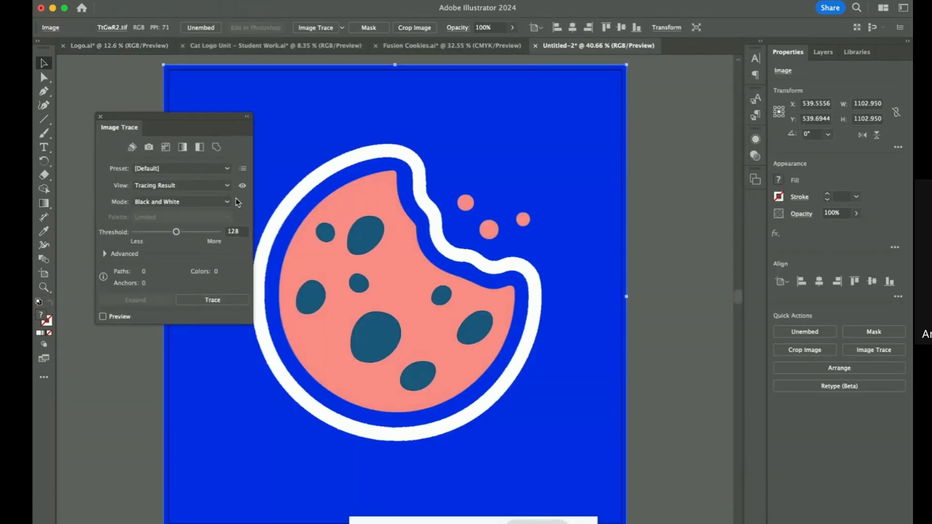
Examine the edges of the pasted cookie image's white outline up close and as a whole
{"action": "scroll", "coordinate": [433, 225], "scroll_direction": "down", "scroll_amount": 3}
{"action": "scroll", "coordinate": [433, 225], "scroll_direction": "left", "scroll_amount": 2}
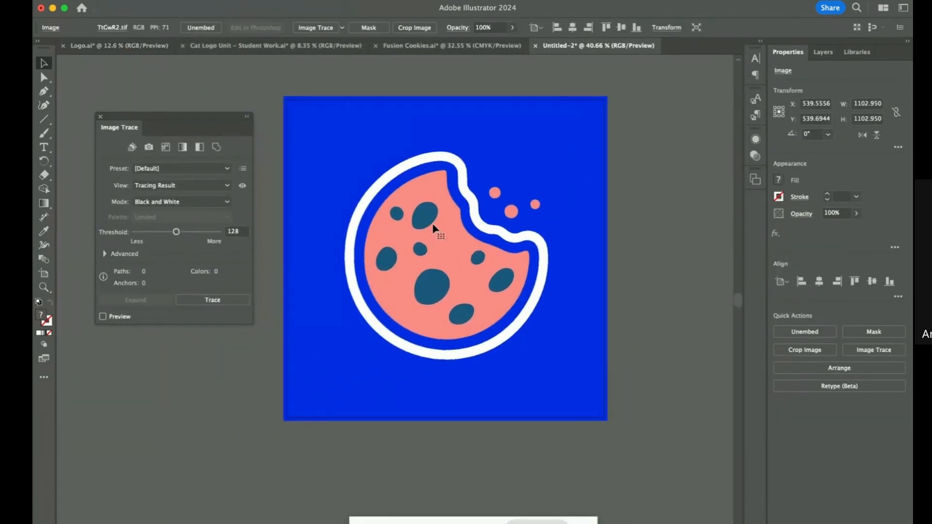
{"action": "scroll", "coordinate": [432, 225], "scroll_direction": "down", "scroll_amount": 1}
{"action": "scroll", "coordinate": [432, 224], "scroll_direction": "up", "scroll_amount": 2}
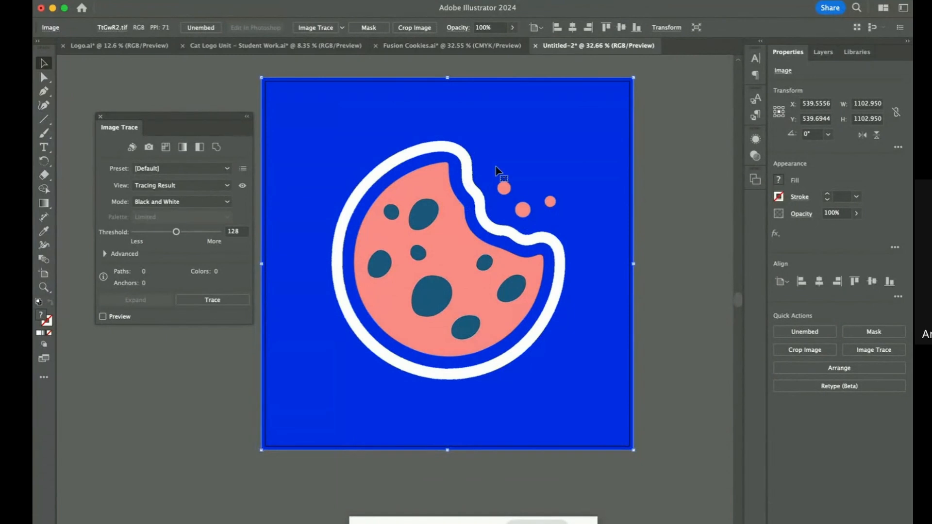
{"action": "scroll", "coordinate": [470, 156], "scroll_direction": "up", "scroll_amount": 6}
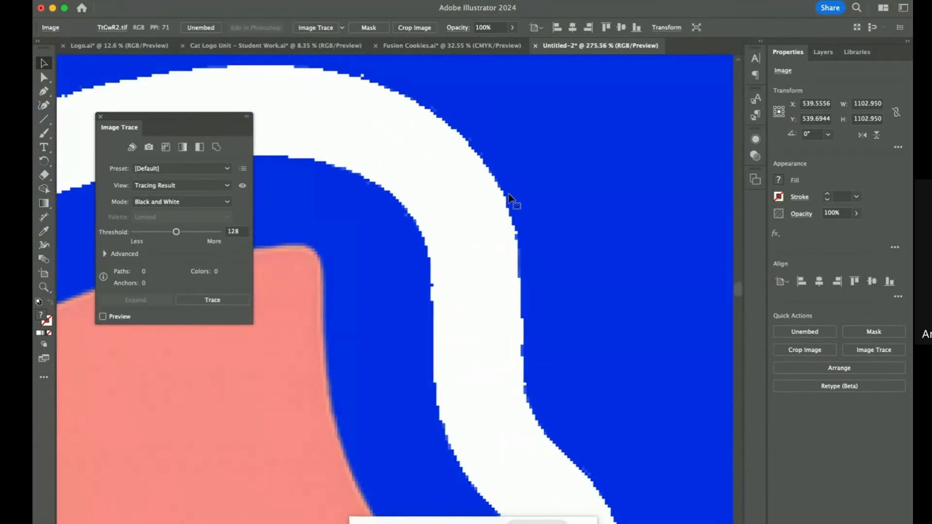
{"action": "scroll", "coordinate": [375, 184], "scroll_direction": "down", "scroll_amount": 3}
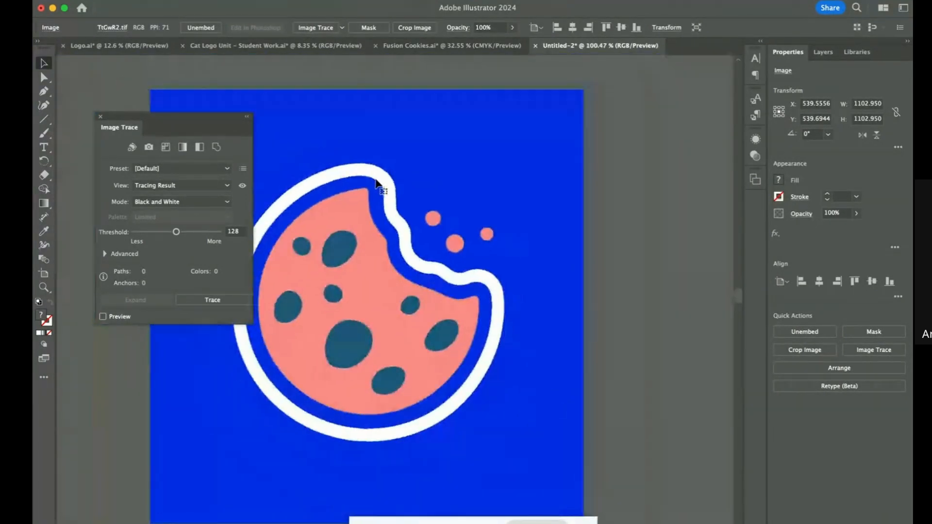
{"action": "scroll", "coordinate": [376, 182], "scroll_direction": "down", "scroll_amount": 3}
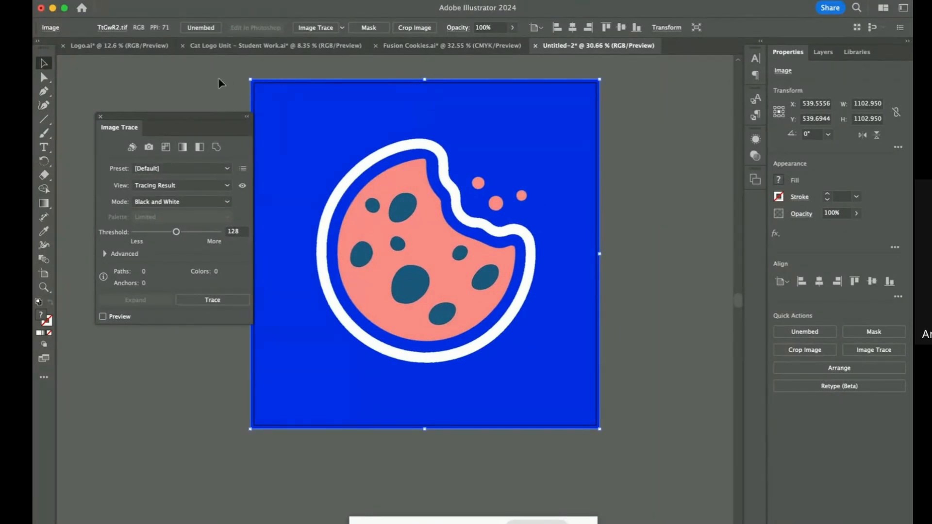
Trace the cookie image with the 6 Colors preset and expand the tracing into vector paths
{"action": "left_click", "coordinate": [330, 0]}
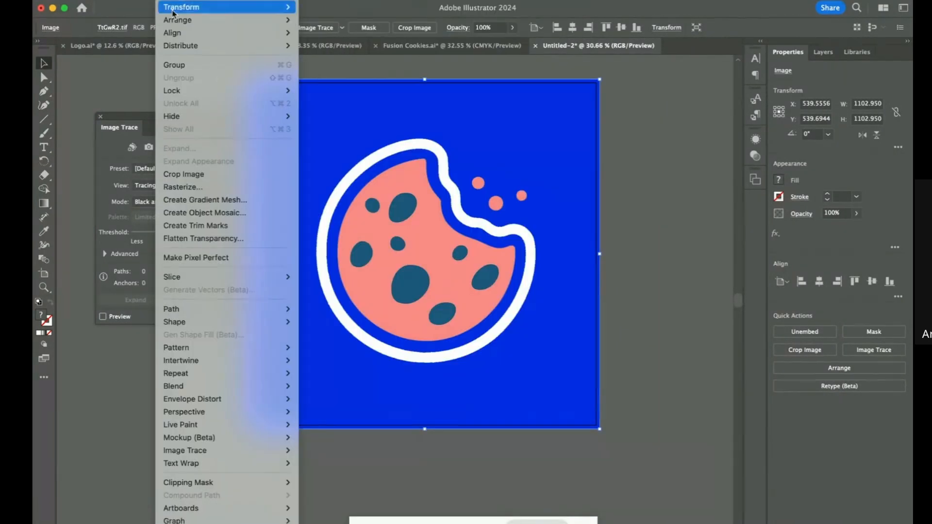
{"action": "left_click", "coordinate": [122, 98]}
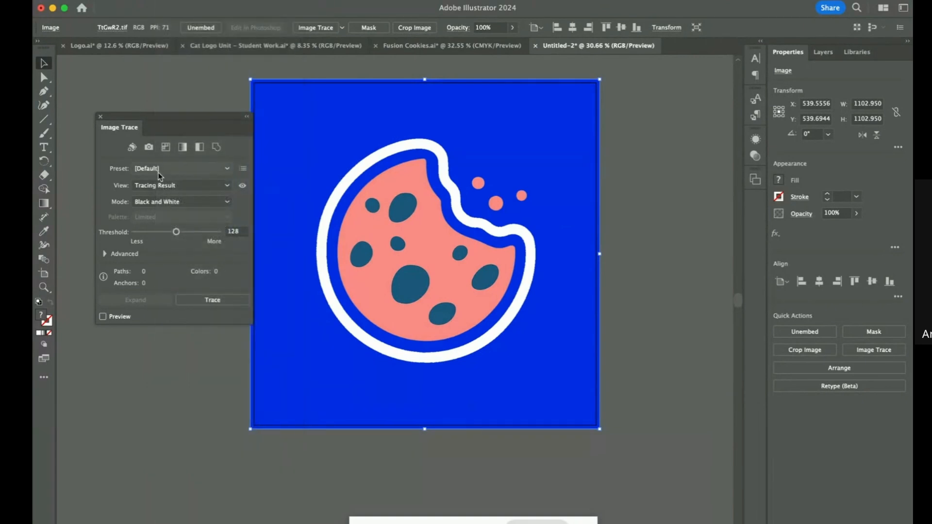
{"action": "left_click", "coordinate": [157, 170]}
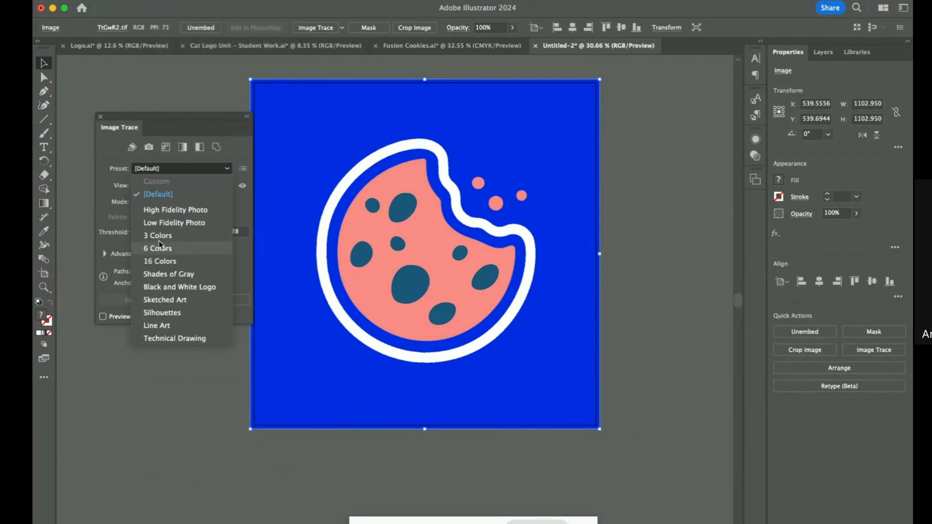
{"action": "left_click", "coordinate": [171, 247]}
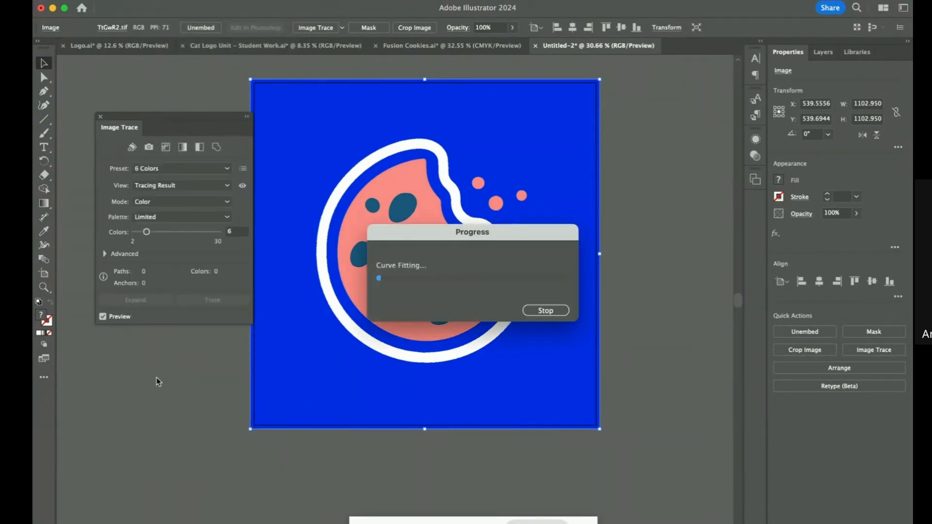
{"action": "left_click", "coordinate": [143, 301]}
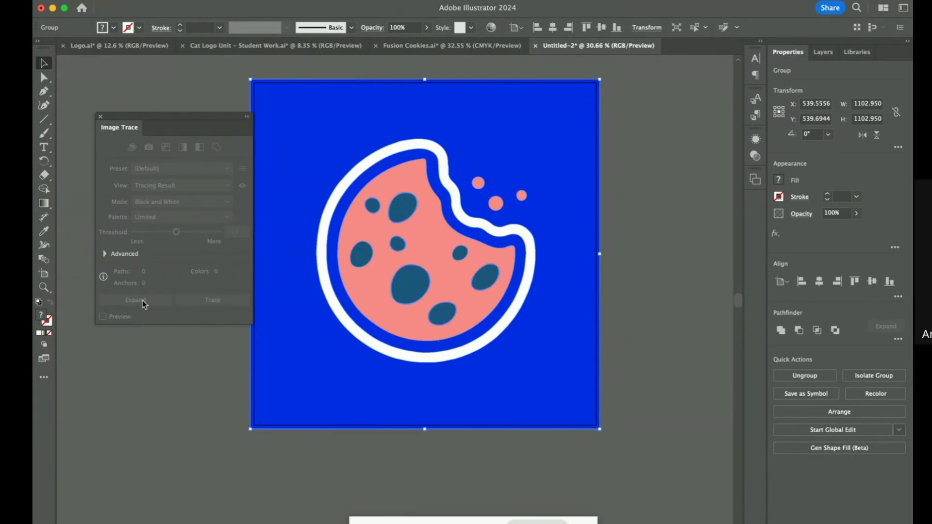
Check the traced cookie outline and ungroup the expanded tracing
{"action": "scroll", "coordinate": [427, 131], "scroll_direction": "up", "scroll_amount": 5}
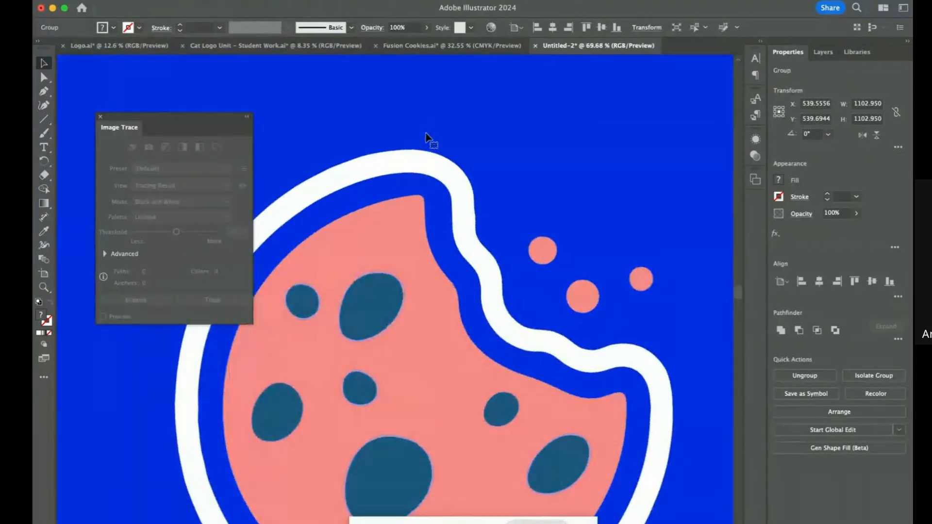
{"action": "scroll", "coordinate": [427, 135], "scroll_direction": "down", "scroll_amount": 3}
{"action": "right_click", "coordinate": [484, 135]}
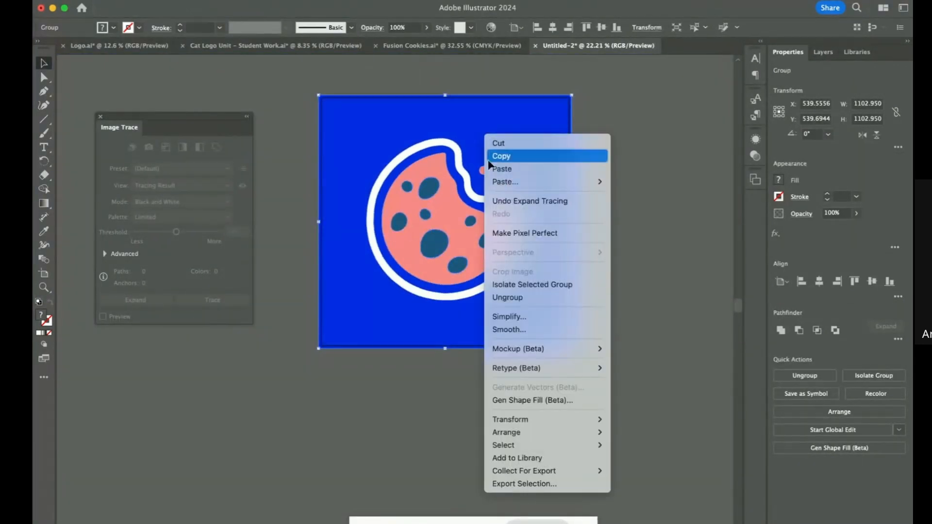
{"action": "left_click", "coordinate": [505, 296]}
Move all the traced pieces together so they sit partly off the artboard, and deselect them
{"action": "scroll", "coordinate": [406, 391], "scroll_direction": "down", "scroll_amount": 2}
{"action": "mouse_move", "coordinate": [466, 233]}
{"action": "left_mouse_down"}
{"action": "mouse_move", "coordinate": [657, 240]}
{"action": "mouse_move", "coordinate": [455, 235]}
{"action": "left_mouse_up"}
{"action": "right_click", "coordinate": [455, 236]}
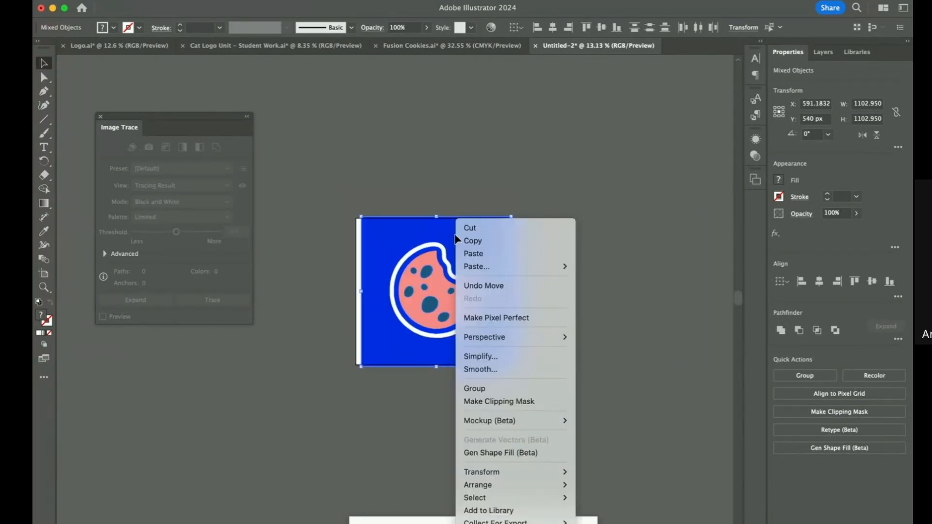
{"action": "left_click", "coordinate": [615, 223]}
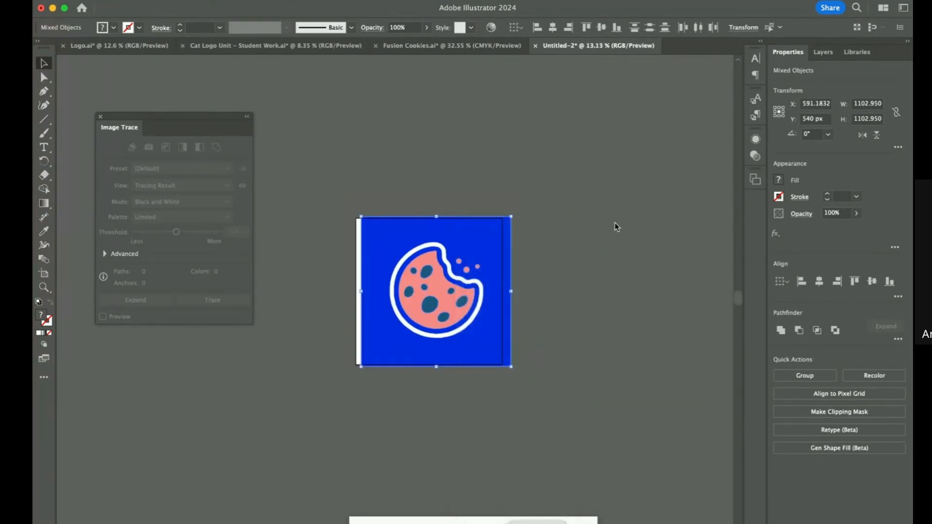
{"action": "scroll", "coordinate": [459, 235], "scroll_direction": "up", "scroll_amount": 3}
{"action": "left_click_drag", "start_coordinate": [486, 229], "coordinate": [445, 178]}
{"action": "left_click", "coordinate": [492, 128]}
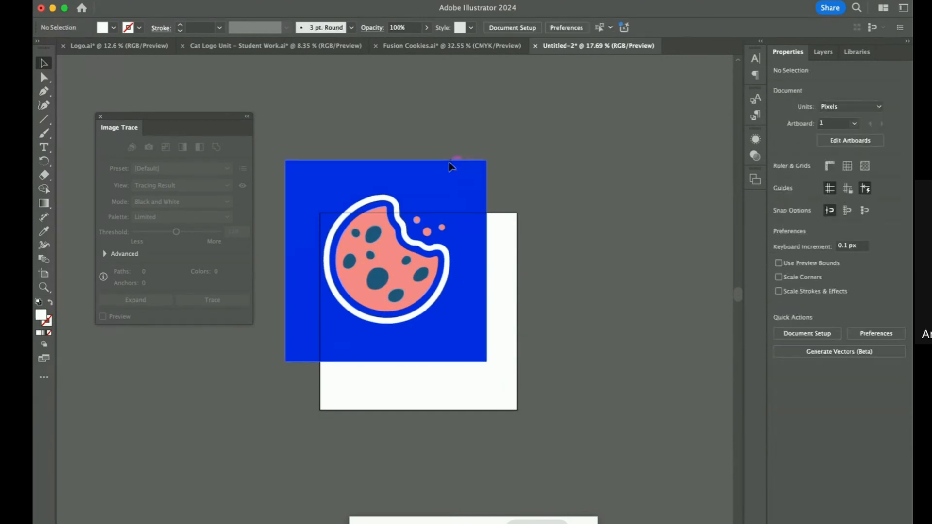
Release the compound path of the blue background behind the cookie
{"action": "left_click", "coordinate": [437, 187]}
{"action": "scroll", "coordinate": [433, 184], "scroll_direction": "up", "scroll_amount": 3}
{"action": "scroll", "coordinate": [433, 185], "scroll_direction": "down", "scroll_amount": 5}
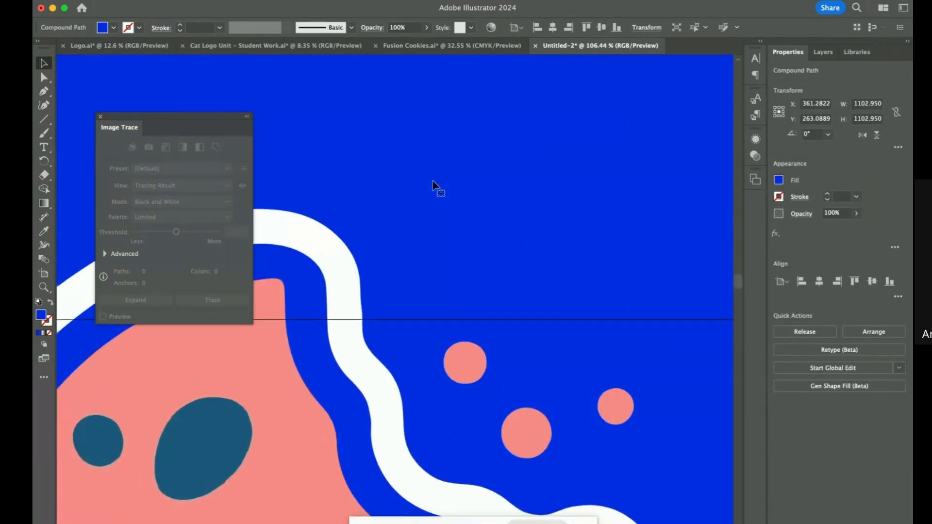
{"action": "right_click", "coordinate": [434, 185]}
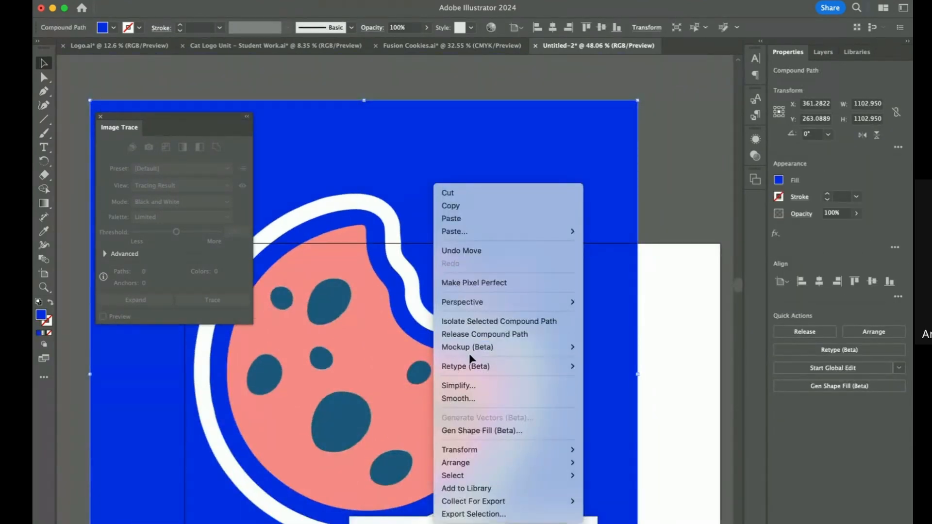
{"action": "left_click", "coordinate": [476, 334]}
{"action": "scroll", "coordinate": [488, 328], "scroll_direction": "down", "scroll_amount": 2}
{"action": "left_click", "coordinate": [668, 187]}
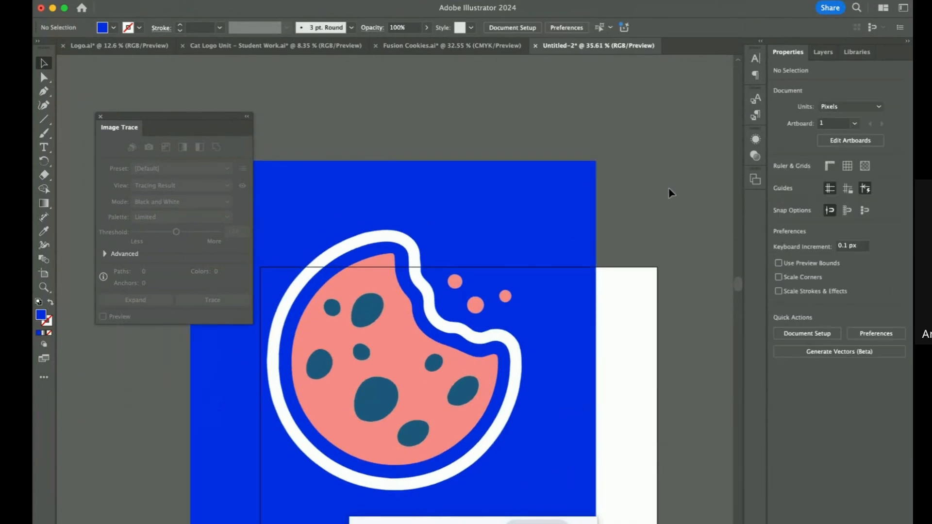
Move the blue background square away from the cookie
{"action": "scroll", "coordinate": [668, 188], "scroll_direction": "down", "scroll_amount": 3}
{"action": "left_click_drag", "start_coordinate": [582, 204], "coordinate": [714, 121]}
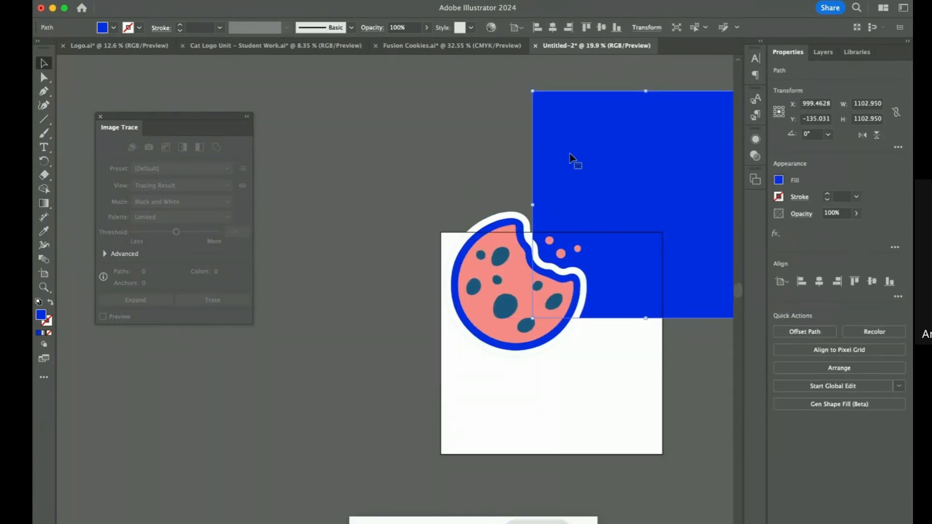
{"action": "left_click_drag", "start_coordinate": [569, 158], "coordinate": [644, 150]}
Move the cookie pieces and crumbs off the artboard and check the traced shapes up close
{"action": "left_click_drag", "start_coordinate": [488, 319], "coordinate": [351, 214]}
{"action": "scroll", "coordinate": [347, 218], "scroll_direction": "up", "scroll_amount": 3}
{"action": "scroll", "coordinate": [348, 219], "scroll_direction": "up", "scroll_amount": 10}
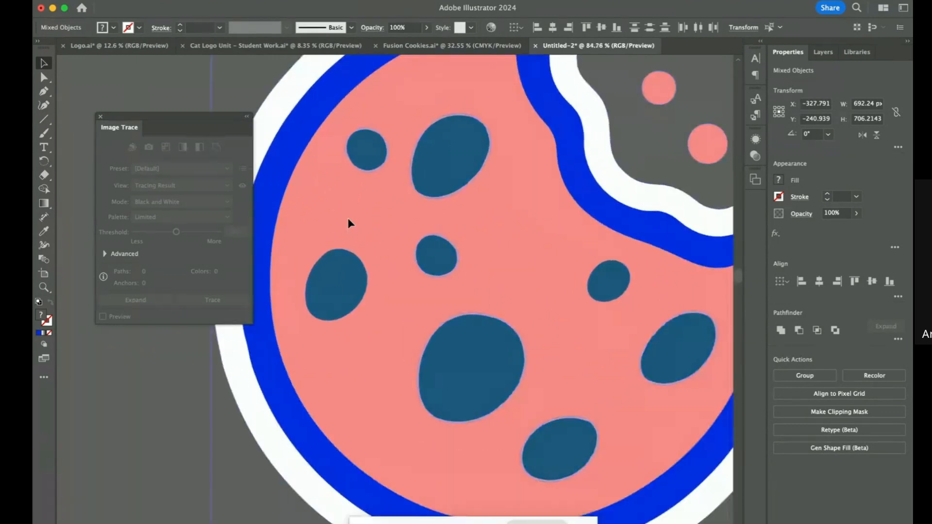
Move the cookie pieces and crumbs together farther above the artboard and deselect them
{"action": "scroll", "coordinate": [350, 210], "scroll_direction": "up", "scroll_amount": 10}
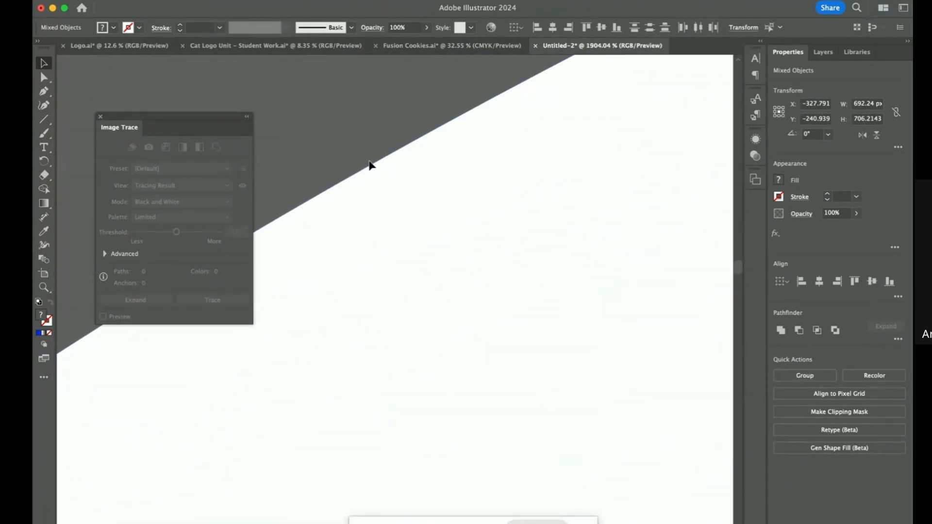
{"action": "scroll", "coordinate": [354, 204], "scroll_direction": "down", "scroll_amount": 6}
{"action": "scroll", "coordinate": [352, 198], "scroll_direction": "down", "scroll_amount": 10}
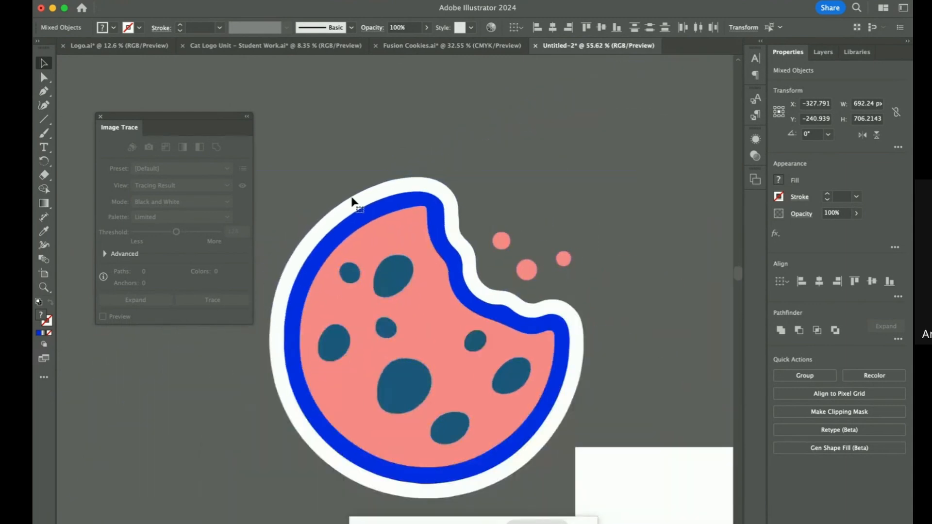
{"action": "left_click", "coordinate": [446, 177]}
{"action": "left_click_drag", "start_coordinate": [294, 320], "coordinate": [293, 369]}
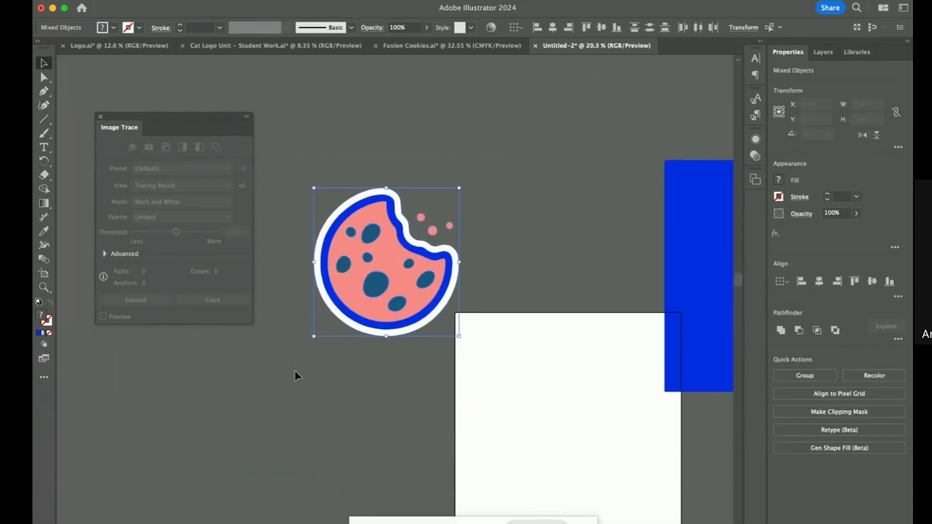
{"action": "left_click_drag", "start_coordinate": [366, 291], "coordinate": [363, 235]}
{"action": "scroll", "coordinate": [363, 235], "scroll_direction": "up", "scroll_amount": 3}
{"action": "scroll", "coordinate": [363, 235], "scroll_direction": "up", "scroll_amount": 3}
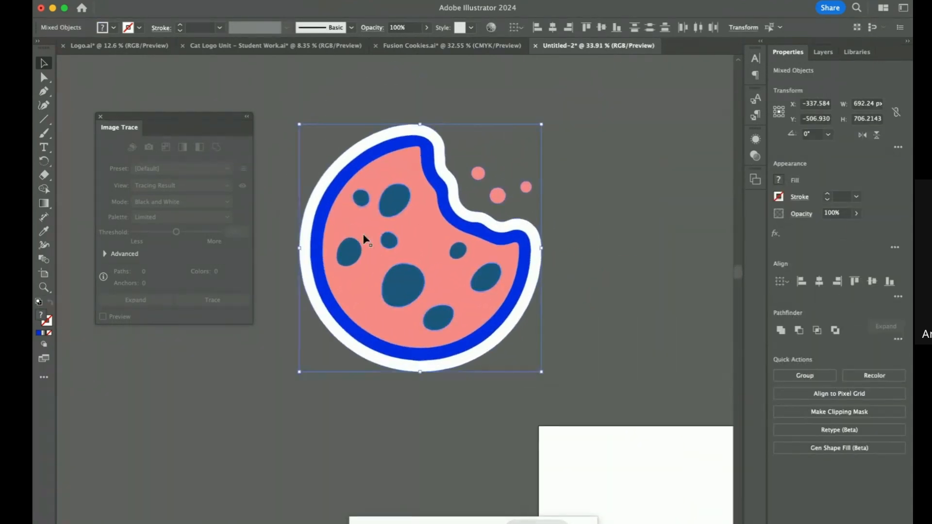
{"action": "scroll", "coordinate": [363, 235], "scroll_direction": "up", "scroll_amount": 2}
{"action": "scroll", "coordinate": [363, 235], "scroll_direction": "down", "scroll_amount": 4}
{"action": "left_click", "coordinate": [559, 144]}
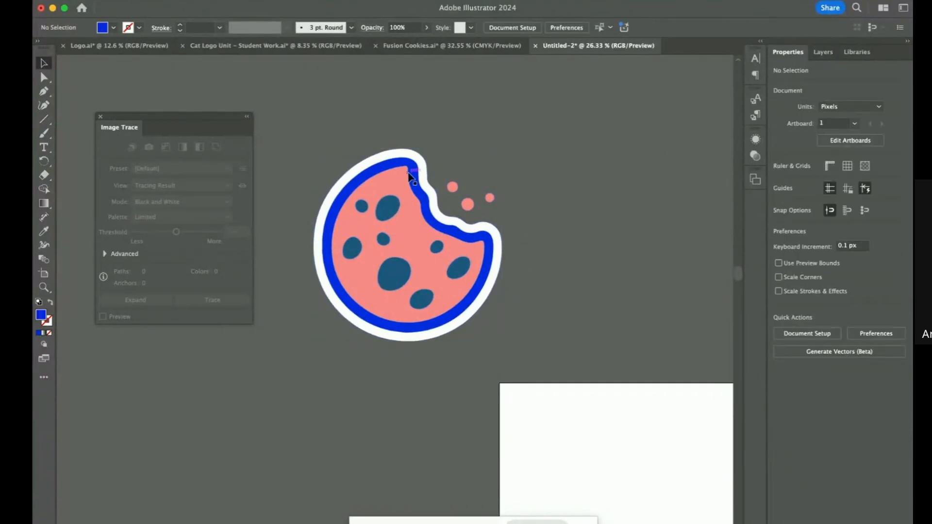
Move the inner blue outline ring out of the cookie to the empty area beside the crumbs, and deselect it
{"action": "left_click", "coordinate": [408, 172]}
{"action": "left_click", "coordinate": [415, 175]}
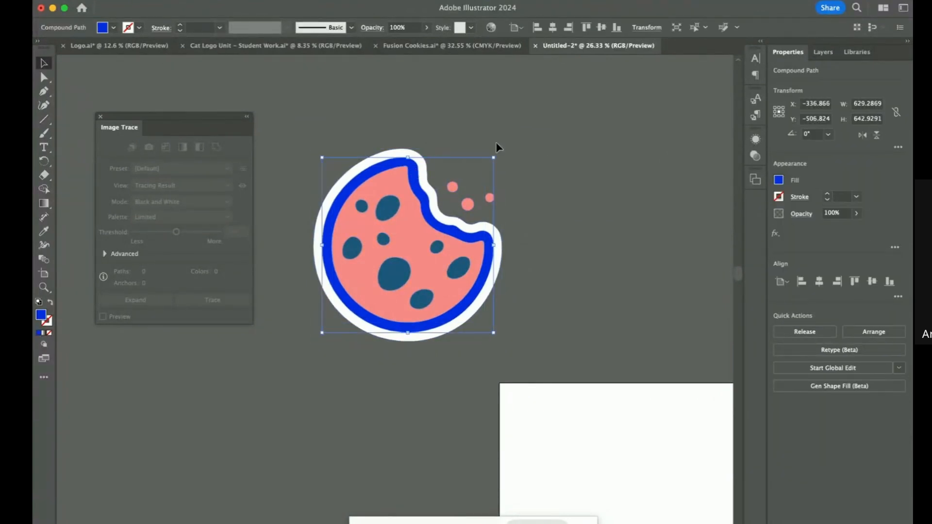
{"action": "left_click_drag", "start_coordinate": [412, 166], "coordinate": [640, 123]}
{"action": "left_click", "coordinate": [506, 112]}
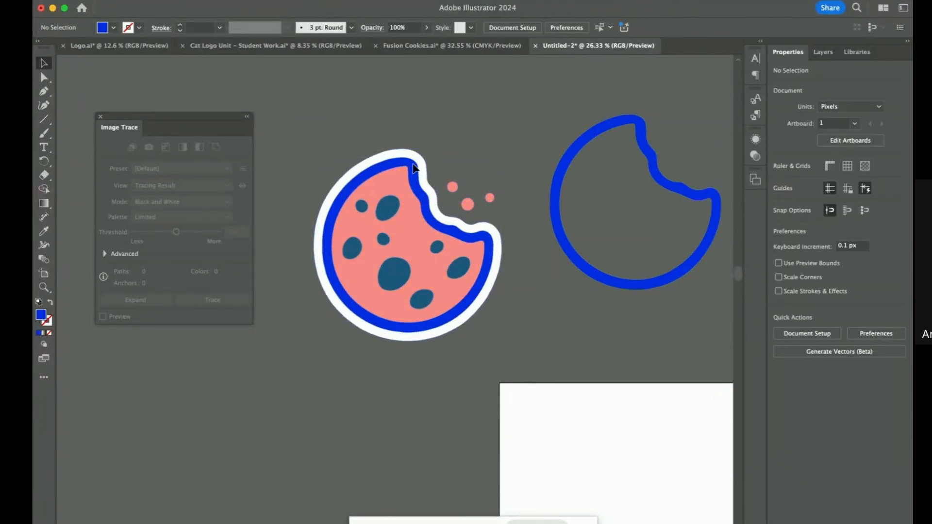
{"action": "left_click_drag", "start_coordinate": [421, 161], "coordinate": [175, 139]}
{"action": "key", "text": "super+z"}
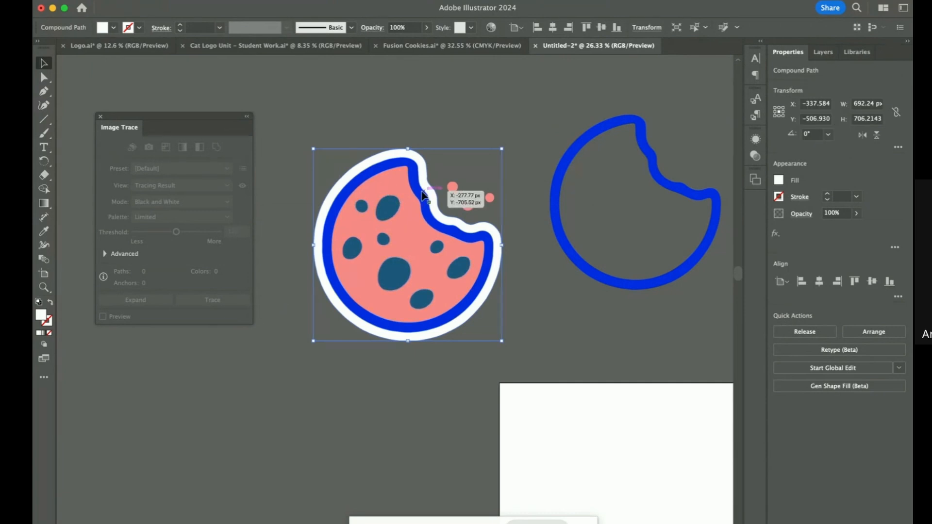
{"action": "left_click", "coordinate": [421, 196]}
{"action": "left_click", "coordinate": [412, 170]}
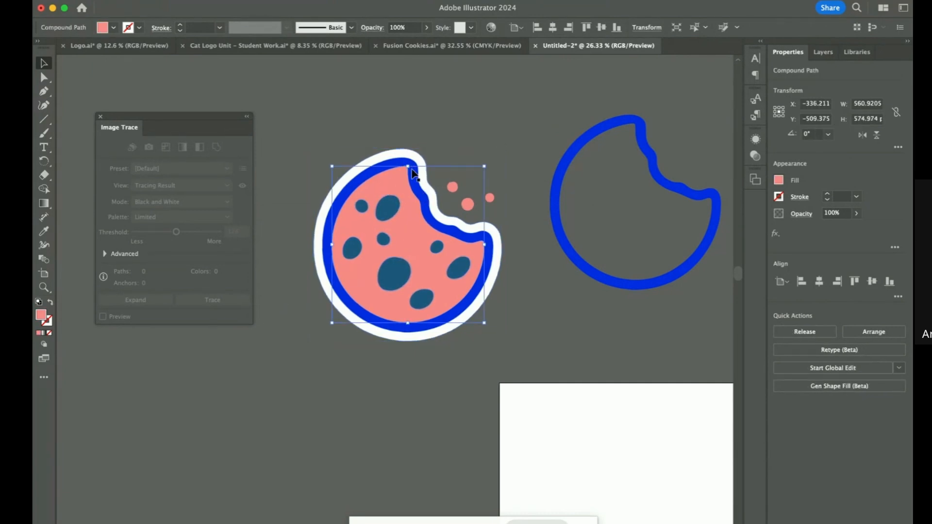
{"action": "left_click_drag", "start_coordinate": [415, 183], "coordinate": [254, 176]}
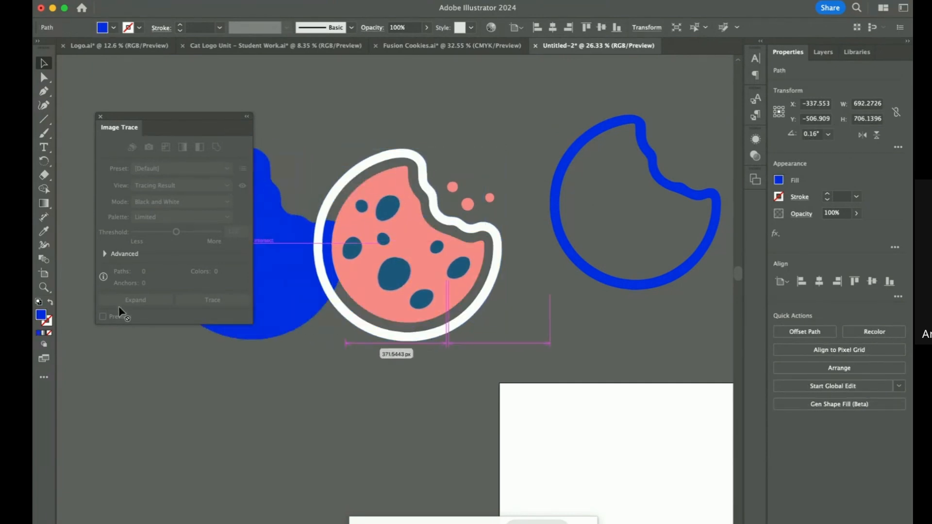
{"action": "key", "text": "super+z"}
{"action": "scroll", "coordinate": [410, 263], "scroll_direction": "down", "scroll_amount": 3}
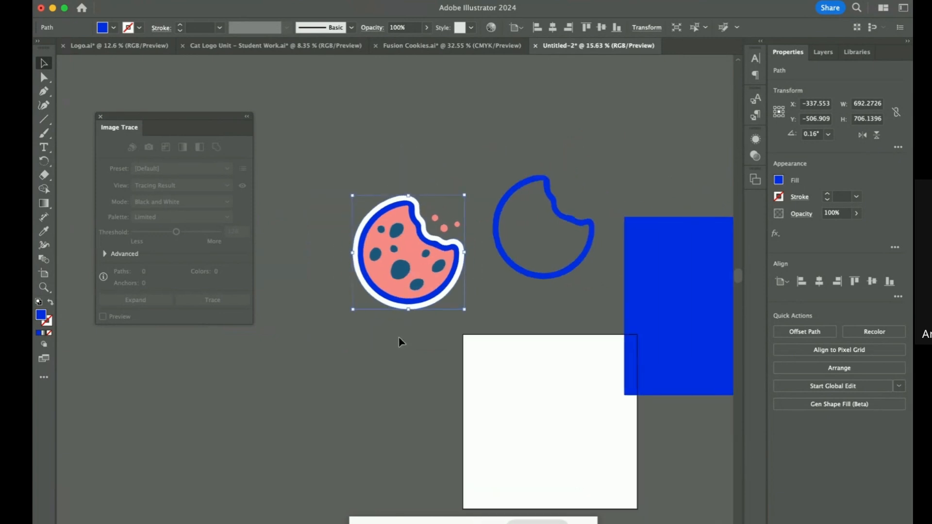
{"action": "left_click", "coordinate": [398, 339]}
{"action": "left_click_drag", "start_coordinate": [404, 238], "coordinate": [568, 122]}
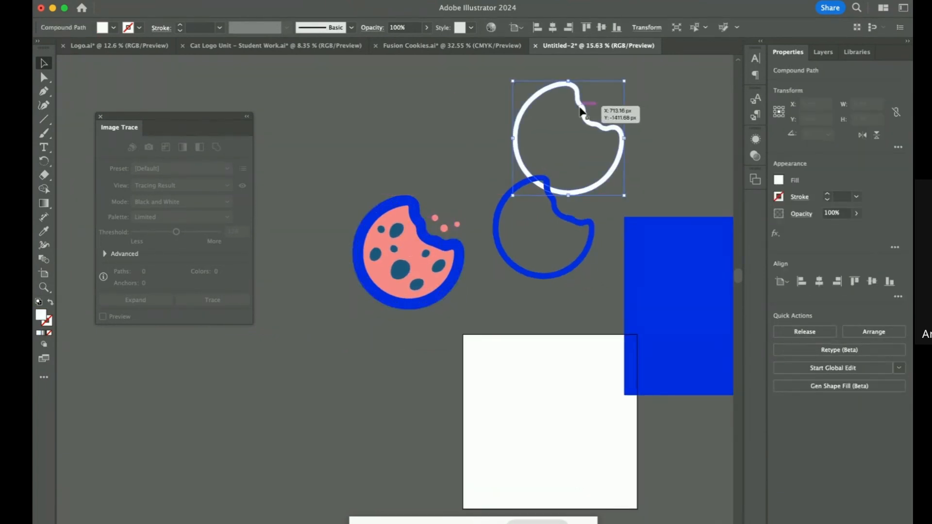
{"action": "key", "text": "super+z"}
Pull the solid blue backing shape out from behind the cookie, and move the remaining cookie pieces and crumbs to the lower left of the artboard
{"action": "left_click", "coordinate": [444, 179]}
{"action": "left_click_drag", "start_coordinate": [413, 216], "coordinate": [552, 86]}
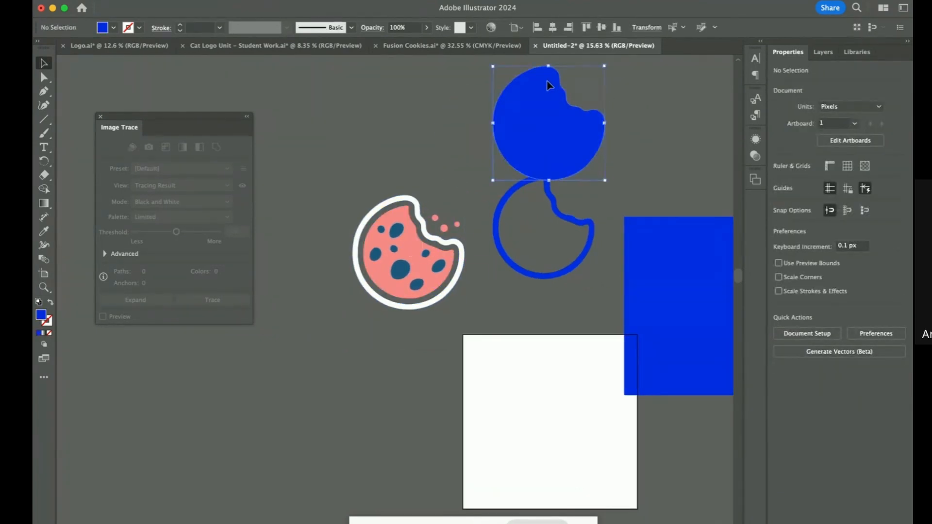
{"action": "left_click", "coordinate": [367, 215]}
{"action": "scroll", "coordinate": [328, 191], "scroll_direction": "down", "scroll_amount": 3}
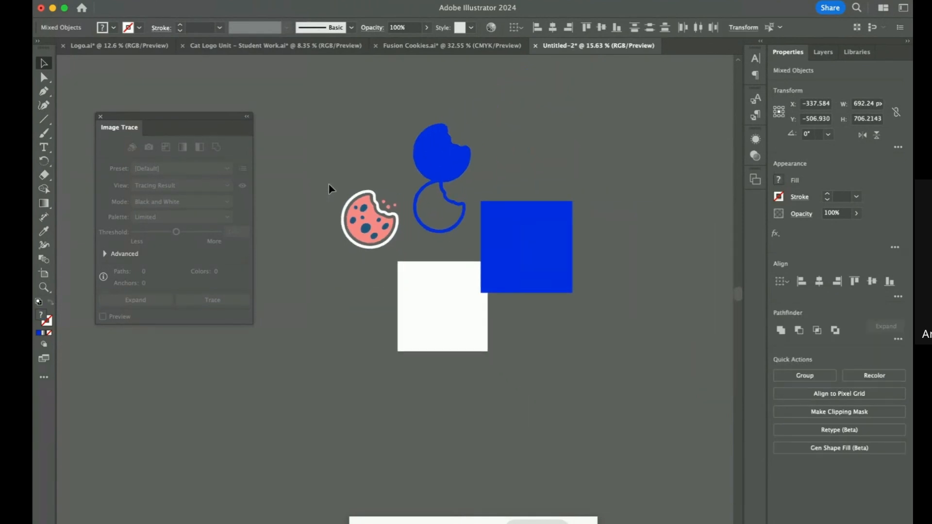
{"action": "left_click_drag", "start_coordinate": [381, 223], "coordinate": [318, 374]}
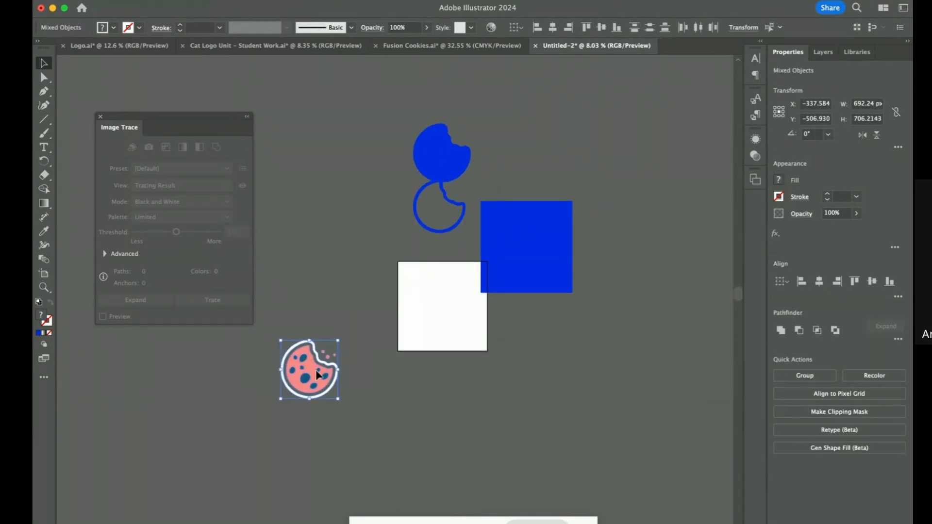
Delete the leftover blue ring, solid blue cookie shape and blue background square
{"action": "left_click_drag", "start_coordinate": [602, 331], "coordinate": [397, 133]}
{"action": "key", "text": "Delete"}
{"action": "scroll", "coordinate": [318, 229], "scroll_direction": "up", "scroll_amount": 3}
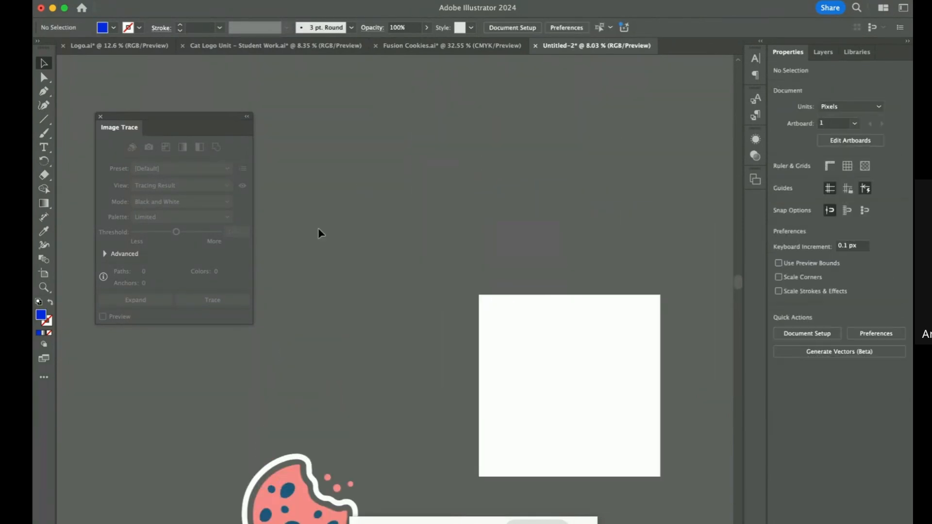
{"action": "scroll", "coordinate": [319, 229], "scroll_direction": "down", "scroll_amount": 5}
{"action": "scroll", "coordinate": [319, 229], "scroll_direction": "left", "scroll_amount": 3}
{"action": "scroll", "coordinate": [319, 228], "scroll_direction": "up", "scroll_amount": 5}
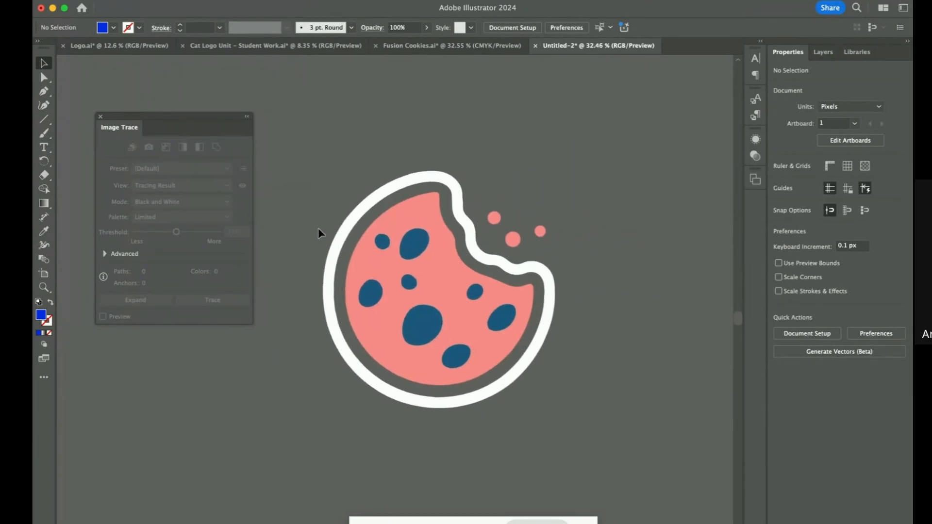
{"action": "scroll", "coordinate": [319, 228], "scroll_direction": "right", "scroll_amount": 3}
{"action": "scroll", "coordinate": [318, 228], "scroll_direction": "down", "scroll_amount": 1}
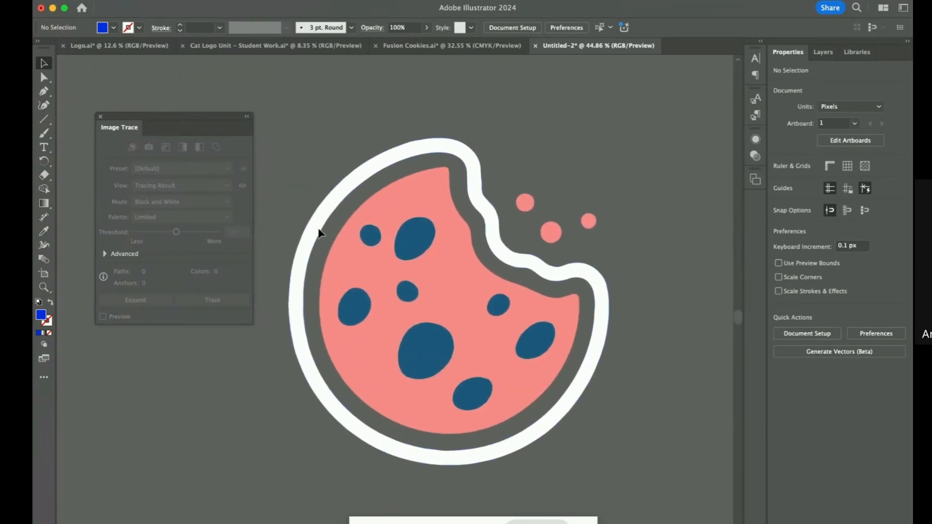
Switch to the ChatGPT logo conversation in Chrome and review the Cookie Fusion prompts and generated cookie images
{"action": "left_click_drag", "start_coordinate": [361, 523], "coordinate": [352, 519]}
{"action": "key", "text": "ctrl+Right"}
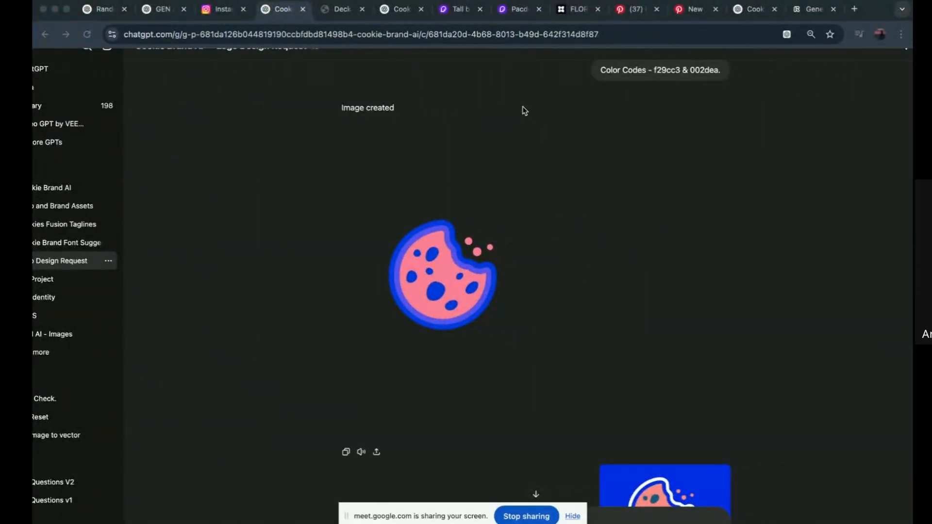
{"action": "key", "text": "ctrl+Left"}
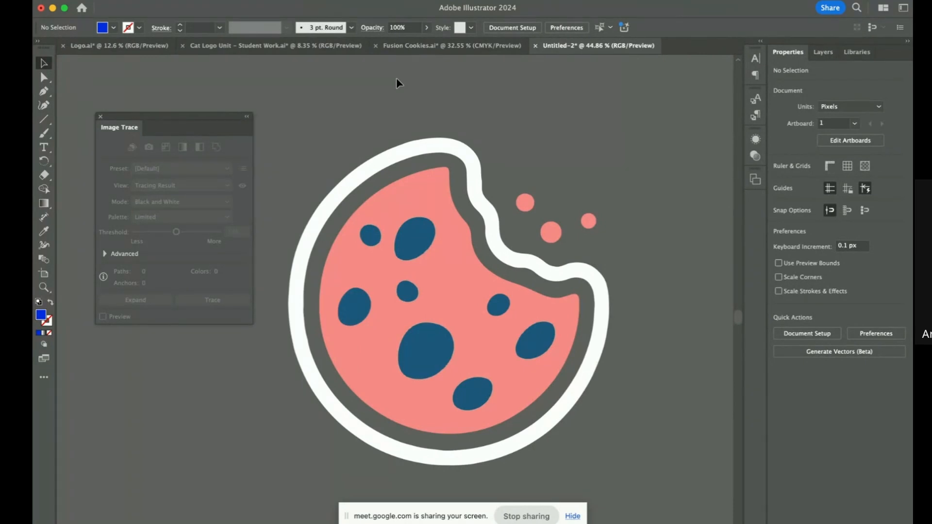
{"action": "key", "text": "ctrl+Right"}
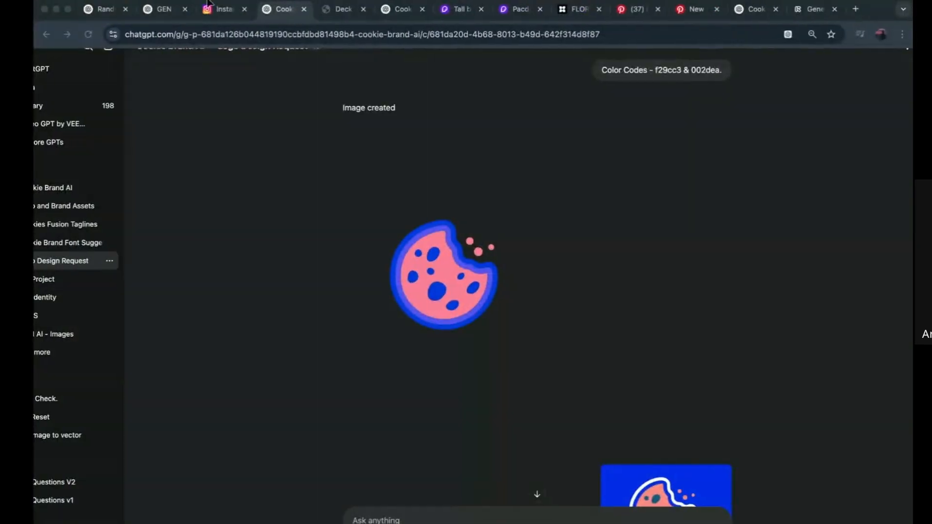
{"action": "left_click", "coordinate": [176, 14]}
{"action": "left_click", "coordinate": [279, 10]}
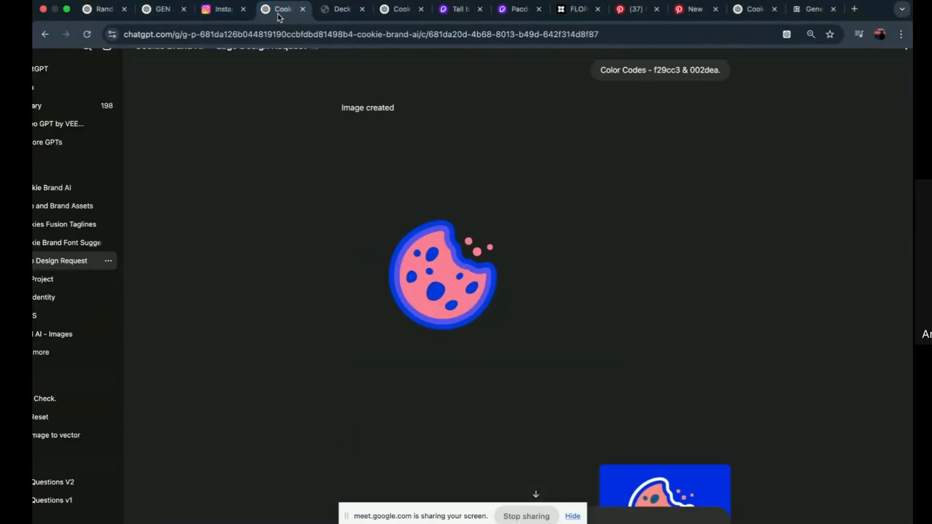
{"action": "scroll", "coordinate": [465, 184], "scroll_direction": "up", "scroll_amount": 10}
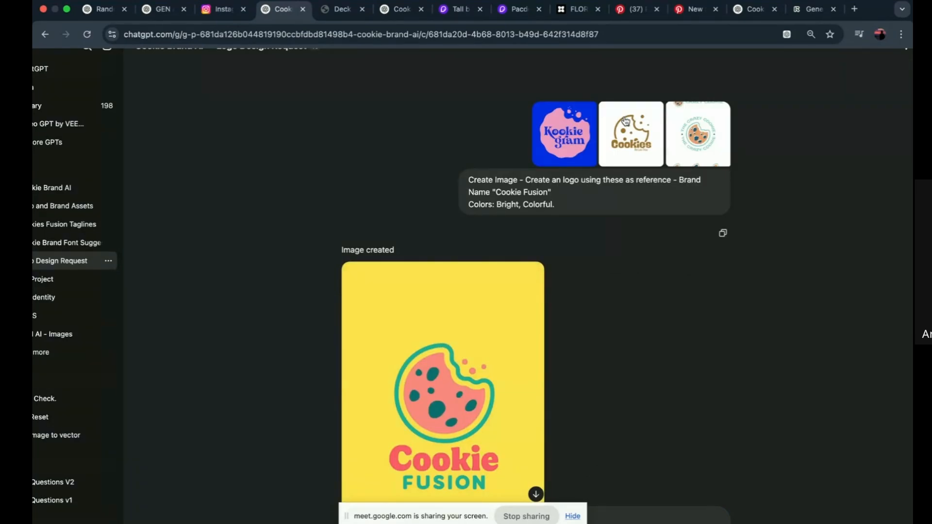
{"action": "scroll", "coordinate": [556, 208], "scroll_direction": "down", "scroll_amount": 9}
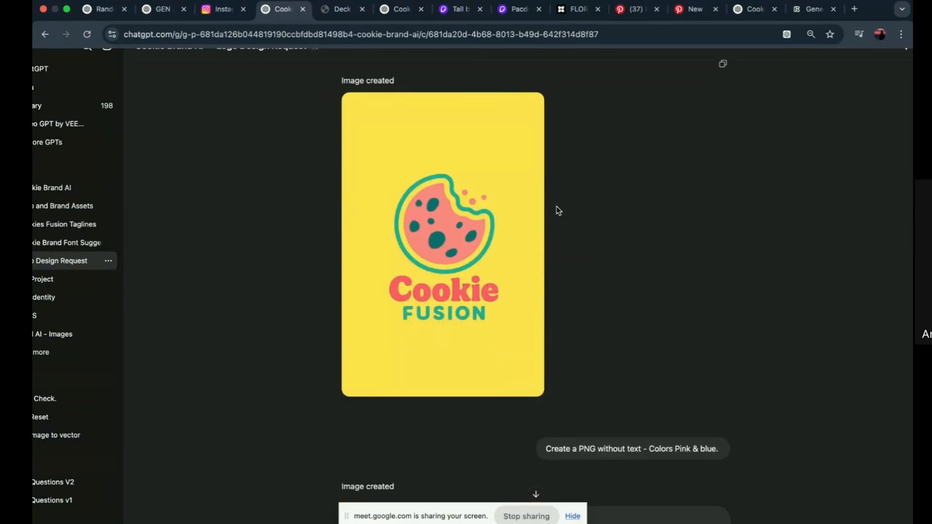
{"action": "scroll", "coordinate": [467, 413], "scroll_direction": "down", "scroll_amount": 2}
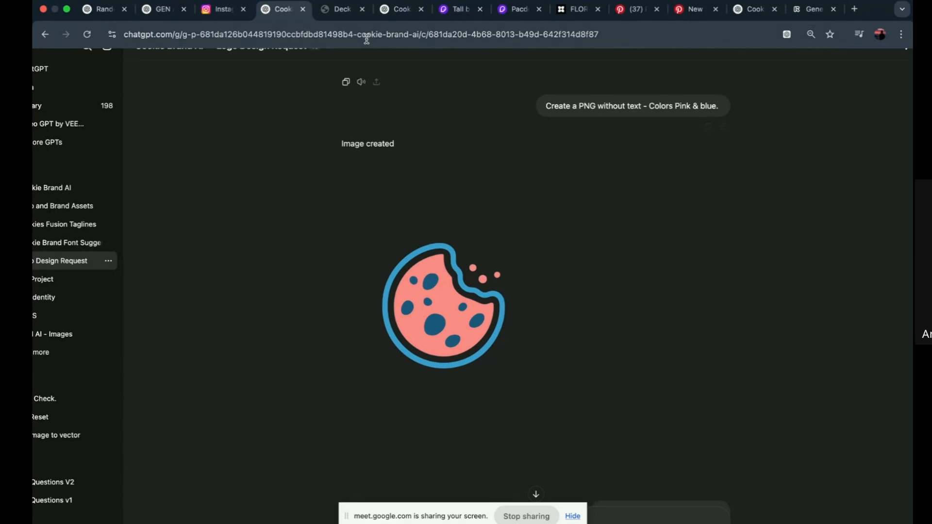
Open the Deck 3 - Visual Identity PDF and review its brand identity elements, colour psychology, palette and 60/30/10 colour pages
{"action": "left_click", "coordinate": [342, 11]}
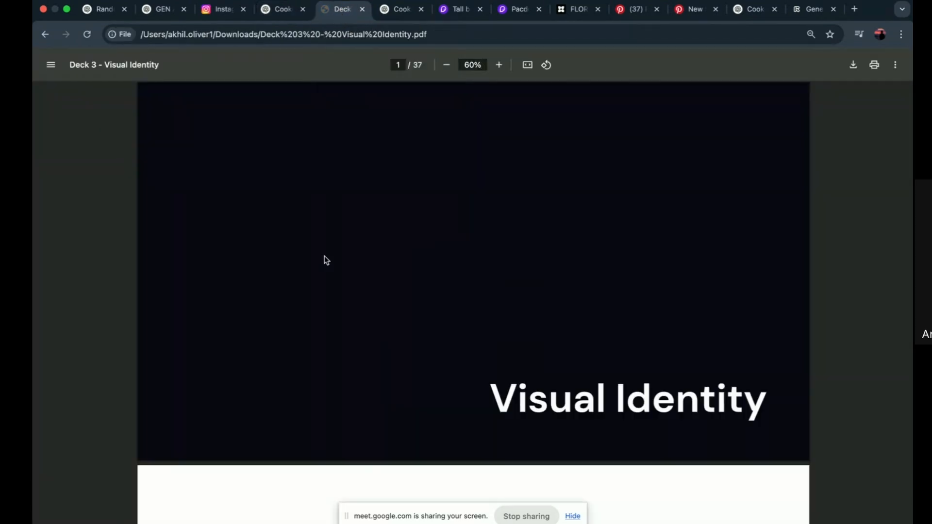
{"action": "scroll", "coordinate": [326, 260], "scroll_direction": "down", "scroll_amount": 8}
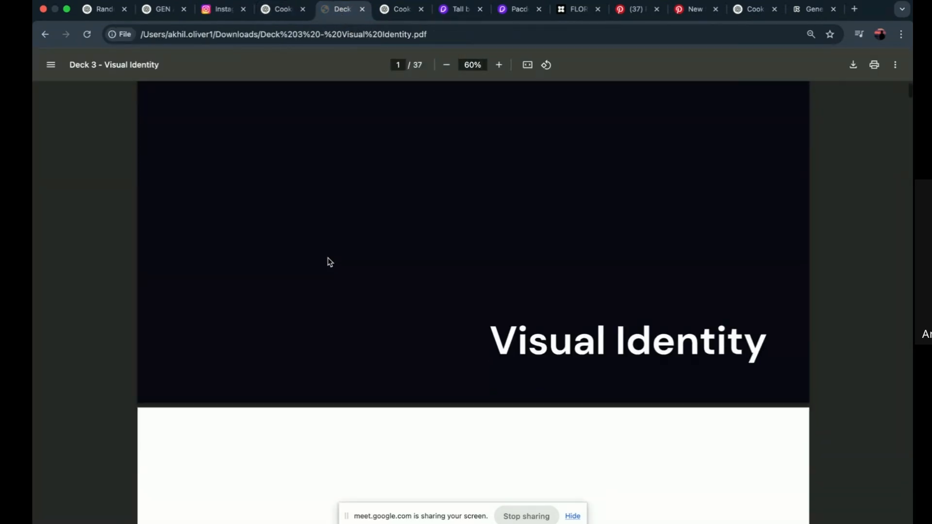
{"action": "scroll", "coordinate": [328, 262], "scroll_direction": "down", "scroll_amount": 15}
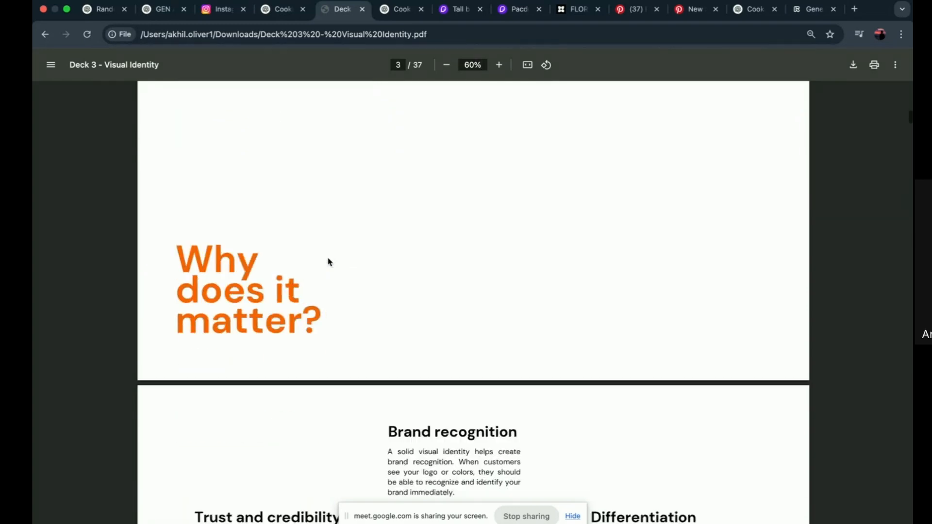
{"action": "scroll", "coordinate": [329, 262], "scroll_direction": "down", "scroll_amount": 15}
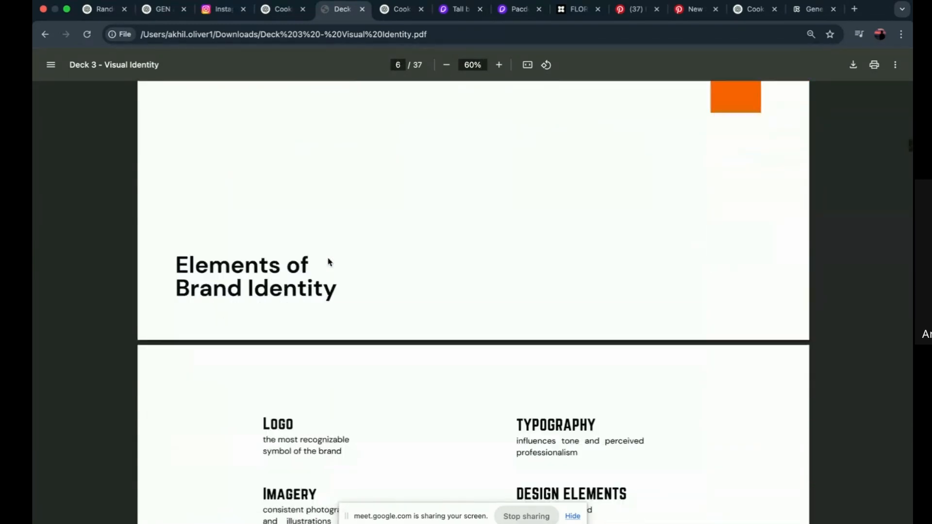
{"action": "scroll", "coordinate": [328, 262], "scroll_direction": "down", "scroll_amount": 15}
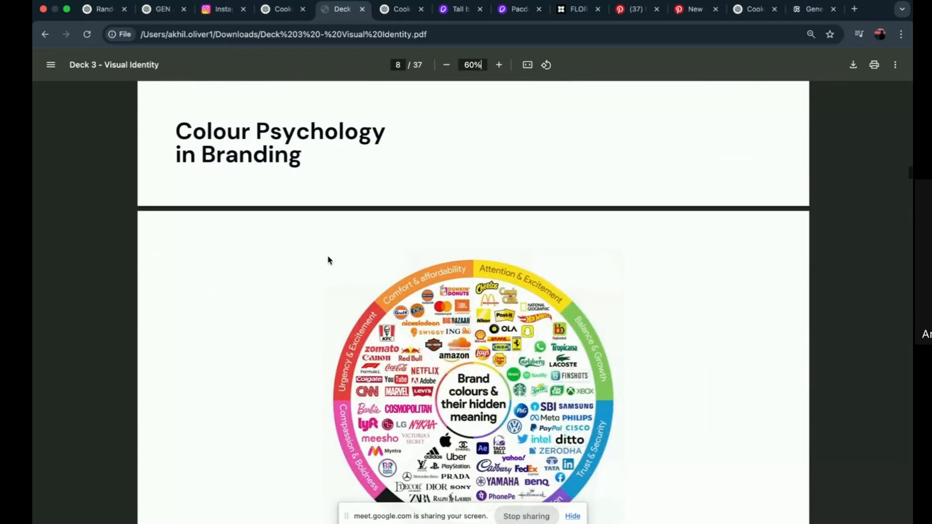
{"action": "scroll", "coordinate": [329, 261], "scroll_direction": "down", "scroll_amount": 15}
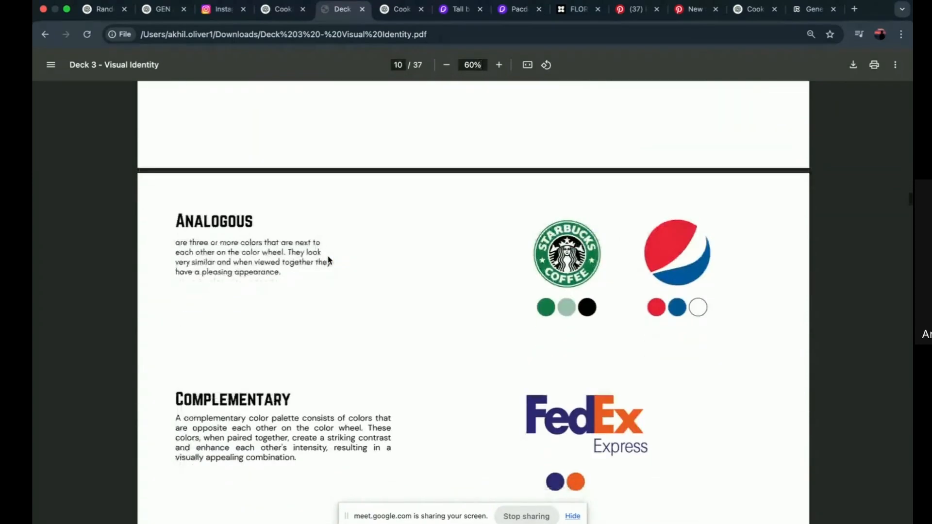
{"action": "scroll", "coordinate": [329, 261], "scroll_direction": "down", "scroll_amount": 15}
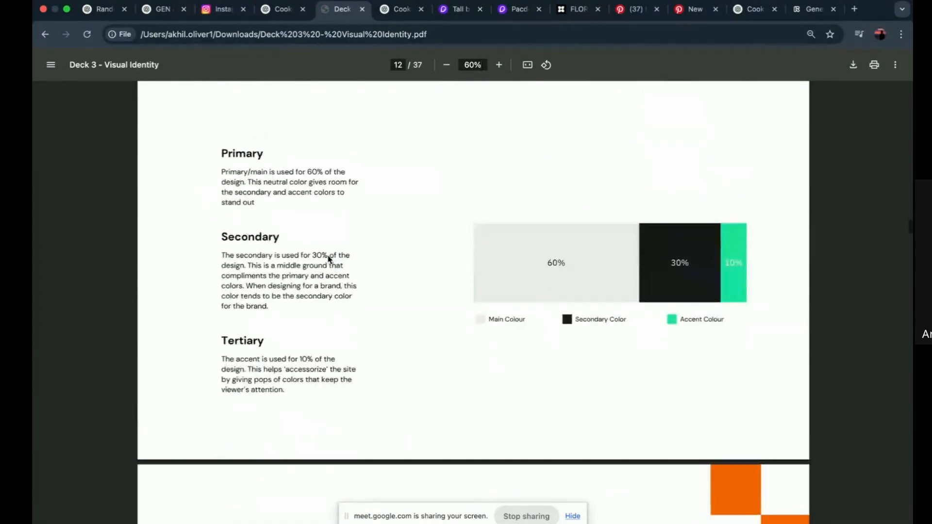
Review the deck's typography section, covering serif, sans serif, script and display fonts with their brand logo examples
{"action": "scroll", "coordinate": [329, 260], "scroll_direction": "down", "scroll_amount": 15}
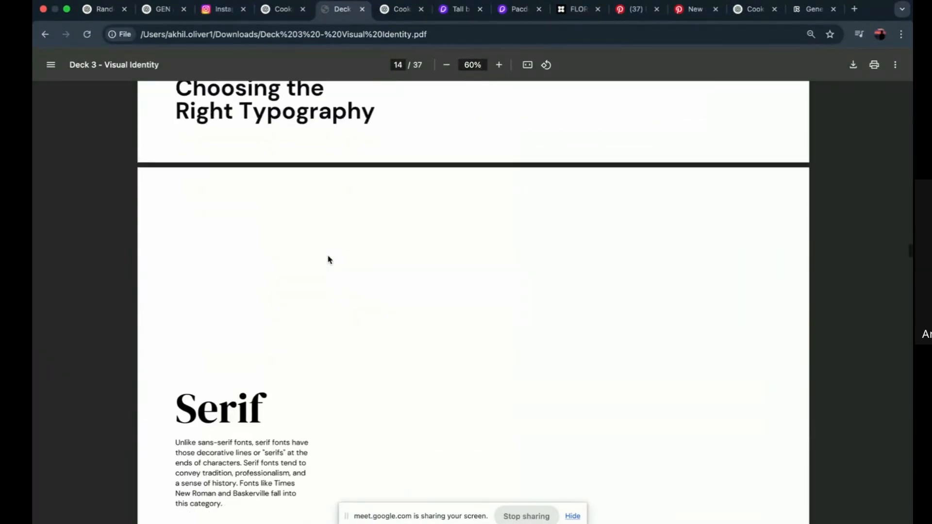
{"action": "scroll", "coordinate": [328, 261], "scroll_direction": "down", "scroll_amount": 15}
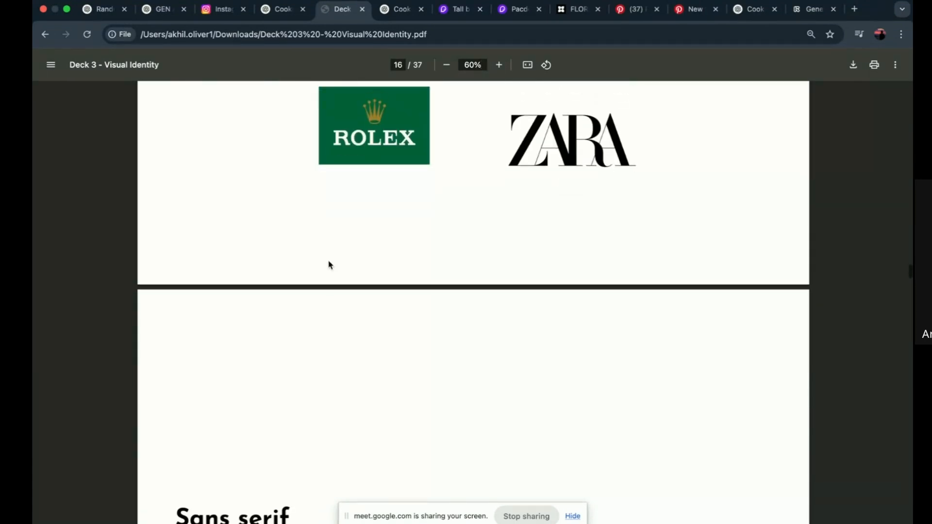
{"action": "scroll", "coordinate": [328, 265], "scroll_direction": "down", "scroll_amount": 10}
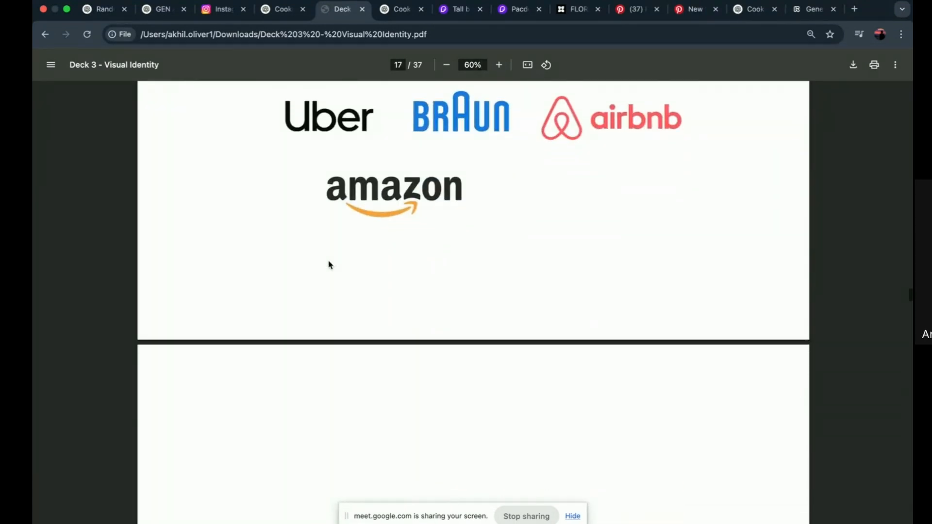
{"action": "scroll", "coordinate": [329, 265], "scroll_direction": "down", "scroll_amount": 10}
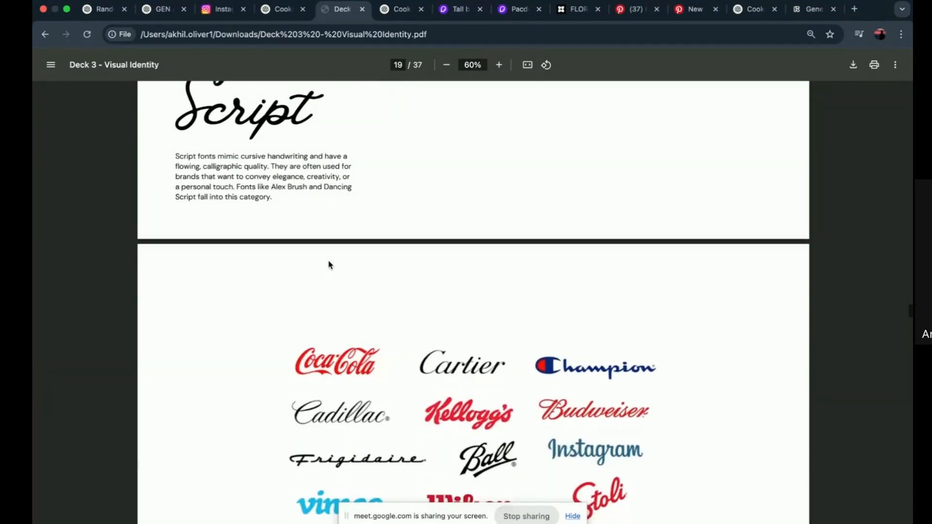
{"action": "scroll", "coordinate": [329, 264], "scroll_direction": "down", "scroll_amount": 10}
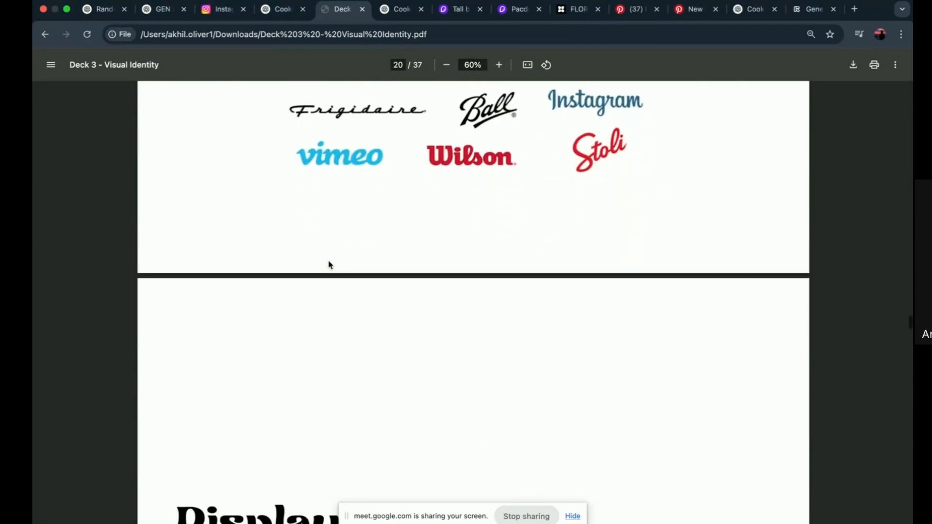
{"action": "scroll", "coordinate": [329, 264], "scroll_direction": "down", "scroll_amount": 10}
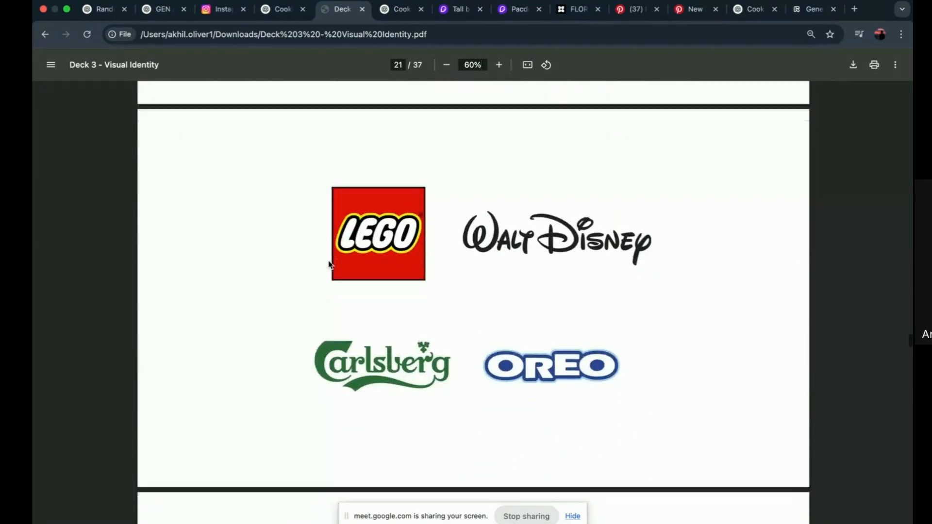
{"action": "scroll", "coordinate": [329, 264], "scroll_direction": "down", "scroll_amount": 10}
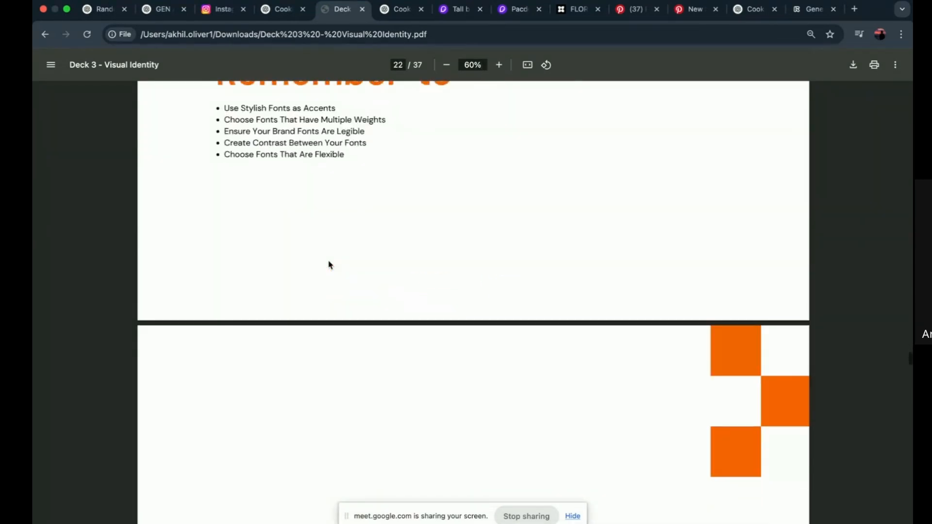
Review the Slack brand guidelines in the deck, covering logo, core colors, logo misuse, typography, icons and illustrations
{"action": "scroll", "coordinate": [328, 264], "scroll_direction": "down", "scroll_amount": 10}
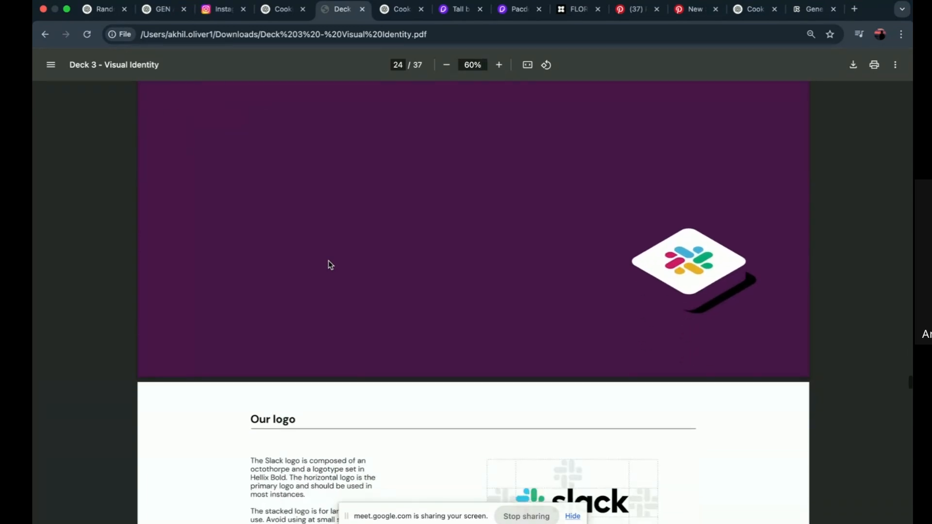
{"action": "scroll", "coordinate": [329, 265], "scroll_direction": "down", "scroll_amount": 10}
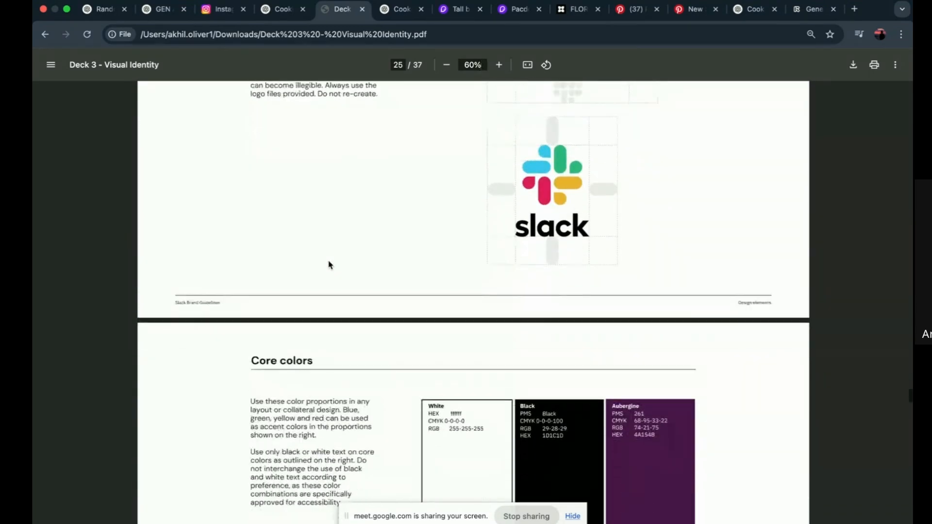
{"action": "scroll", "coordinate": [329, 265], "scroll_direction": "down", "scroll_amount": 10}
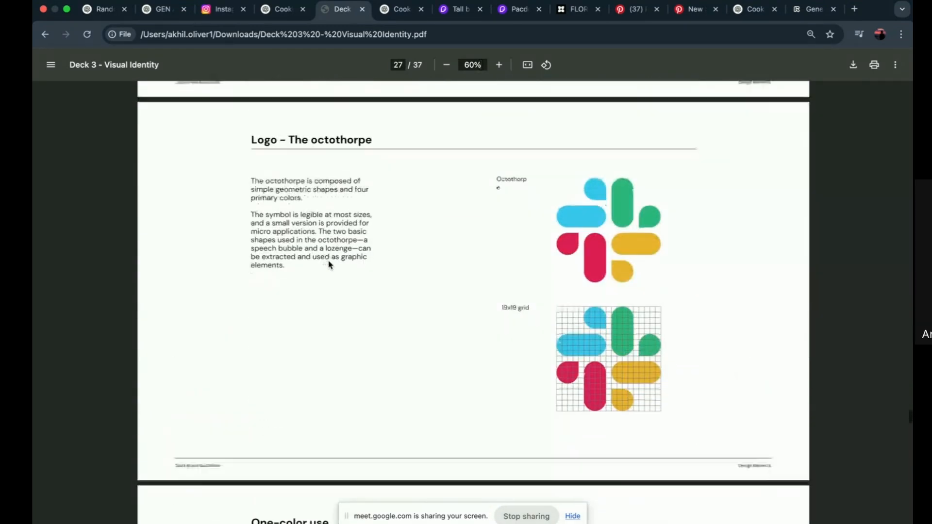
{"action": "scroll", "coordinate": [328, 264], "scroll_direction": "down", "scroll_amount": 10}
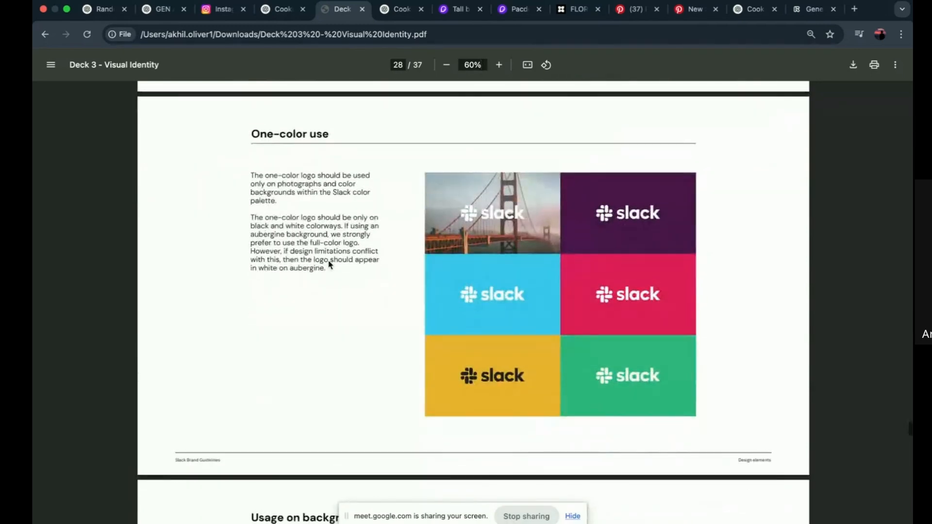
{"action": "scroll", "coordinate": [328, 265], "scroll_direction": "down", "scroll_amount": 10}
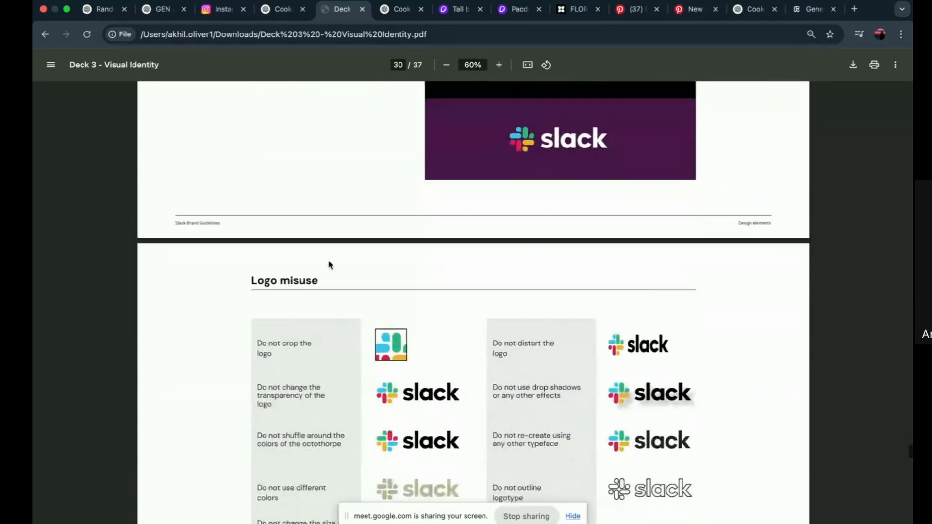
{"action": "scroll", "coordinate": [329, 264], "scroll_direction": "down", "scroll_amount": 10}
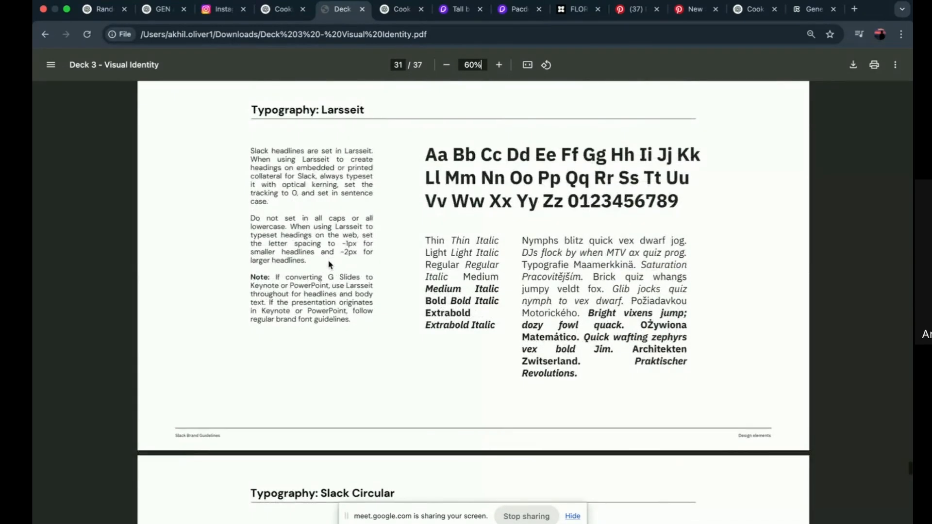
{"action": "scroll", "coordinate": [328, 265], "scroll_direction": "down", "scroll_amount": 10}
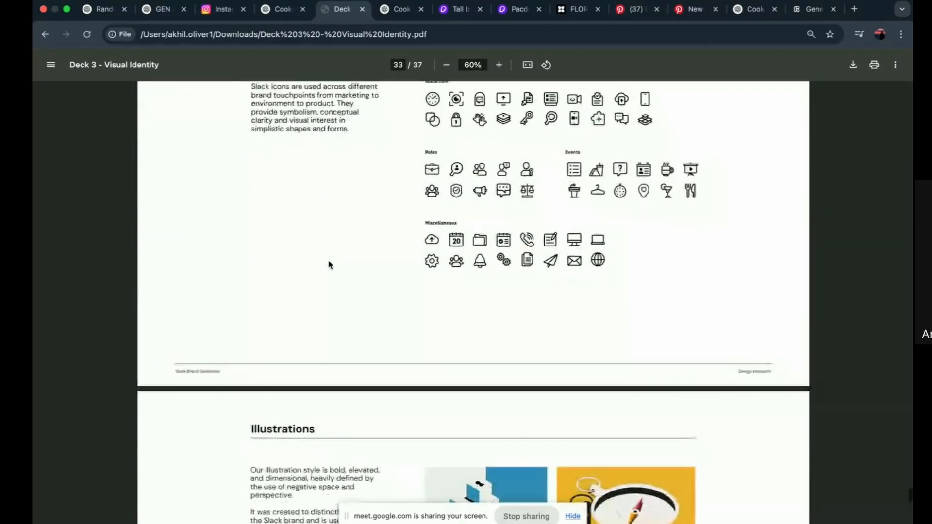
{"action": "scroll", "coordinate": [328, 264], "scroll_direction": "down", "scroll_amount": 2}
Switch to Illustrator, bring up the Cat Logo Unit – Student Work document and close the Image Trace panel
{"action": "key", "text": "ctrl+Left"}
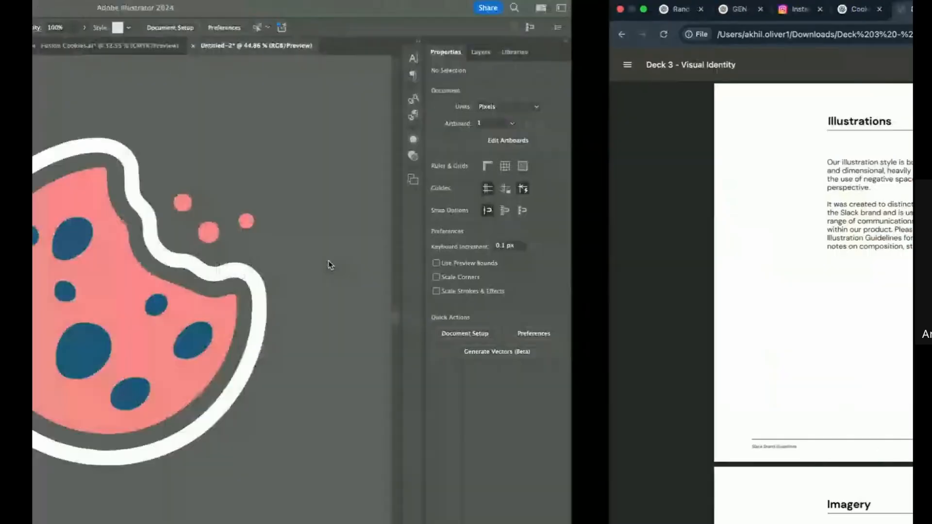
{"action": "left_click", "coordinate": [277, 45]}
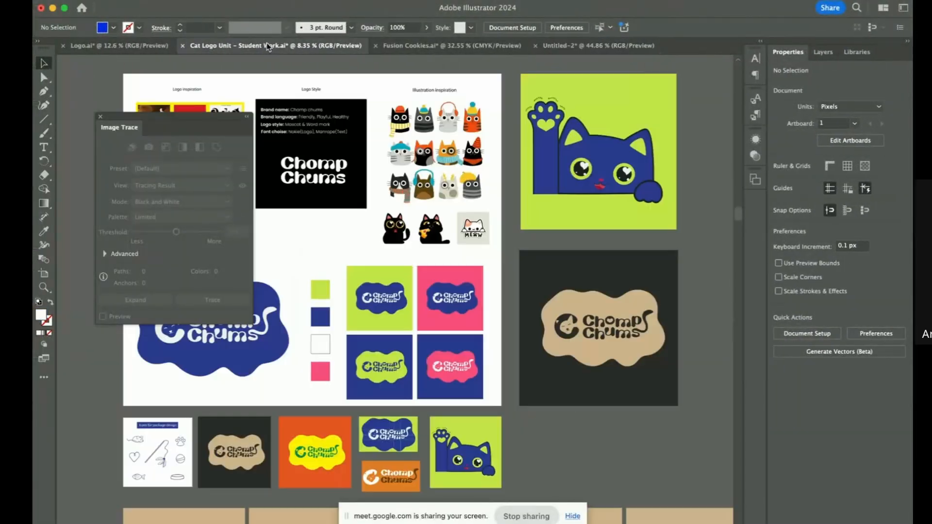
{"action": "left_click", "coordinate": [101, 116]}
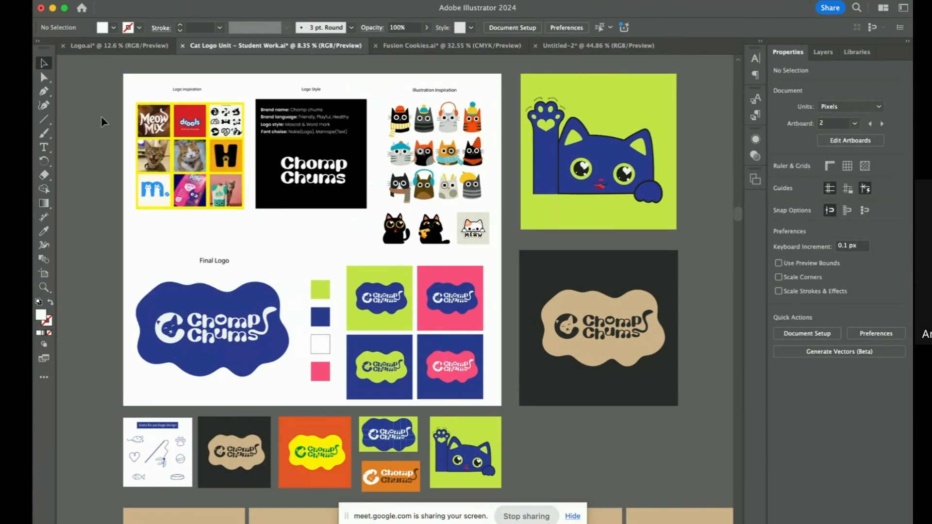
Examine the Chomp Chums mood board's logo inspiration grid, logo style brief and illustration inspiration up close
{"action": "scroll", "coordinate": [95, 139], "scroll_direction": "up", "scroll_amount": 3}
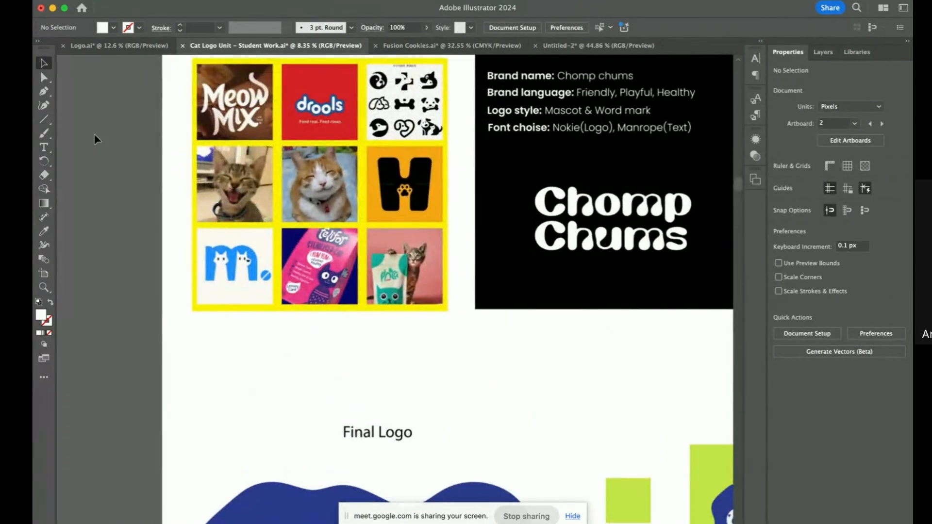
{"action": "scroll", "coordinate": [122, 158], "scroll_direction": "up", "scroll_amount": 5}
{"action": "scroll", "coordinate": [122, 159], "scroll_direction": "down", "scroll_amount": 1}
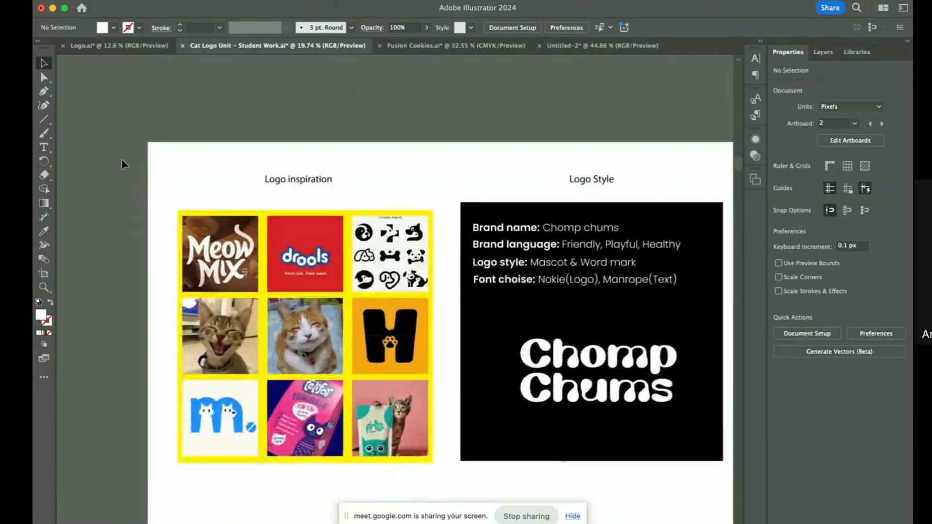
{"action": "scroll", "coordinate": [122, 159], "scroll_direction": "up", "scroll_amount": 2}
{"action": "scroll", "coordinate": [121, 159], "scroll_direction": "down", "scroll_amount": 3}
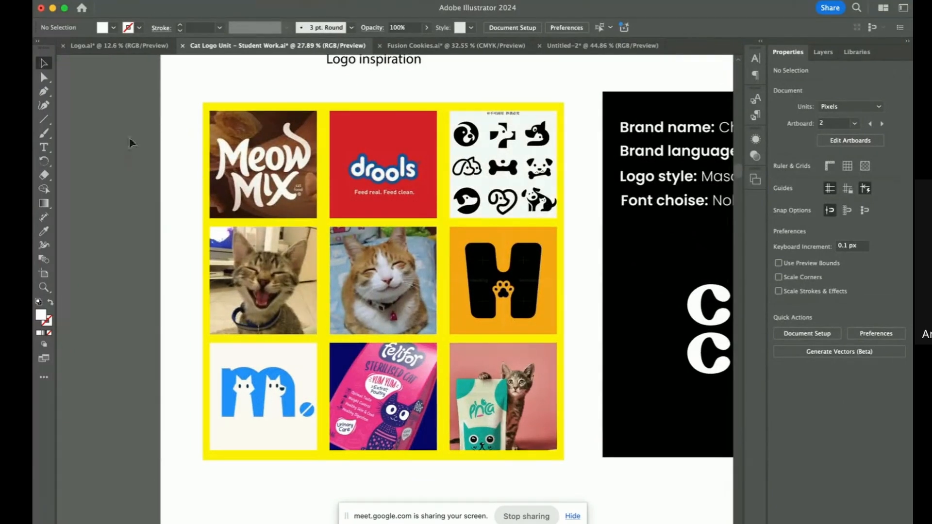
{"action": "scroll", "coordinate": [327, 279], "scroll_direction": "down", "scroll_amount": 4}
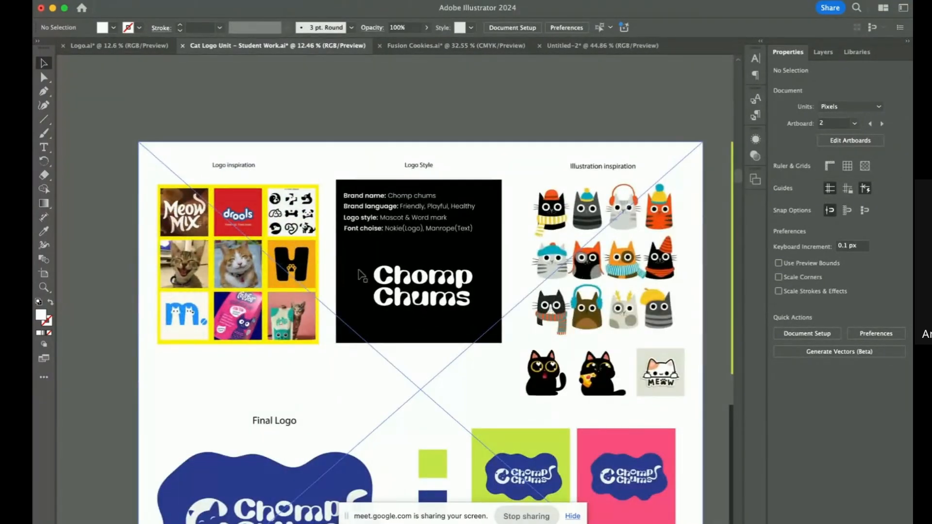
Move the linked Chomp Chums mood board image up and left, away from the other artwork, to about X -1927, Y -5449 px
{"action": "left_click_drag", "start_coordinate": [367, 267], "coordinate": [303, 214]}
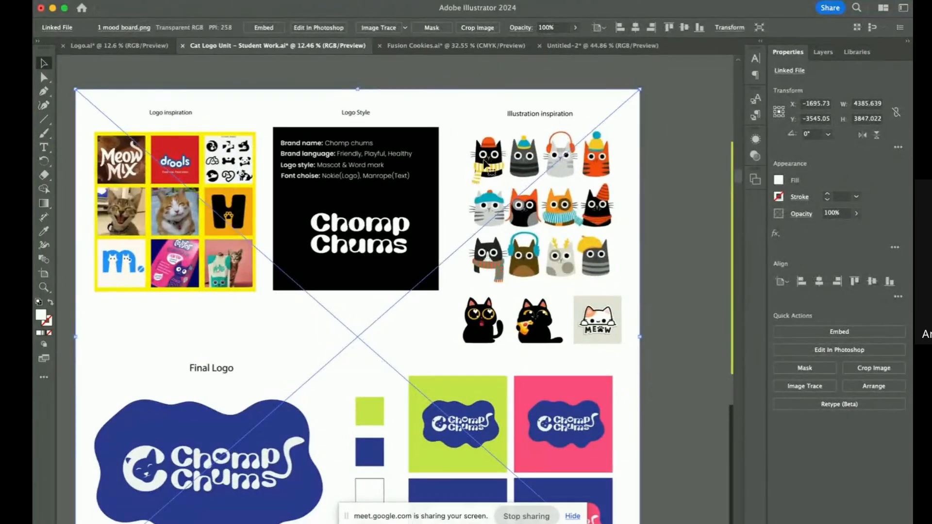
{"action": "left_click_drag", "start_coordinate": [481, 222], "coordinate": [510, 87]}
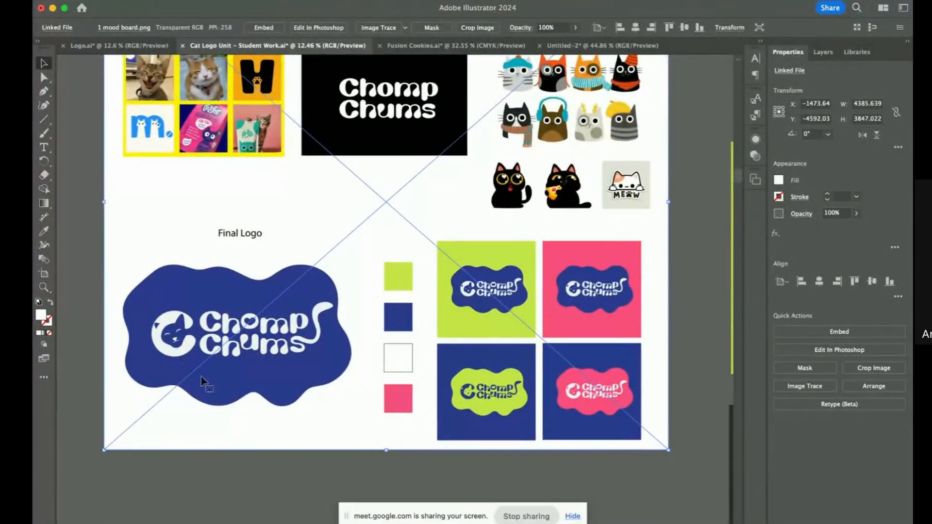
{"action": "left_click_drag", "start_coordinate": [445, 410], "coordinate": [389, 306]}
Examine the row of Chomp Chums logo variations on tan backgrounds, including the tagline versions and the one with the heart
{"action": "scroll", "coordinate": [388, 306], "scroll_direction": "down", "scroll_amount": 3}
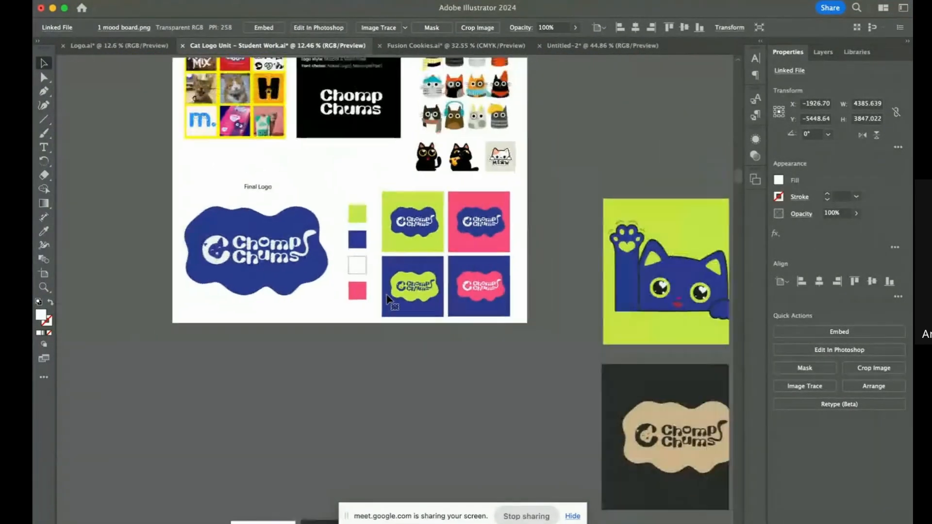
{"action": "scroll", "coordinate": [391, 302], "scroll_direction": "down", "scroll_amount": 3}
{"action": "scroll", "coordinate": [389, 302], "scroll_direction": "down", "scroll_amount": 2}
{"action": "scroll", "coordinate": [388, 302], "scroll_direction": "up", "scroll_amount": 5}
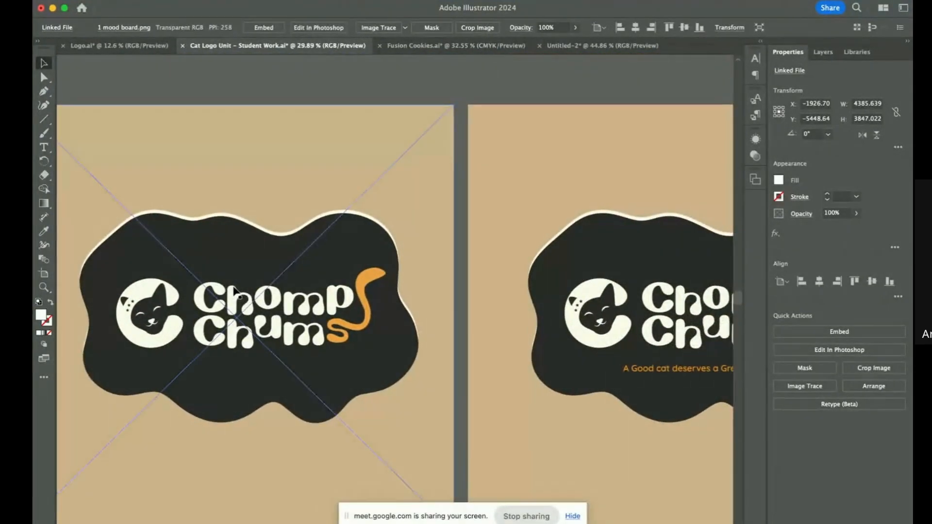
{"action": "scroll", "coordinate": [233, 290], "scroll_direction": "up", "scroll_amount": 4}
{"action": "scroll", "coordinate": [233, 290], "scroll_direction": "right", "scroll_amount": 10}
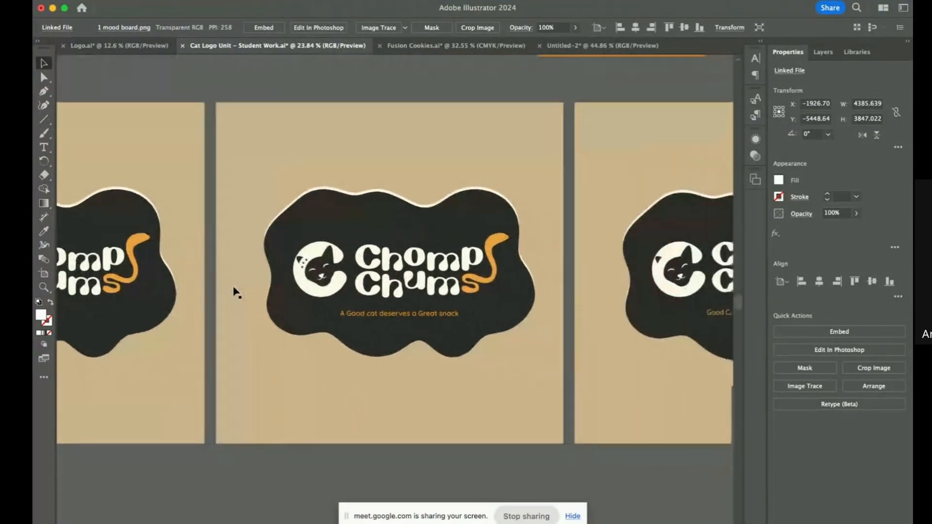
{"action": "scroll", "coordinate": [234, 291], "scroll_direction": "right", "scroll_amount": 15}
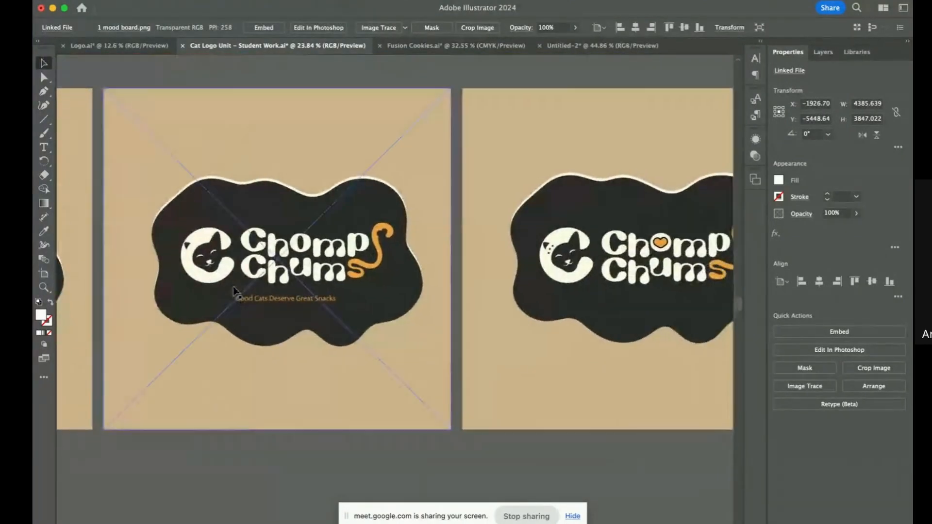
{"action": "scroll", "coordinate": [234, 291], "scroll_direction": "right", "scroll_amount": 3}
{"action": "scroll", "coordinate": [441, 283], "scroll_direction": "up", "scroll_amount": 3}
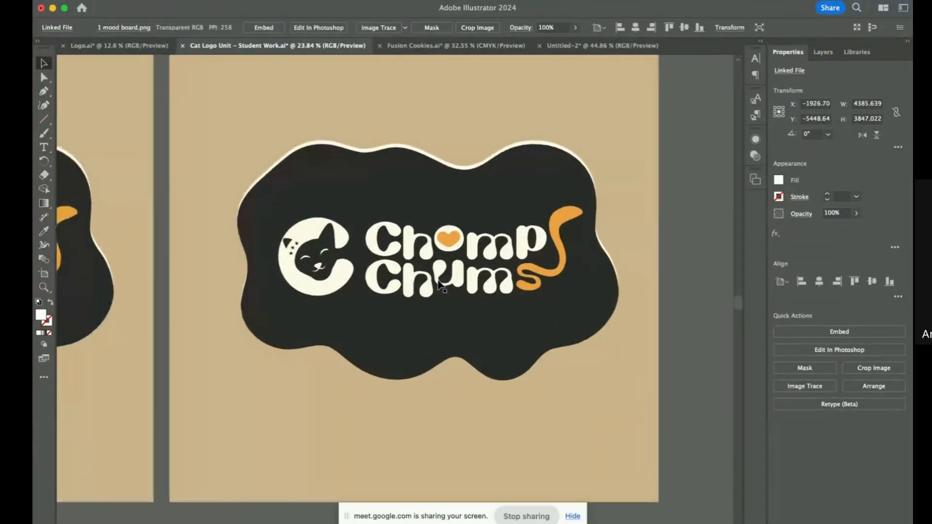
Clear the selection and examine the Chomp Chums logo with the heart, then the samples captioned 1k Logo and 10k Logo
{"action": "scroll", "coordinate": [441, 283], "scroll_direction": "down", "scroll_amount": 1}
{"action": "left_click", "coordinate": [706, 269]}
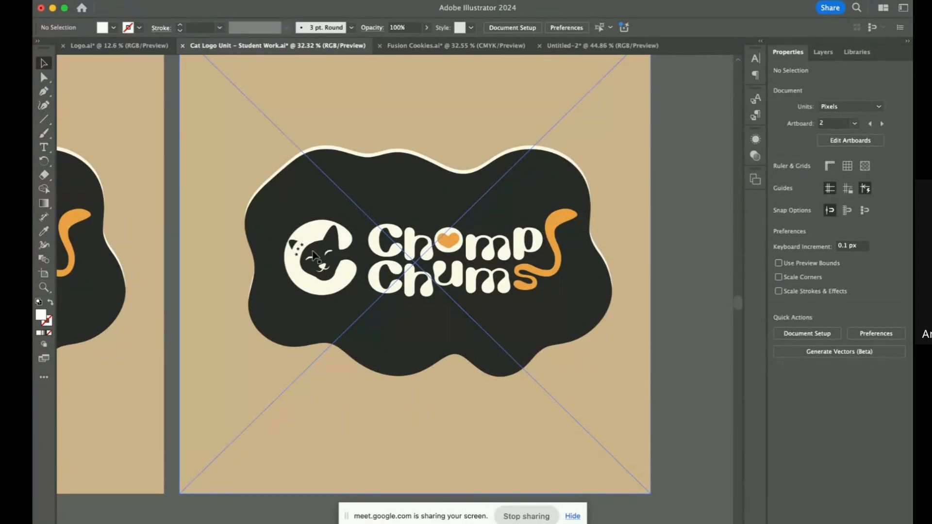
{"action": "scroll", "coordinate": [313, 254], "scroll_direction": "down", "scroll_amount": 1}
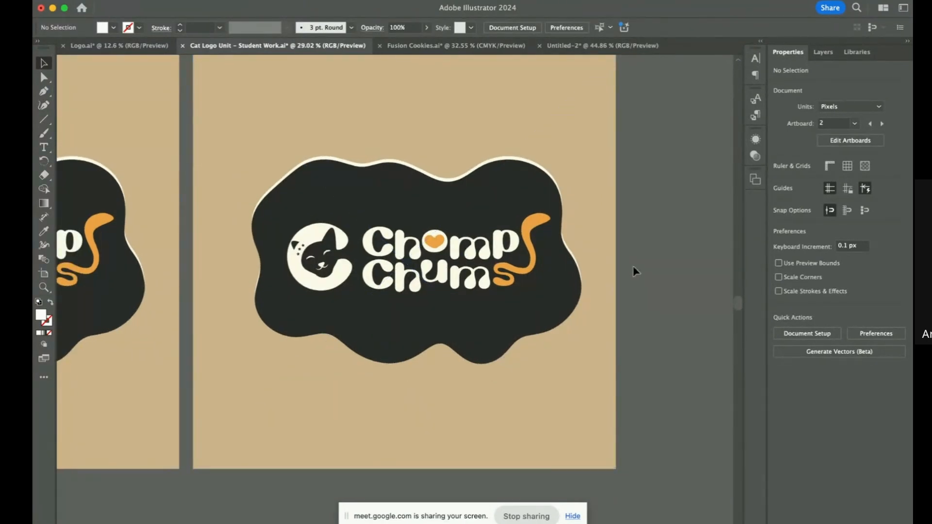
{"action": "scroll", "coordinate": [635, 271], "scroll_direction": "down", "scroll_amount": 8}
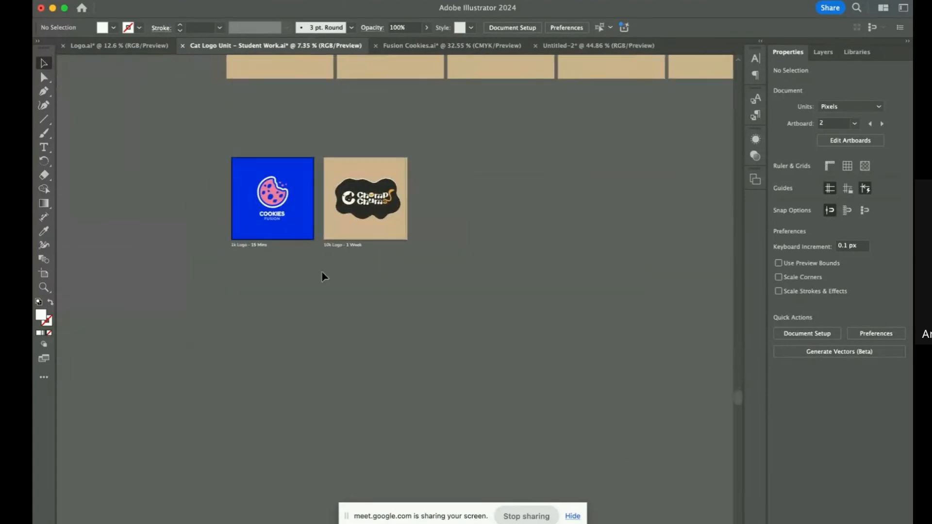
{"action": "scroll", "coordinate": [324, 277], "scroll_direction": "up", "scroll_amount": 6}
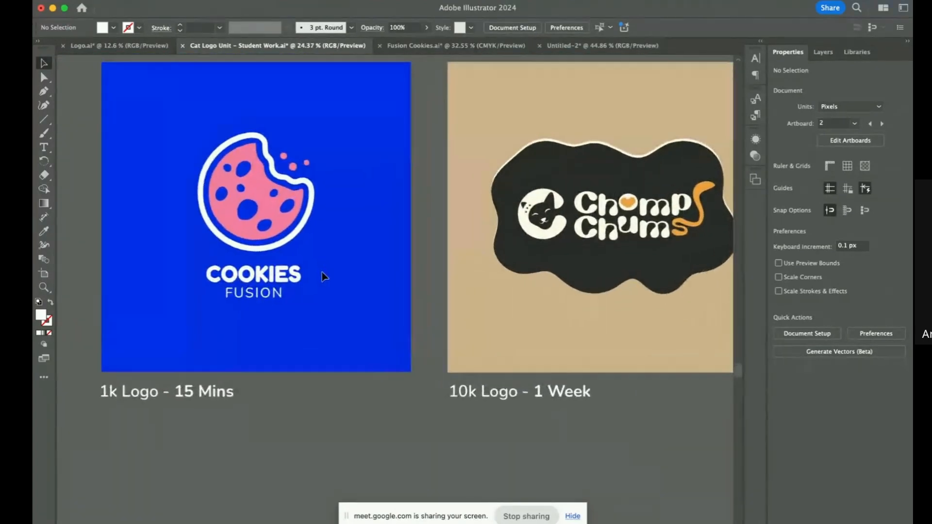
{"action": "scroll", "coordinate": [325, 277], "scroll_direction": "up", "scroll_amount": 1}
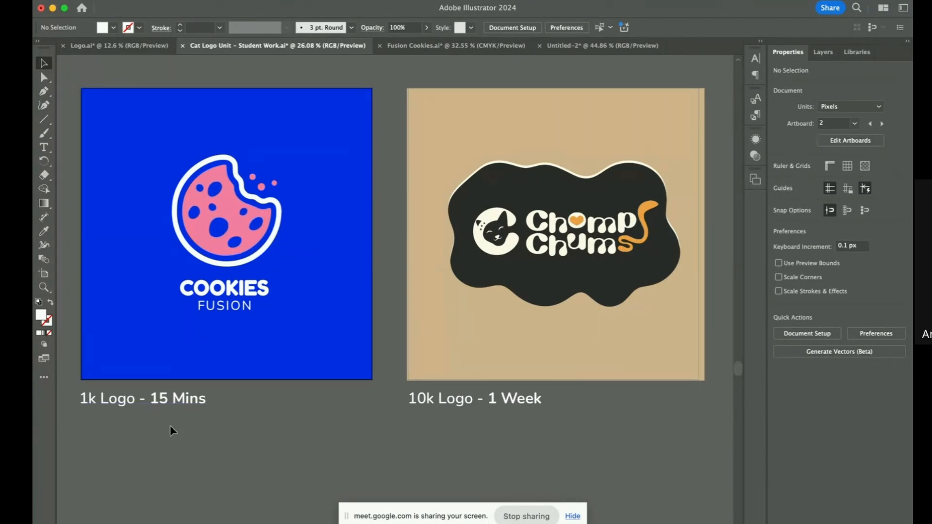
{"action": "key", "text": "t"}
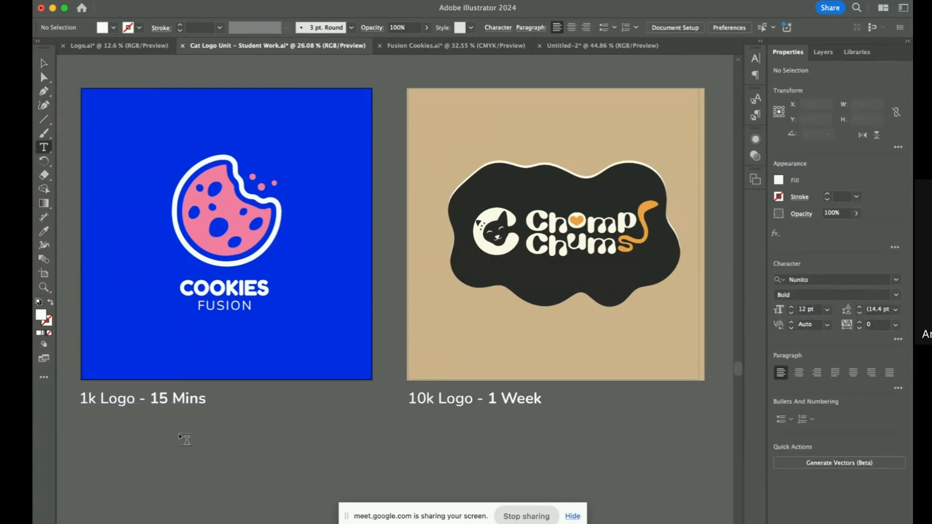
{"action": "left_click", "coordinate": [43, 63]}
{"action": "left_click", "coordinate": [249, 424]}
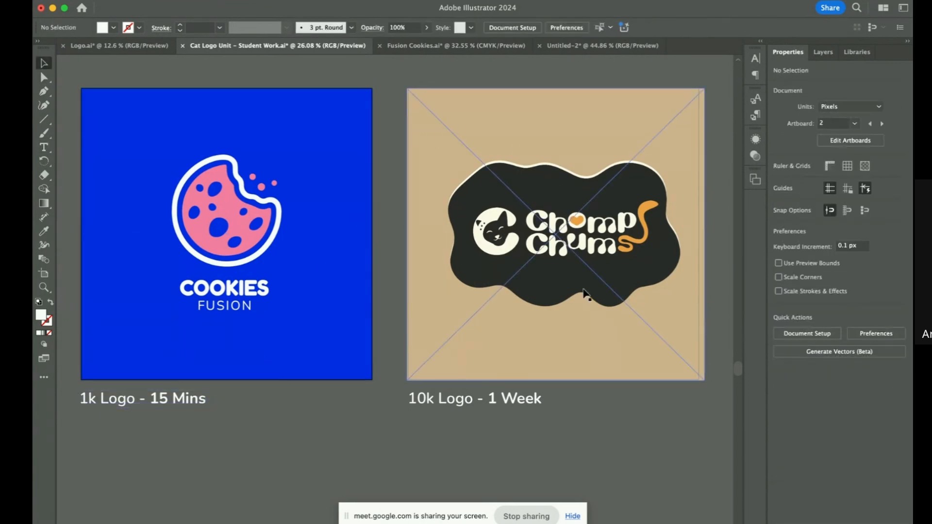
{"action": "scroll", "coordinate": [551, 286], "scroll_direction": "right", "scroll_amount": 3}
{"action": "scroll", "coordinate": [552, 287], "scroll_direction": "down", "scroll_amount": 2}
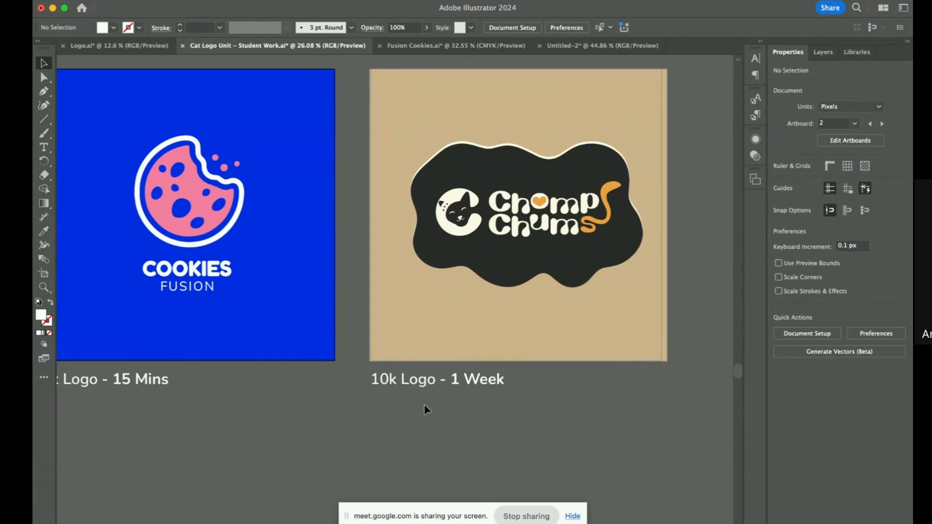
{"action": "scroll", "coordinate": [425, 406], "scroll_direction": "down", "scroll_amount": 1}
{"action": "scroll", "coordinate": [426, 406], "scroll_direction": "left", "scroll_amount": 1}
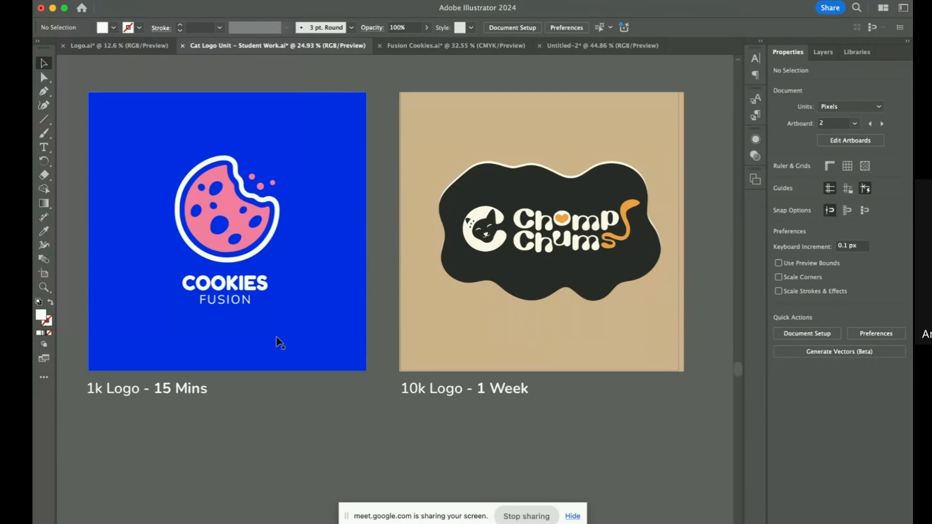
Switch to the browser's ChatGPT Logo Design Request chat and view the attached Cookies Gang brand sheet sample enlarged
{"action": "key", "text": "ctrl+Right"}
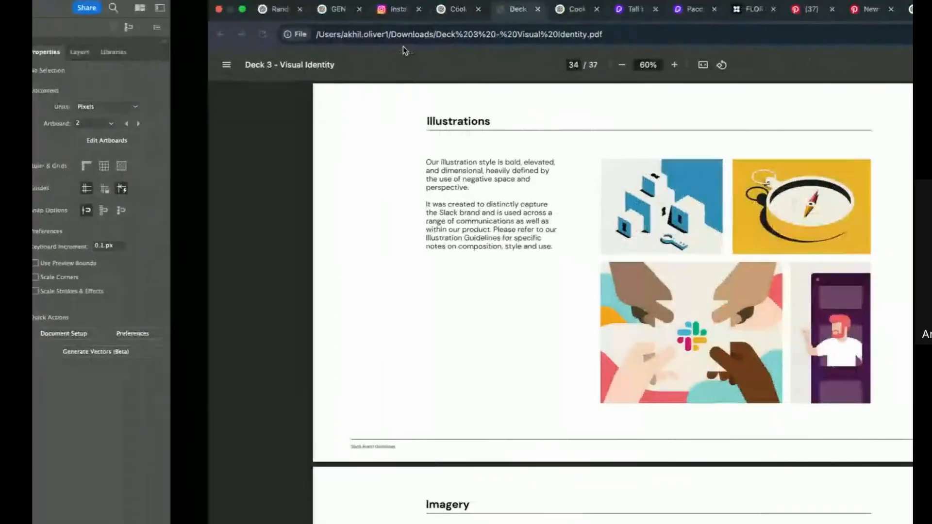
{"action": "left_click", "coordinate": [401, 9]}
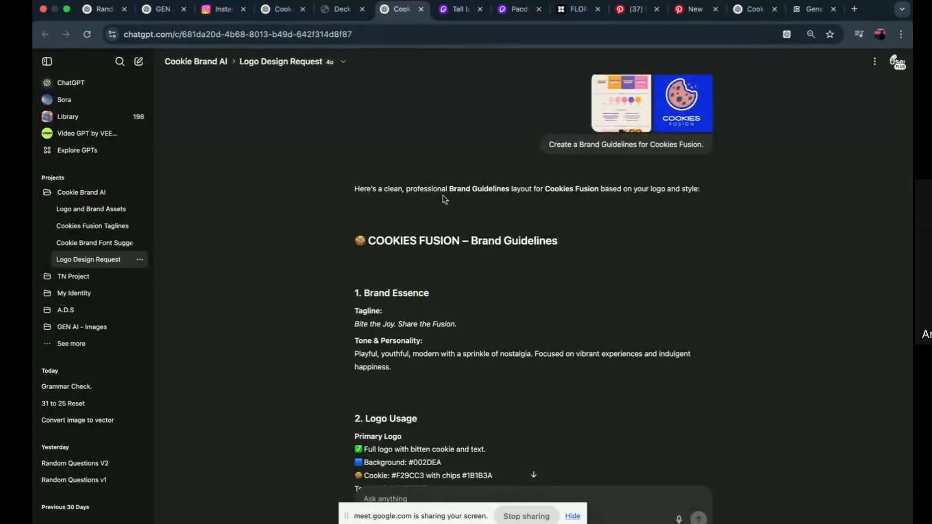
{"action": "scroll", "coordinate": [443, 195], "scroll_direction": "up", "scroll_amount": 1}
{"action": "left_click", "coordinate": [627, 95]}
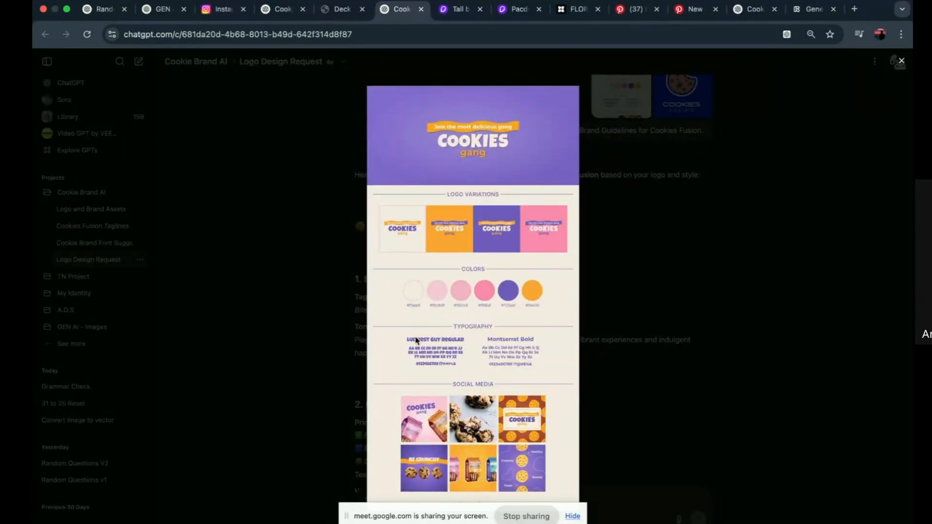
{"action": "left_click", "coordinate": [718, 380]}
Find the generated Cookies Fusion brand guidelines image in the chat and examine it enlarged
{"action": "scroll", "coordinate": [464, 378], "scroll_direction": "down", "scroll_amount": 5}
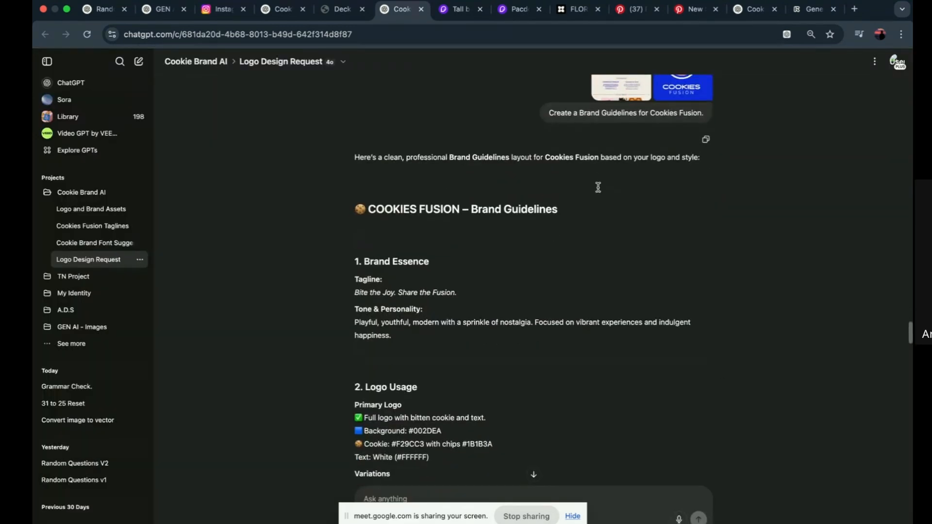
{"action": "scroll", "coordinate": [464, 378], "scroll_direction": "down", "scroll_amount": 10}
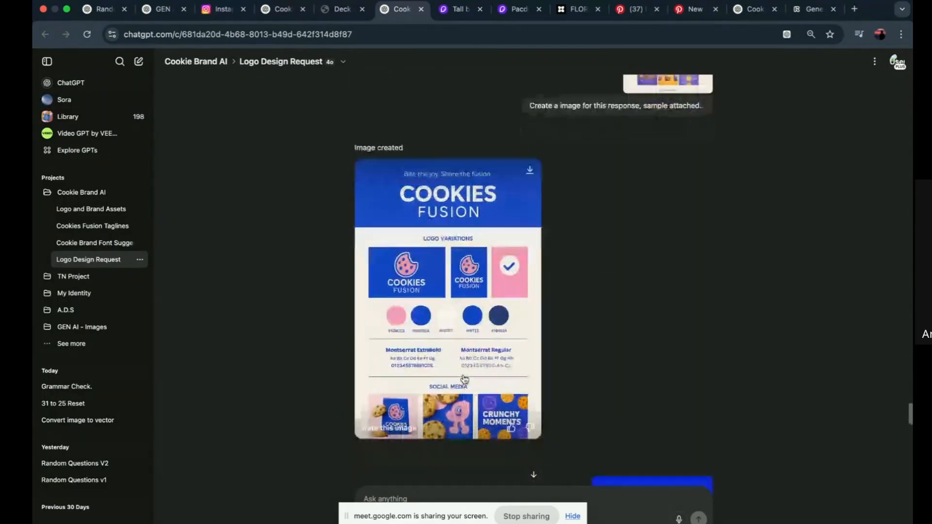
{"action": "left_click", "coordinate": [459, 293]}
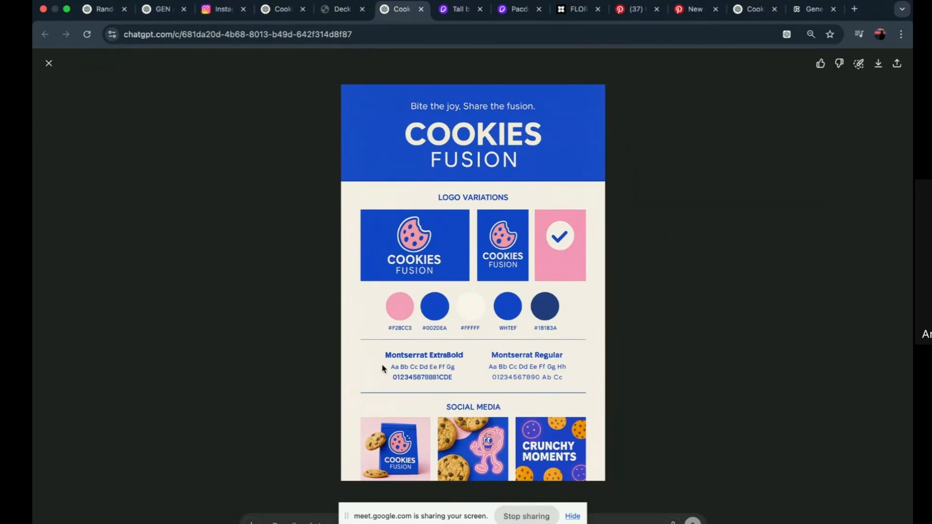
{"action": "scroll", "coordinate": [403, 372], "scroll_direction": "up", "scroll_amount": 5}
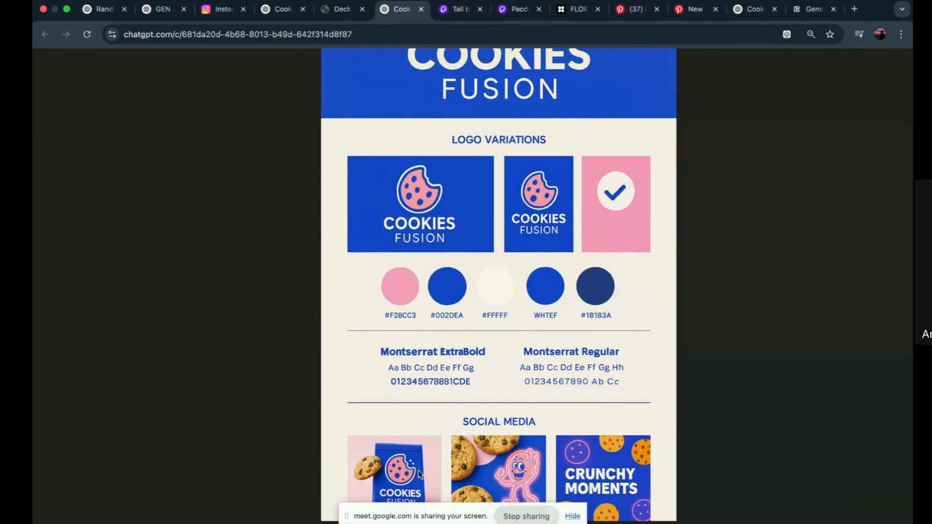
Return to Illustrator and bring up the Cookies Fusion brand sheets in the Logo.ai document
{"action": "key", "text": "ctrl+Left"}
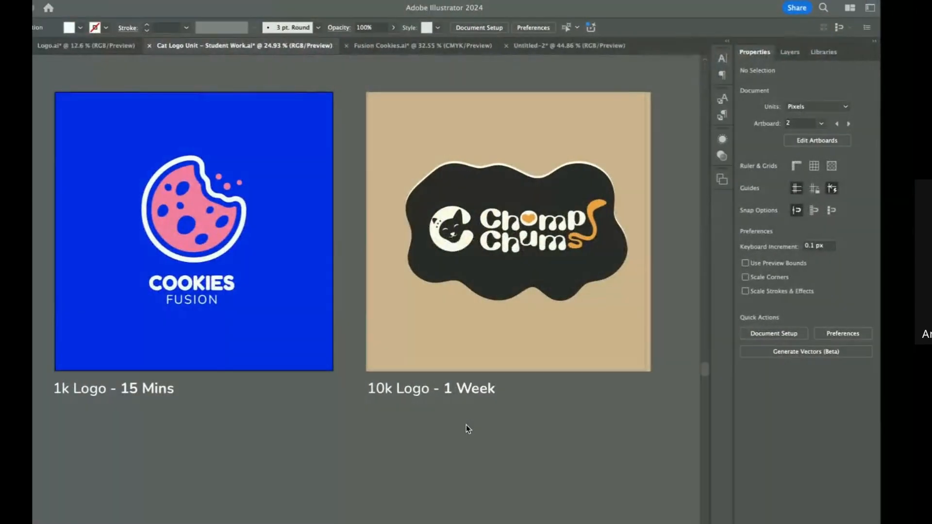
{"action": "left_click", "coordinate": [119, 45]}
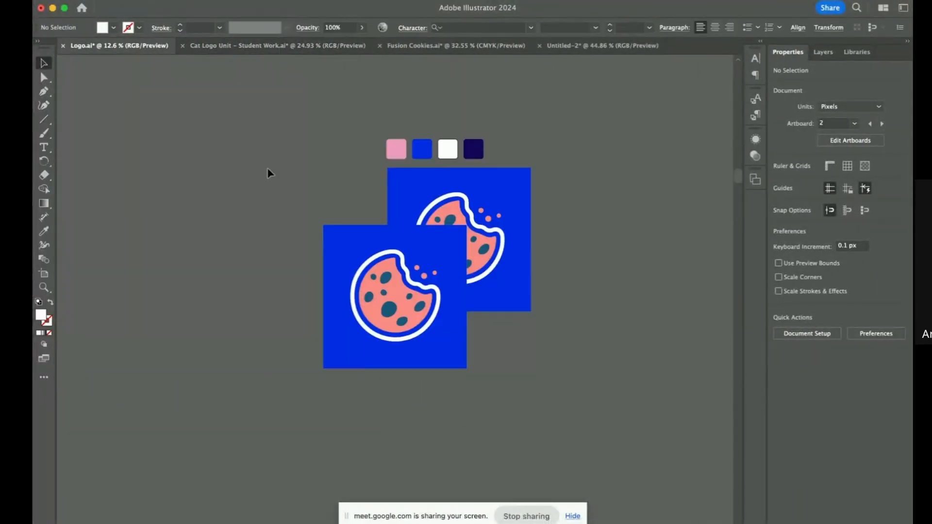
{"action": "scroll", "coordinate": [365, 302], "scroll_direction": "down", "scroll_amount": 4}
{"action": "scroll", "coordinate": [365, 304], "scroll_direction": "down", "scroll_amount": 3}
{"action": "scroll", "coordinate": [365, 304], "scroll_direction": "down", "scroll_amount": 5}
{"action": "scroll", "coordinate": [364, 303], "scroll_direction": "up", "scroll_amount": 3}
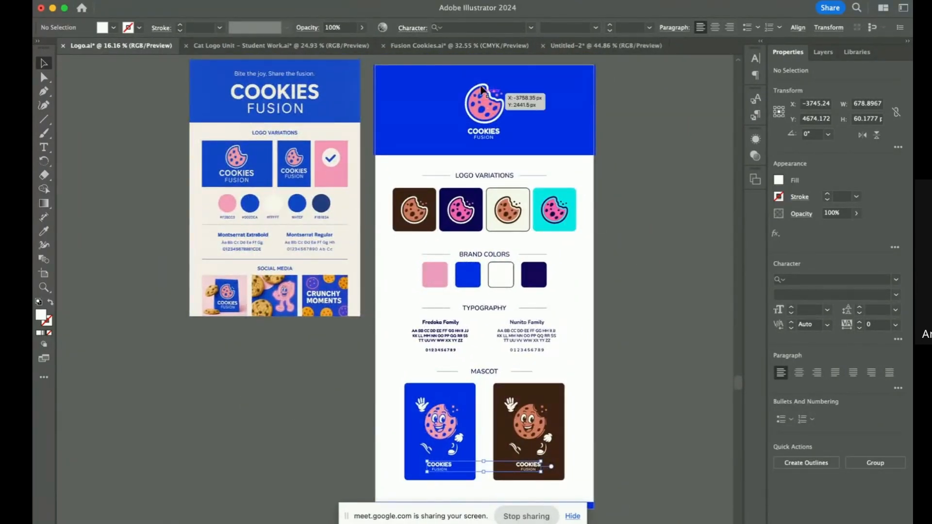
Examine the redrawn brand sheet's logo variations, brand colors, typography and mascot sections, and compare it with the AI-generated sheet
{"action": "scroll", "coordinate": [420, 179], "scroll_direction": "up", "scroll_amount": 3}
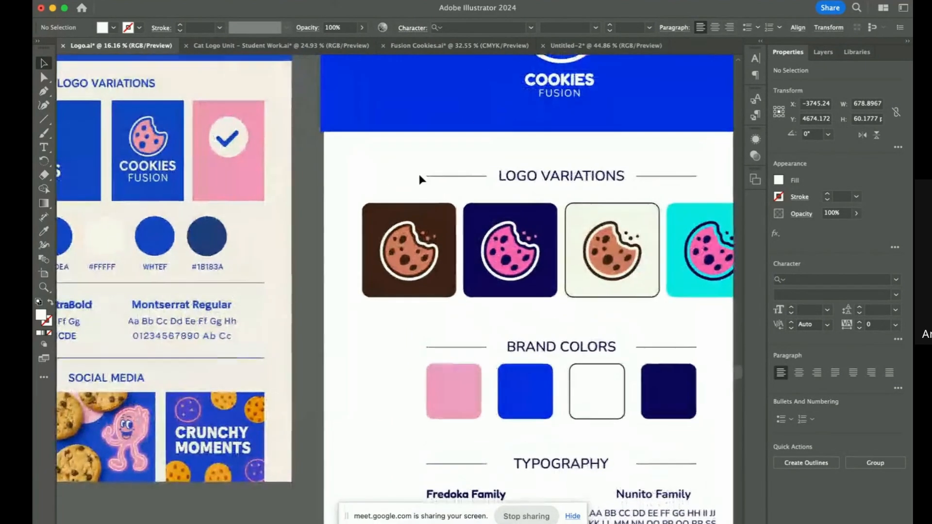
{"action": "scroll", "coordinate": [533, 233], "scroll_direction": "right", "scroll_amount": 3}
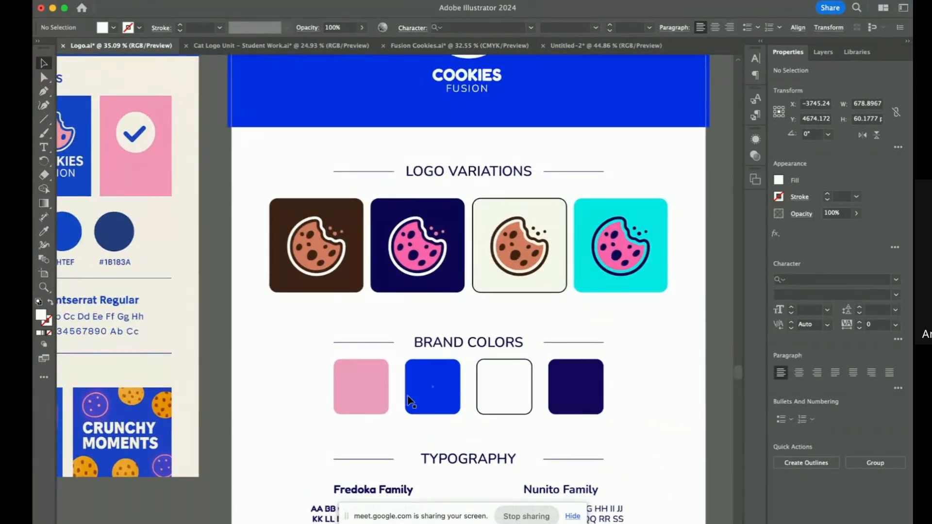
{"action": "scroll", "coordinate": [409, 400], "scroll_direction": "down", "scroll_amount": 5}
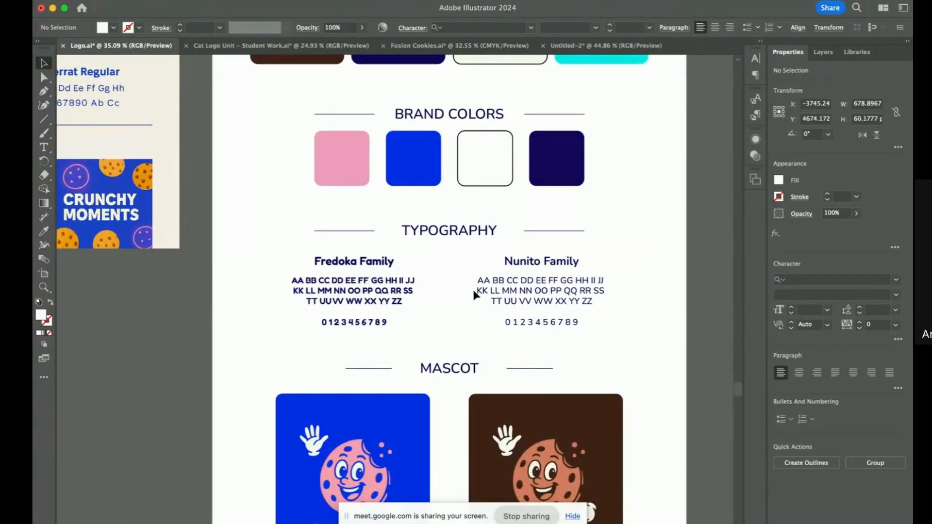
{"action": "scroll", "coordinate": [475, 295], "scroll_direction": "down", "scroll_amount": 3}
{"action": "scroll", "coordinate": [485, 364], "scroll_direction": "down", "scroll_amount": 2}
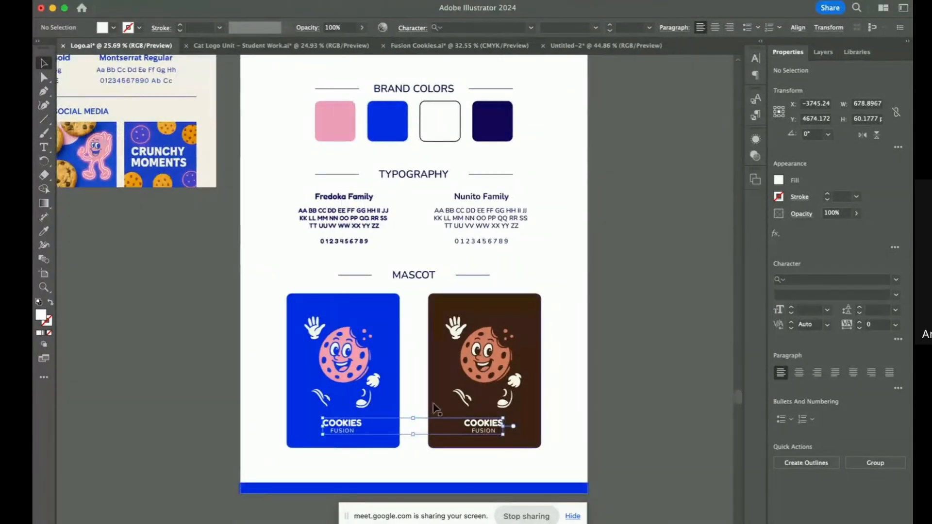
{"action": "scroll", "coordinate": [502, 385], "scroll_direction": "down", "scroll_amount": 3}
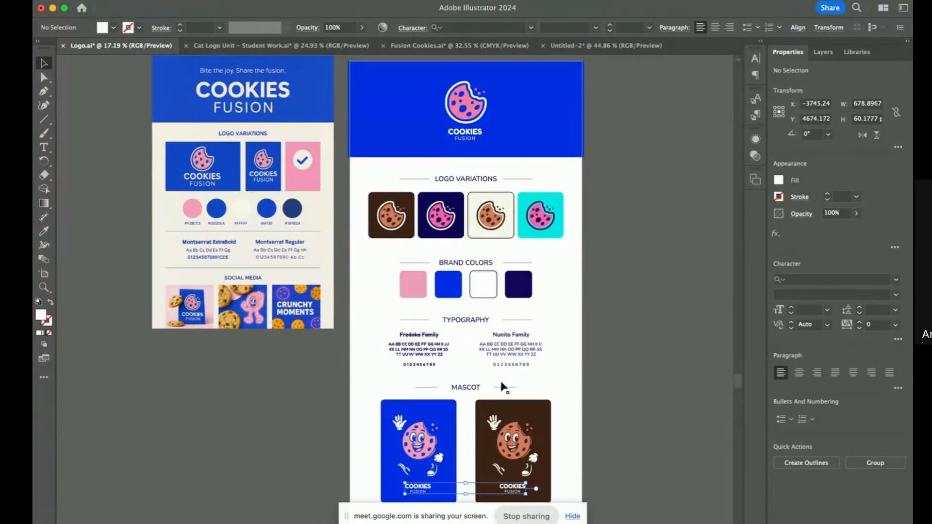
{"action": "scroll", "coordinate": [502, 387], "scroll_direction": "down", "scroll_amount": 2}
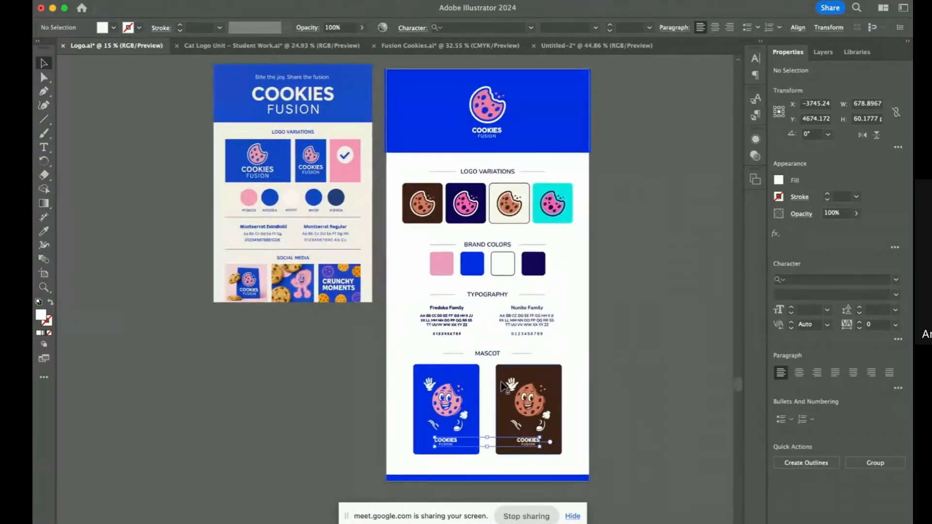
Move the AI-generated brand sheet image straight down about 32 px, aligning its top edge with the redrawn sheet, and deselect it
{"action": "left_click", "coordinate": [332, 233]}
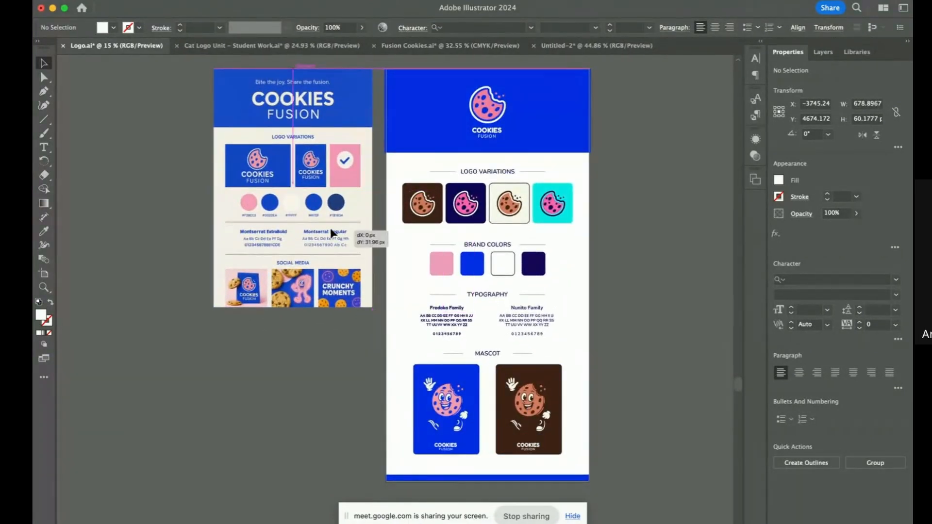
{"action": "scroll", "coordinate": [332, 233], "scroll_direction": "up", "scroll_amount": 3}
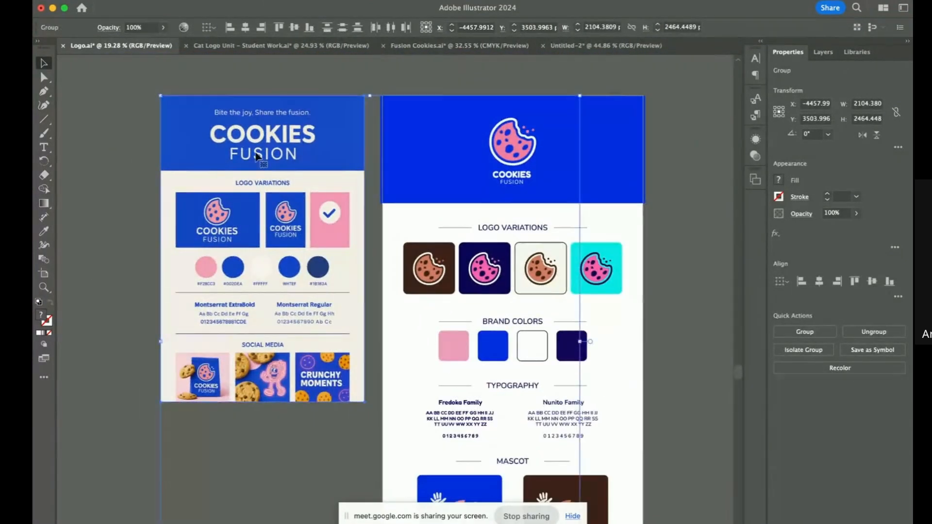
{"action": "left_click", "coordinate": [661, 235]}
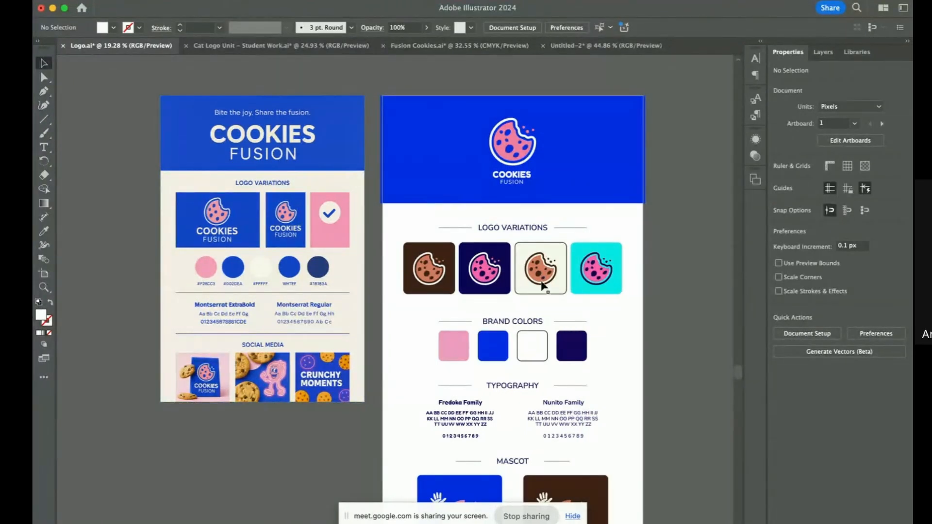
Move the AI-generated brand sheet image horizontally away from the redrawn sheet, to about X -6161, Y 3040 px
{"action": "scroll", "coordinate": [543, 286], "scroll_direction": "down", "scroll_amount": 3}
{"action": "scroll", "coordinate": [541, 283], "scroll_direction": "up", "scroll_amount": 3}
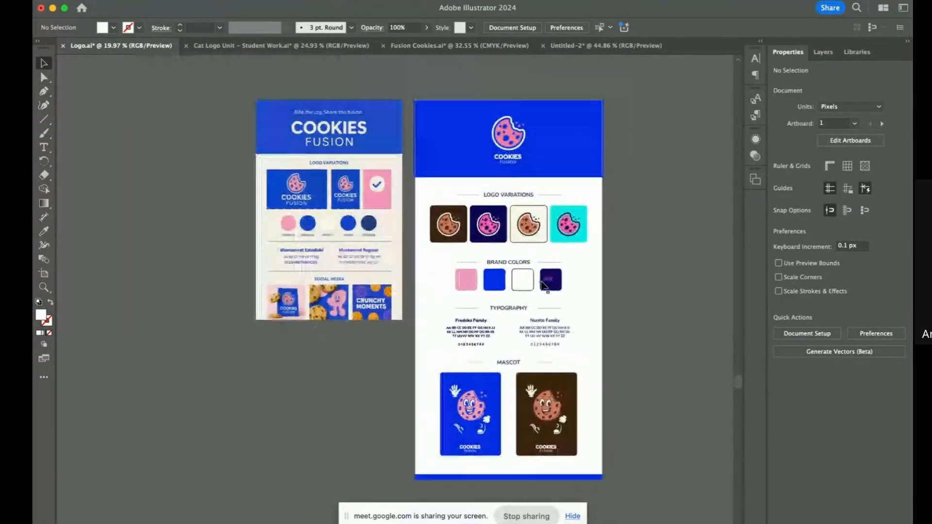
{"action": "left_click_drag", "start_coordinate": [333, 203], "coordinate": [166, 203]}
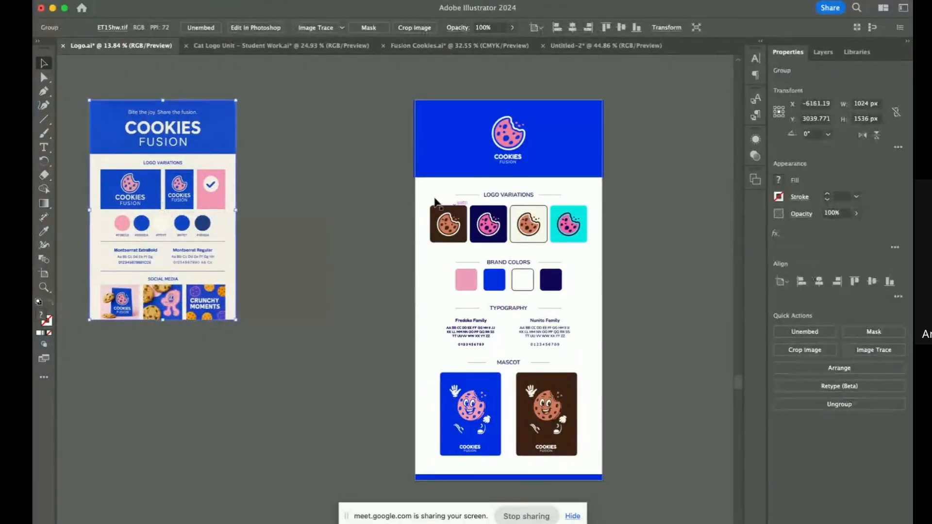
Review the redrawn Cookies Fusion brand sheet from header to mascots, and bring up the Fusion Cookies.ai packaging document
{"action": "scroll", "coordinate": [415, 190], "scroll_direction": "up", "scroll_amount": 3}
{"action": "scroll", "coordinate": [415, 191], "scroll_direction": "down", "scroll_amount": 3}
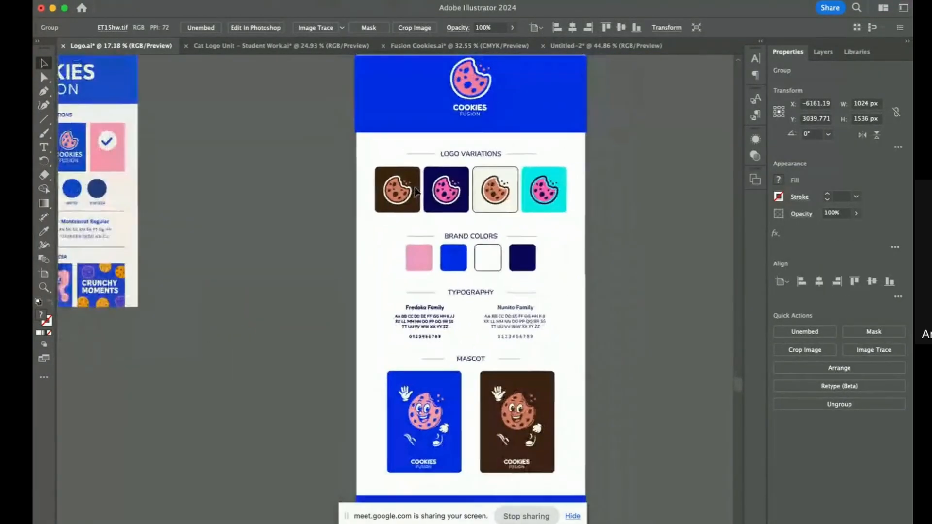
{"action": "scroll", "coordinate": [415, 191], "scroll_direction": "down", "scroll_amount": 2}
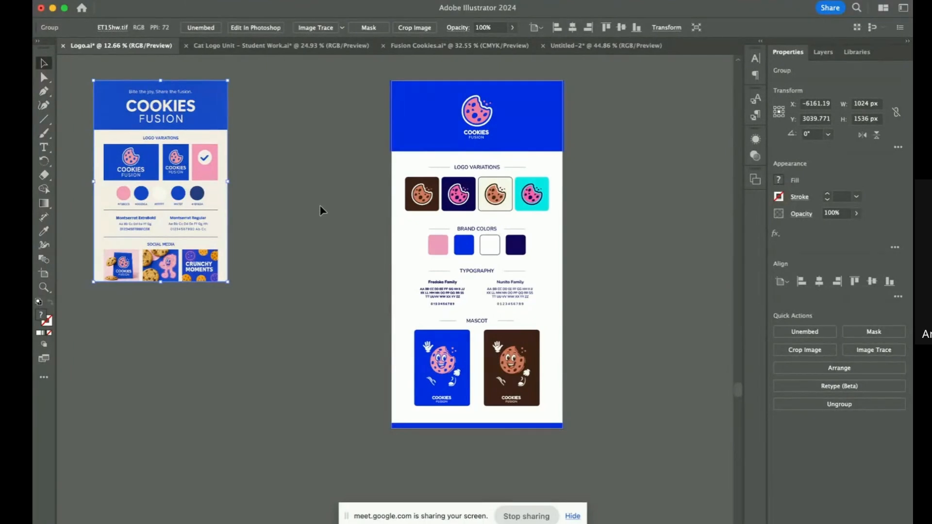
{"action": "scroll", "coordinate": [442, 245], "scroll_direction": "up", "scroll_amount": 4}
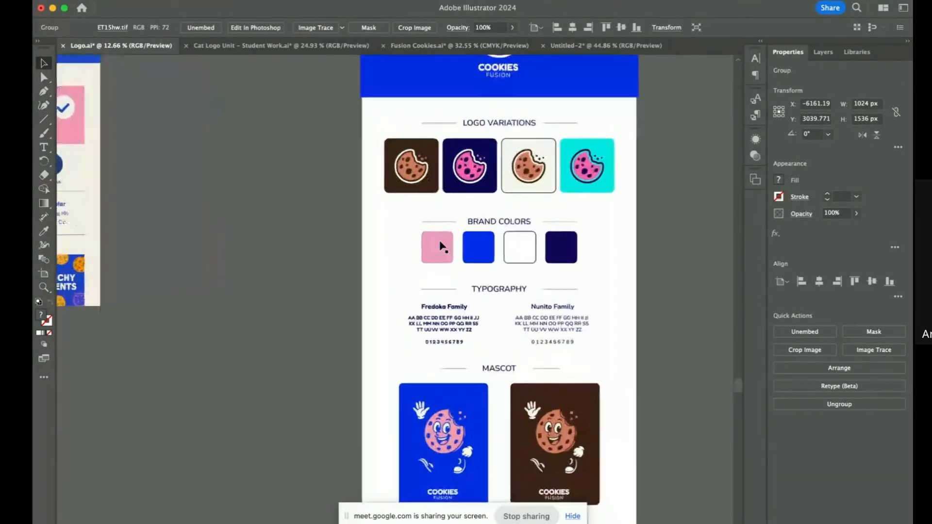
{"action": "scroll", "coordinate": [440, 243], "scroll_direction": "up", "scroll_amount": 1}
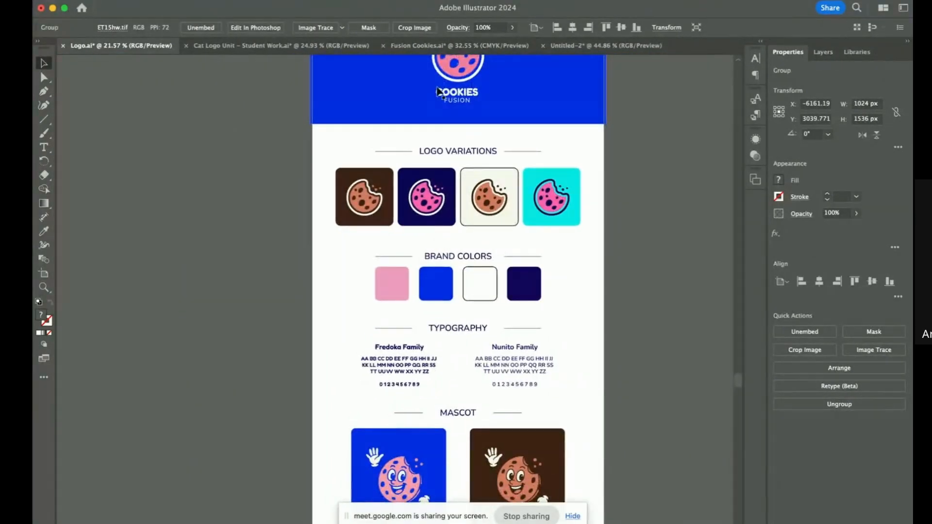
{"action": "left_click", "coordinate": [429, 46]}
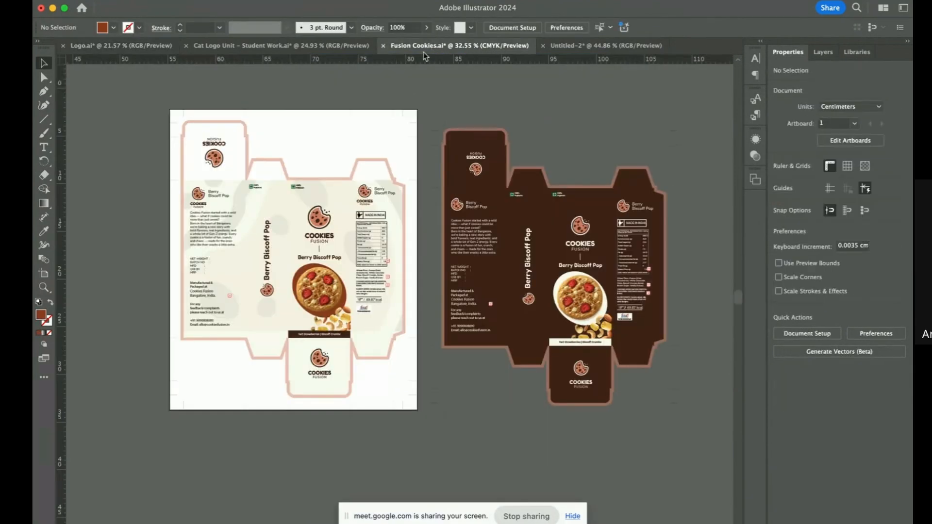
Examine the cream and dark brown Berry Biscoff Pop box dielines, comparing their front, side and back panels
{"action": "scroll", "coordinate": [374, 192], "scroll_direction": "up", "scroll_amount": 2}
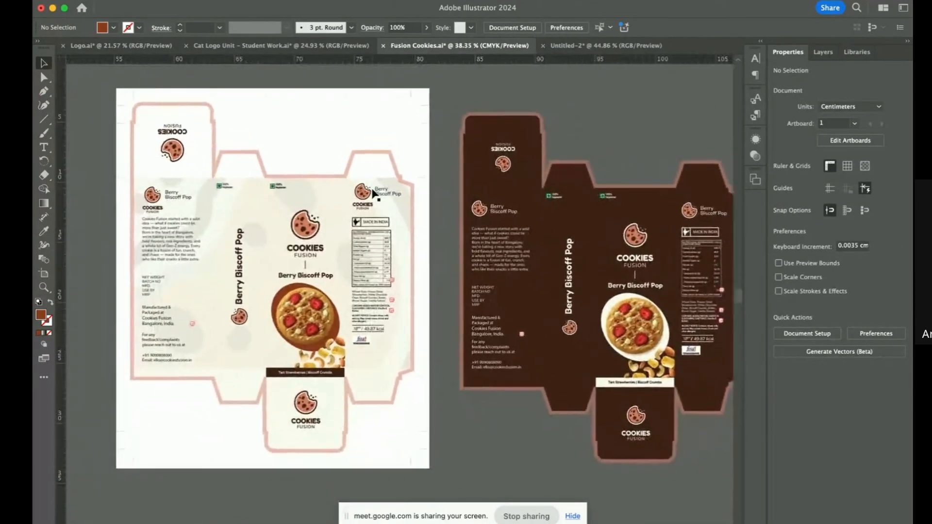
{"action": "scroll", "coordinate": [374, 192], "scroll_direction": "up", "scroll_amount": 4}
{"action": "scroll", "coordinate": [242, 341], "scroll_direction": "down", "scroll_amount": 3}
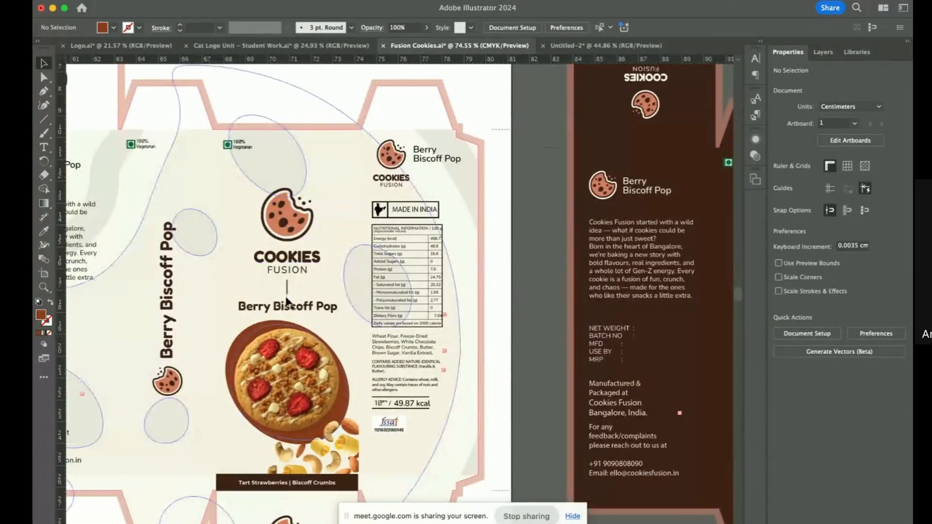
{"action": "scroll", "coordinate": [330, 334], "scroll_direction": "down", "scroll_amount": 2}
{"action": "scroll", "coordinate": [329, 333], "scroll_direction": "down", "scroll_amount": 3}
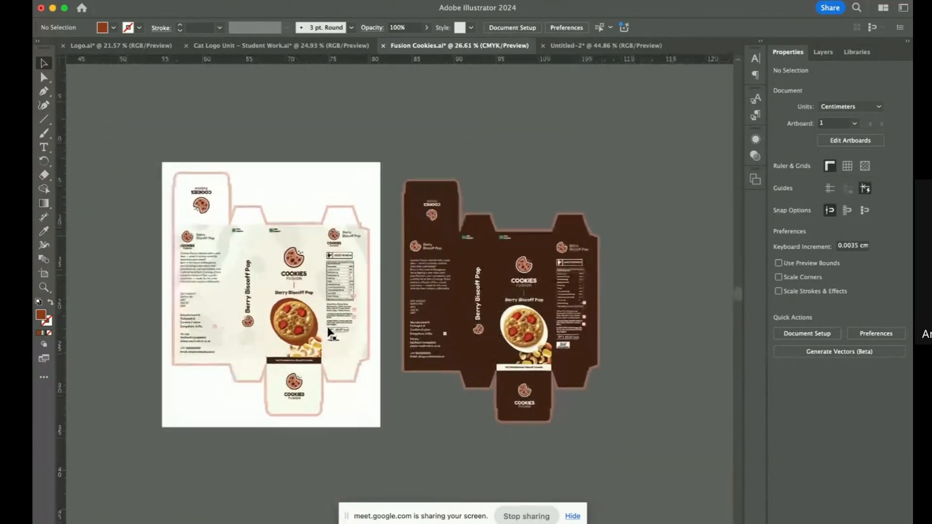
{"action": "scroll", "coordinate": [329, 333], "scroll_direction": "up", "scroll_amount": 2}
{"action": "scroll", "coordinate": [328, 332], "scroll_direction": "down", "scroll_amount": 1}
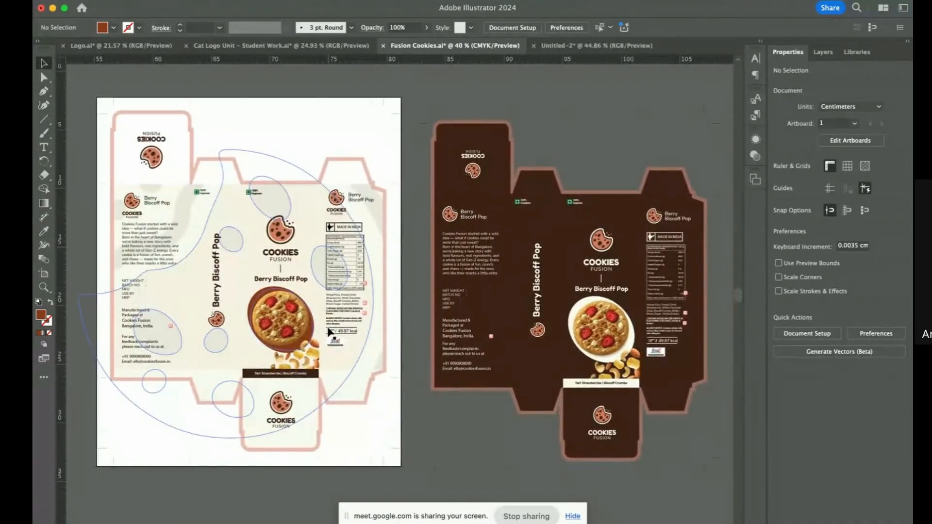
Switch to ChatGPT, close the brand sheet image, and open the generated blue-and-pink Cookies Fusion package design from the Logo Design Request chat
{"action": "key", "text": "ctrl+Right"}
{"action": "scroll", "coordinate": [382, 122], "scroll_direction": "down", "scroll_amount": 3}
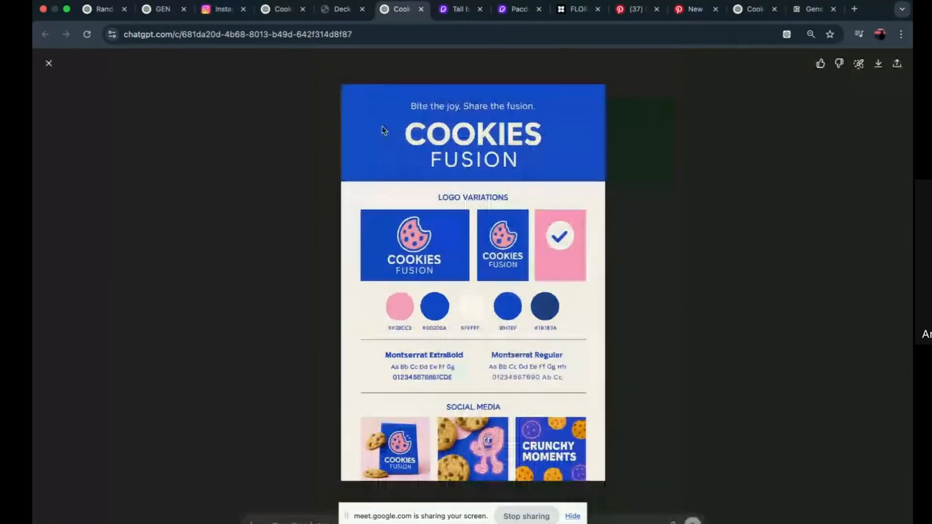
{"action": "left_click", "coordinate": [53, 63]}
{"action": "scroll", "coordinate": [365, 265], "scroll_direction": "down", "scroll_amount": 10}
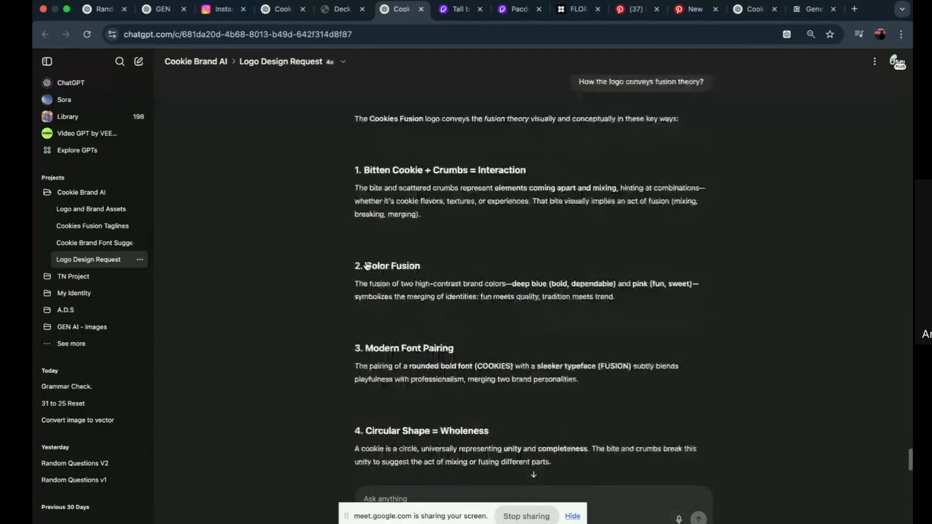
{"action": "scroll", "coordinate": [366, 265], "scroll_direction": "up", "scroll_amount": 15}
{"action": "scroll", "coordinate": [366, 264], "scroll_direction": "down", "scroll_amount": 10}
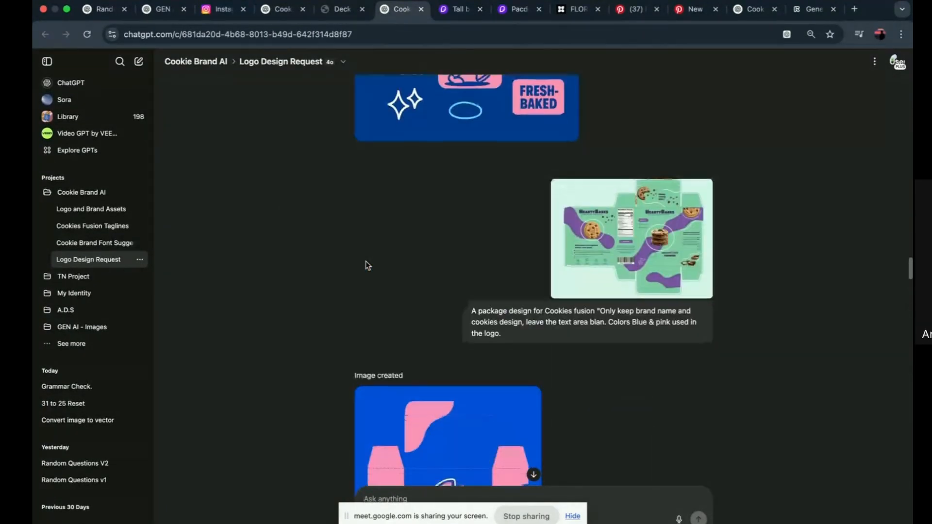
{"action": "left_click", "coordinate": [366, 265]}
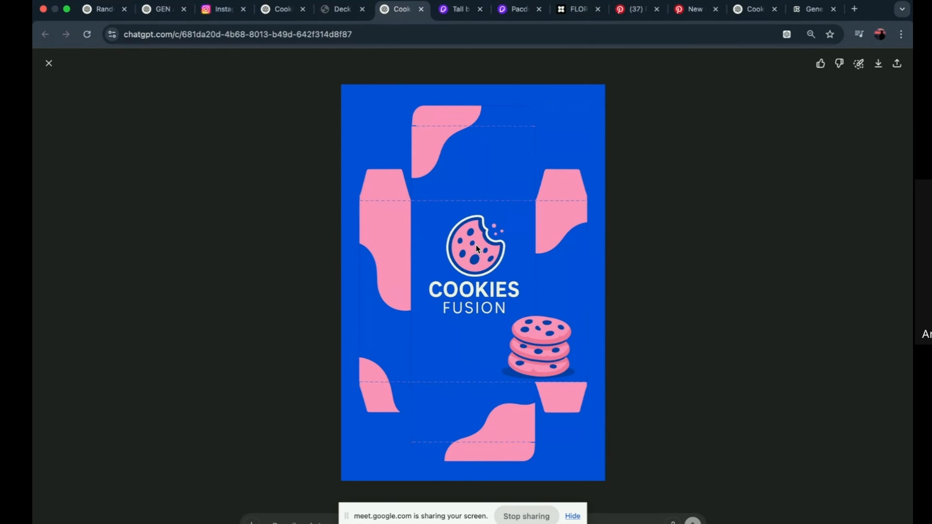
Return to Illustrator and examine the dark brown dieline's back-panel text, manufacturer details and nutrition panel against the cream version
{"action": "key", "text": "super+Tab"}
{"action": "scroll", "coordinate": [411, 220], "scroll_direction": "down", "scroll_amount": 3}
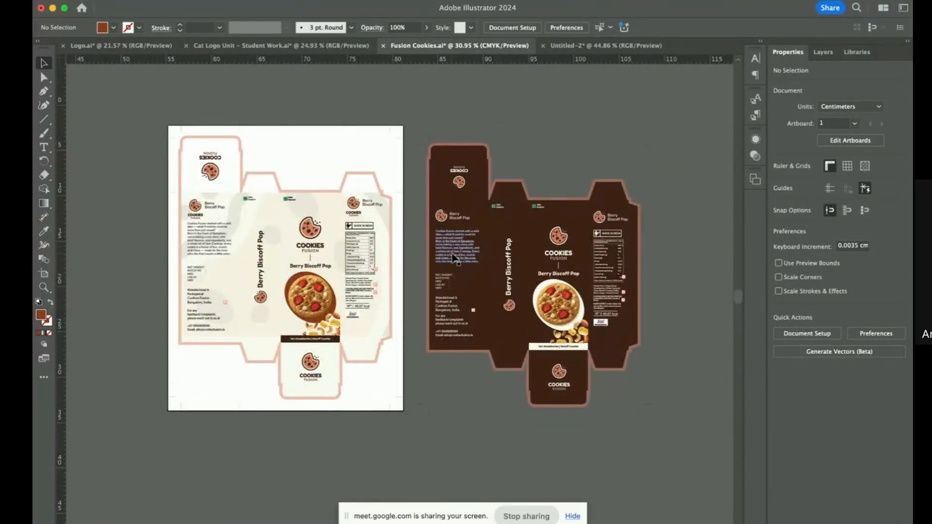
{"action": "scroll", "coordinate": [449, 306], "scroll_direction": "up", "scroll_amount": 8}
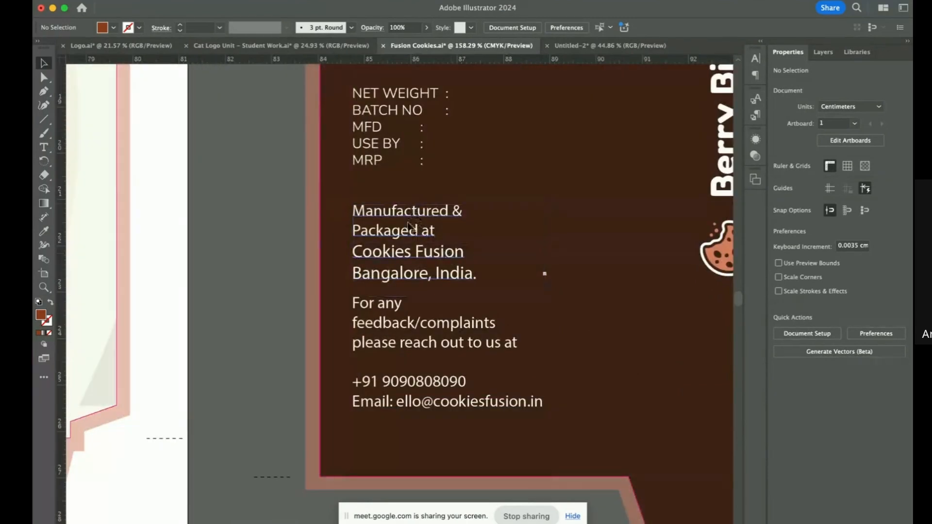
{"action": "scroll", "coordinate": [402, 360], "scroll_direction": "down", "scroll_amount": 6}
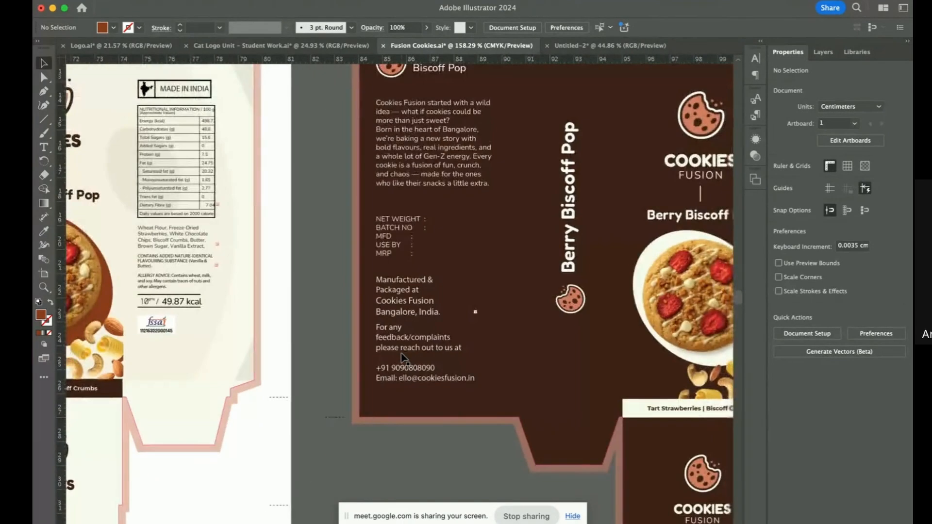
{"action": "scroll", "coordinate": [557, 293], "scroll_direction": "up", "scroll_amount": 4}
{"action": "scroll", "coordinate": [557, 294], "scroll_direction": "down", "scroll_amount": 5}
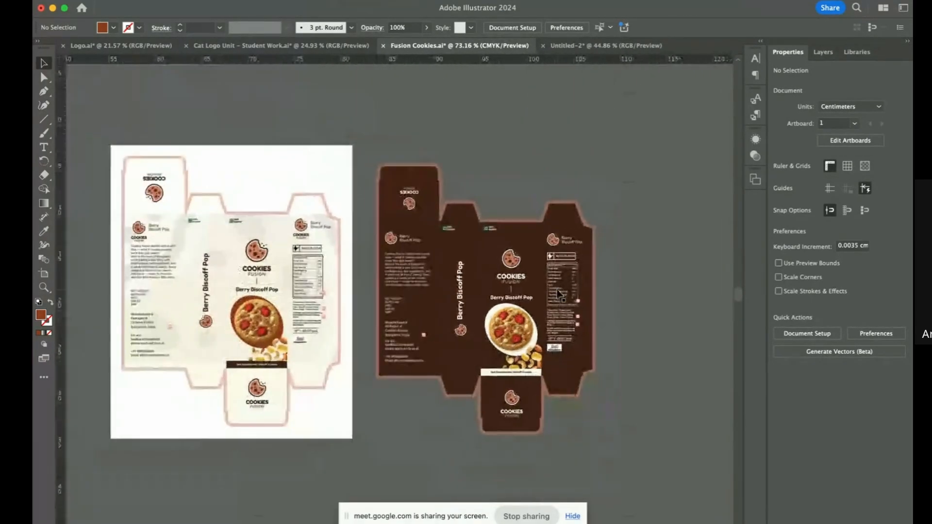
{"action": "scroll", "coordinate": [557, 294], "scroll_direction": "up", "scroll_amount": 3}
{"action": "scroll", "coordinate": [557, 294], "scroll_direction": "down", "scroll_amount": 1}
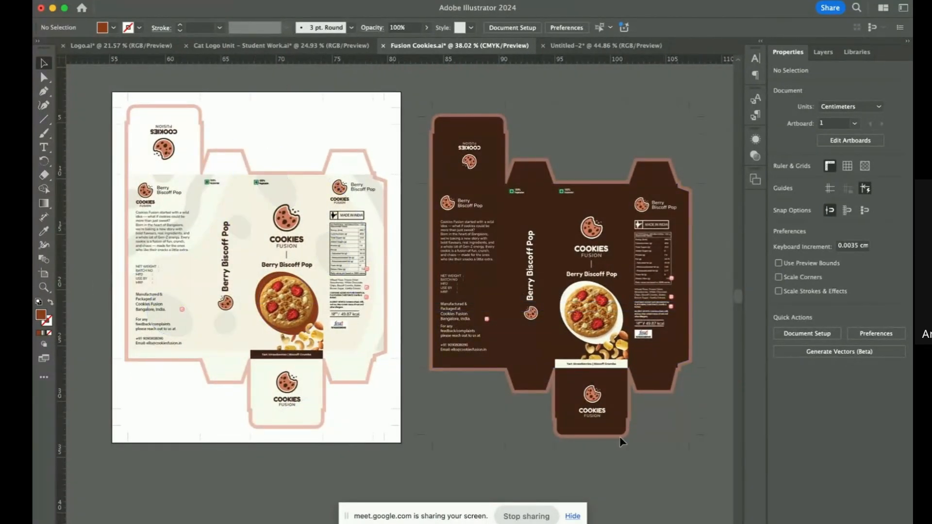
Switch to the Pacdora tall box mockup, view its artwork on the dieline, and inspect the 3D box from several sides
{"action": "key", "text": "ctrl+Right"}
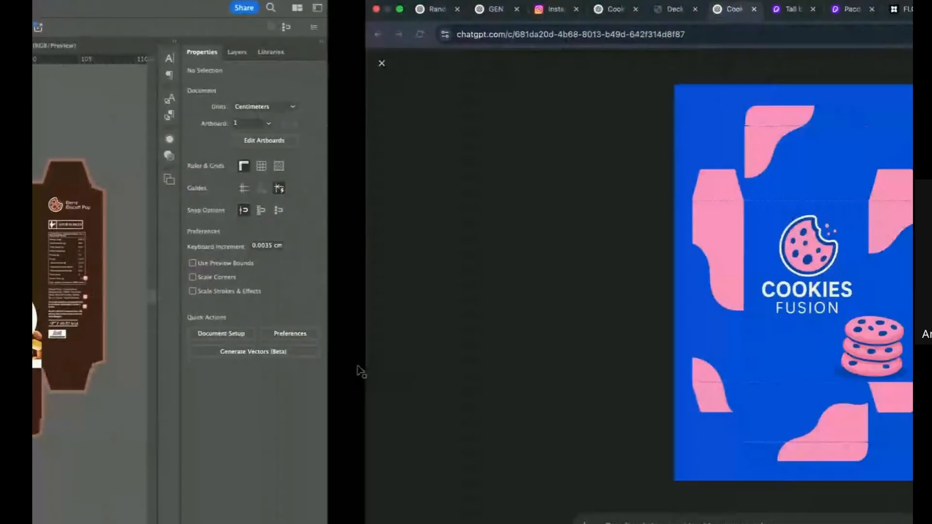
{"action": "left_click", "coordinate": [464, 12]}
{"action": "left_click_drag", "start_coordinate": [384, 266], "coordinate": [354, 217]}
{"action": "left_click", "coordinate": [189, 194]}
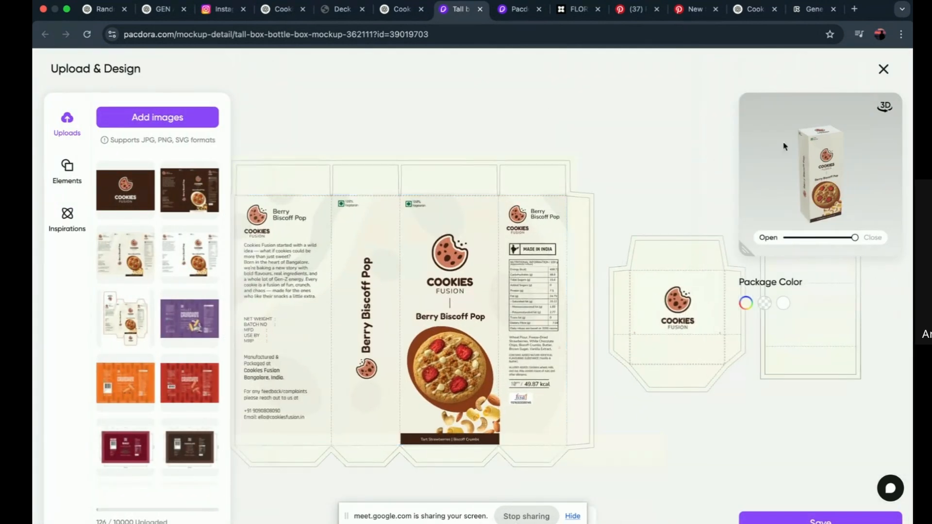
{"action": "left_click", "coordinate": [884, 68]}
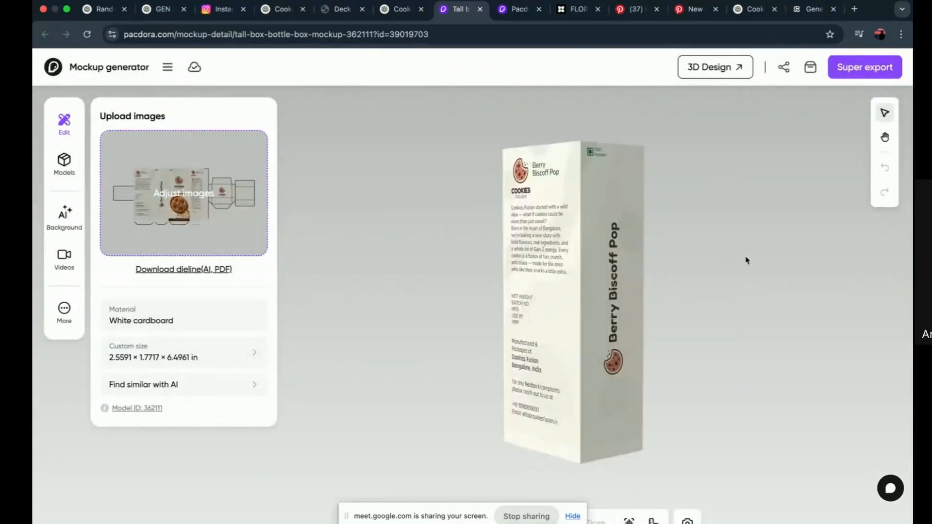
{"action": "left_click_drag", "start_coordinate": [743, 251], "coordinate": [405, 247]}
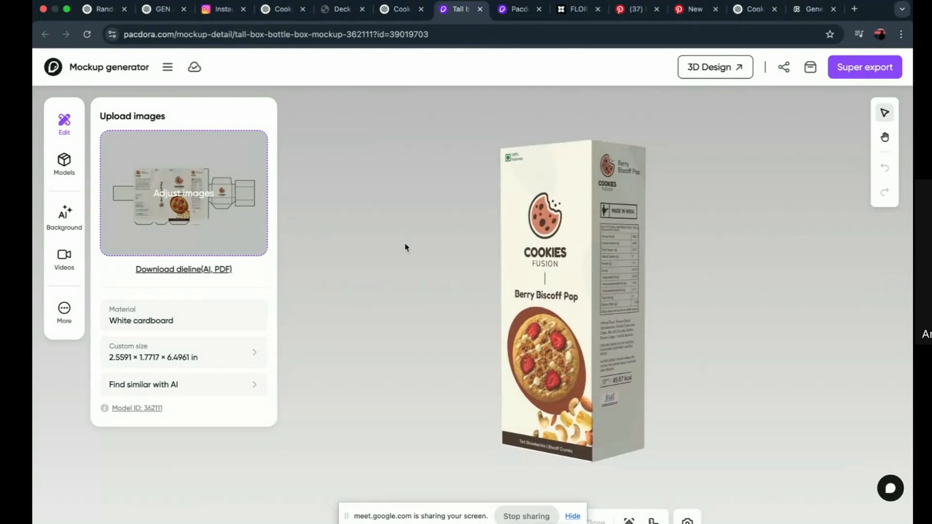
Browse the mockup's basic video animations, including the Entrance, Emphasis, Folder and Rotation presets
{"action": "left_click", "coordinate": [77, 270]}
{"action": "scroll", "coordinate": [194, 364], "scroll_direction": "down", "scroll_amount": 8}
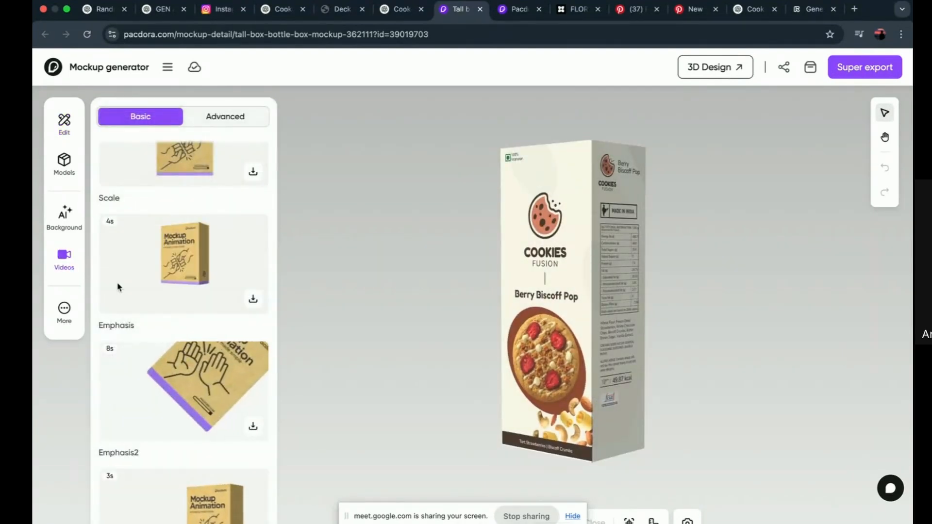
{"action": "scroll", "coordinate": [222, 412], "scroll_direction": "down", "scroll_amount": 3}
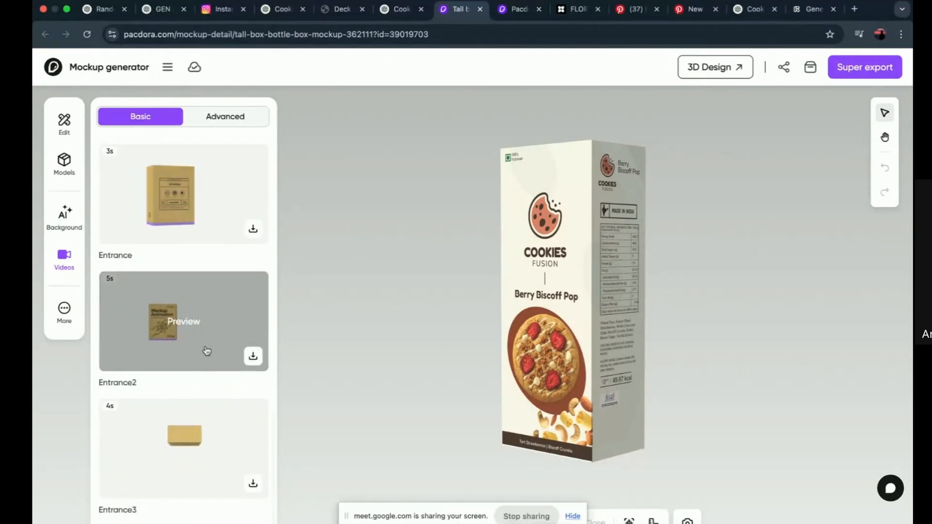
{"action": "left_click", "coordinate": [202, 155]}
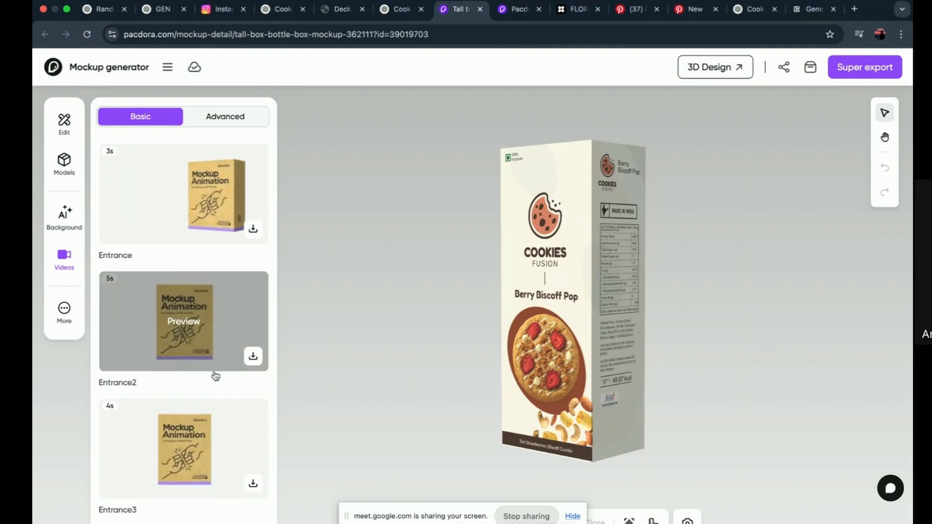
{"action": "scroll", "coordinate": [195, 427], "scroll_direction": "down", "scroll_amount": 15}
{"action": "scroll", "coordinate": [189, 452], "scroll_direction": "down", "scroll_amount": 5}
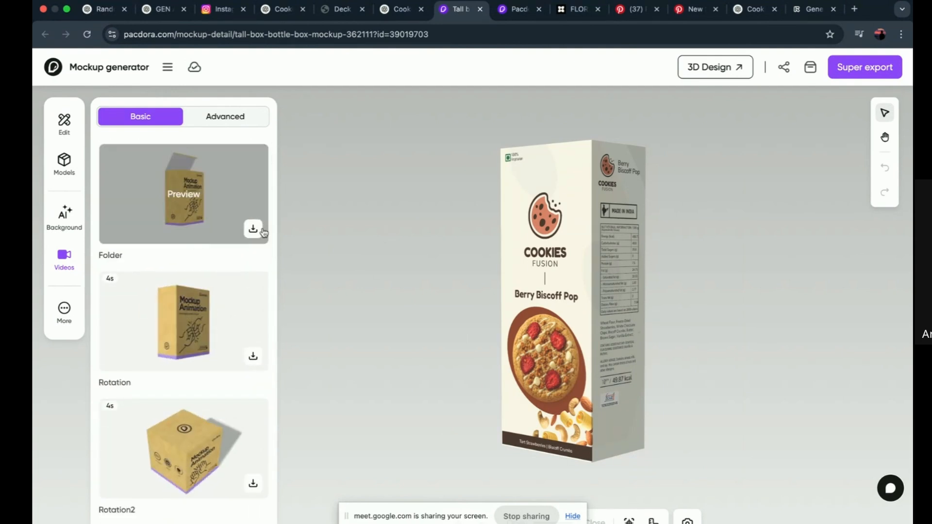
Open the Pacdora 3D modeling project of the Berry Biscoff Pop box and apply the basic scene with a single tilted box
{"action": "left_click", "coordinate": [524, 10]}
{"action": "left_click_drag", "start_coordinate": [491, 259], "coordinate": [542, 254]}
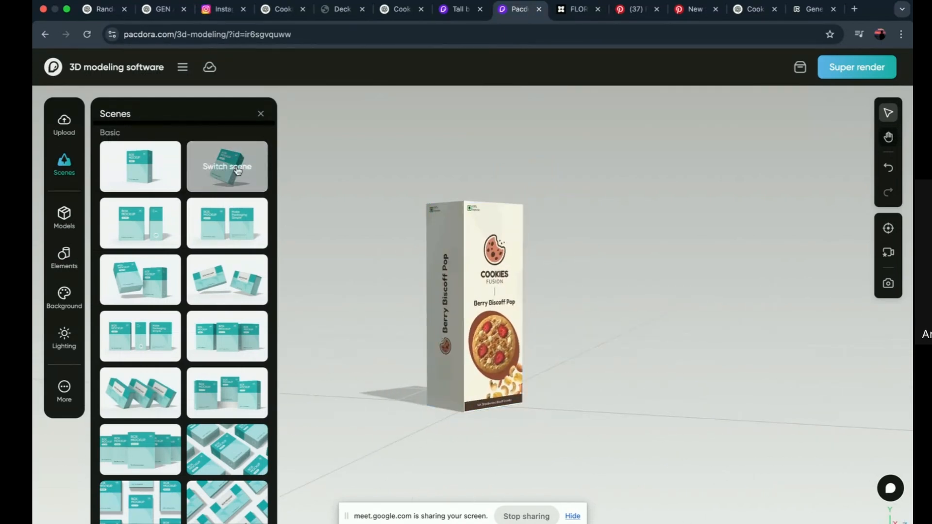
{"action": "left_click", "coordinate": [238, 169]}
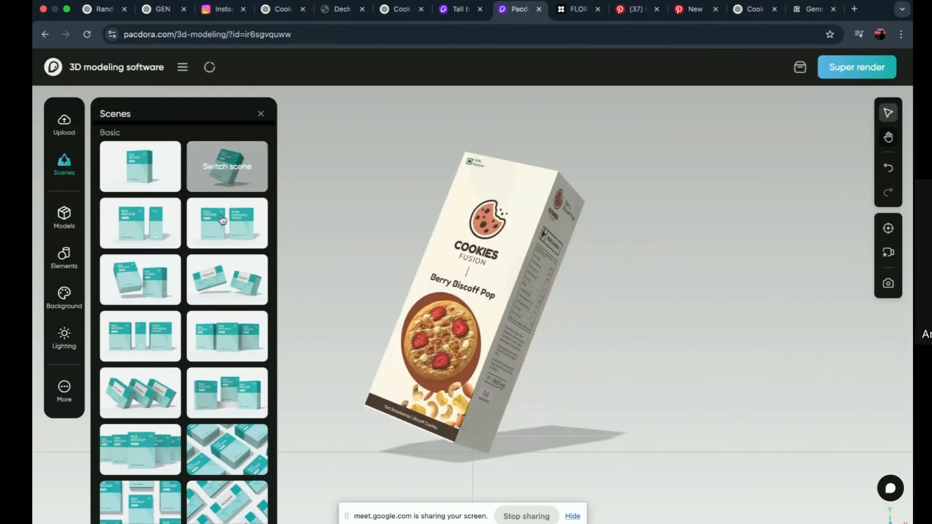
Try the advanced scene with a rock and driftwood branch, view the box from several angles, and reapply the scene
{"action": "scroll", "coordinate": [222, 220], "scroll_direction": "down", "scroll_amount": 10}
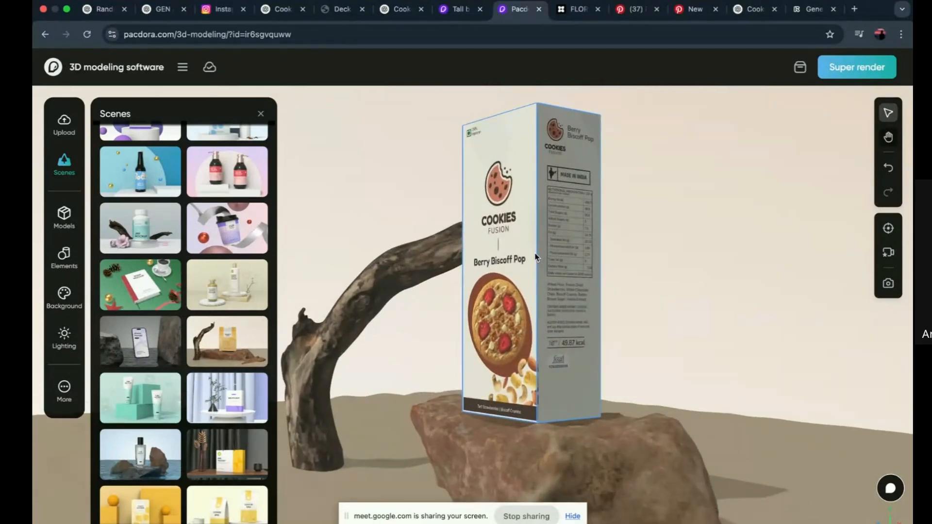
{"action": "left_click_drag", "start_coordinate": [535, 258], "coordinate": [615, 260]}
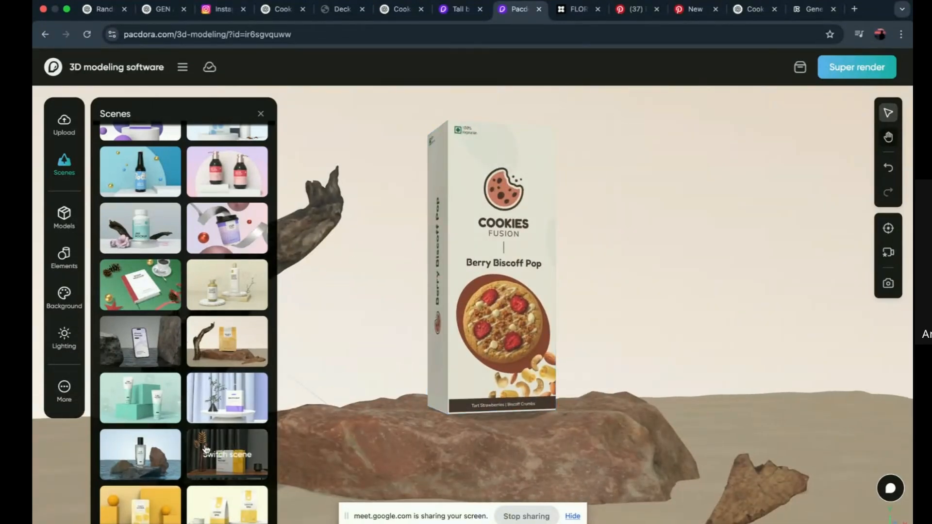
{"action": "left_click_drag", "start_coordinate": [228, 338], "coordinate": [227, 341]}
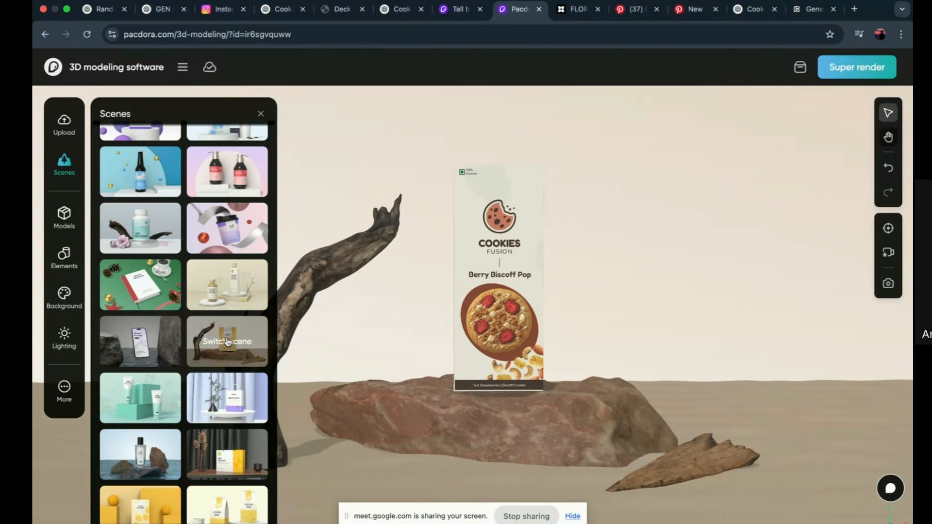
Try the advanced scene with weathered logs under a cloudy blue sky and inspect the box from an angle
{"action": "scroll", "coordinate": [146, 174], "scroll_direction": "up", "scroll_amount": 2}
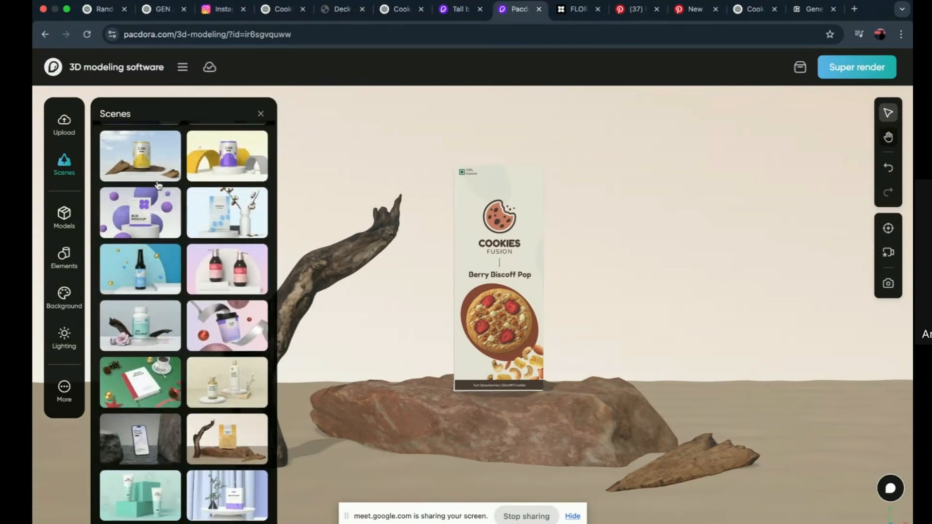
{"action": "left_click_drag", "start_coordinate": [153, 172], "coordinate": [151, 165]}
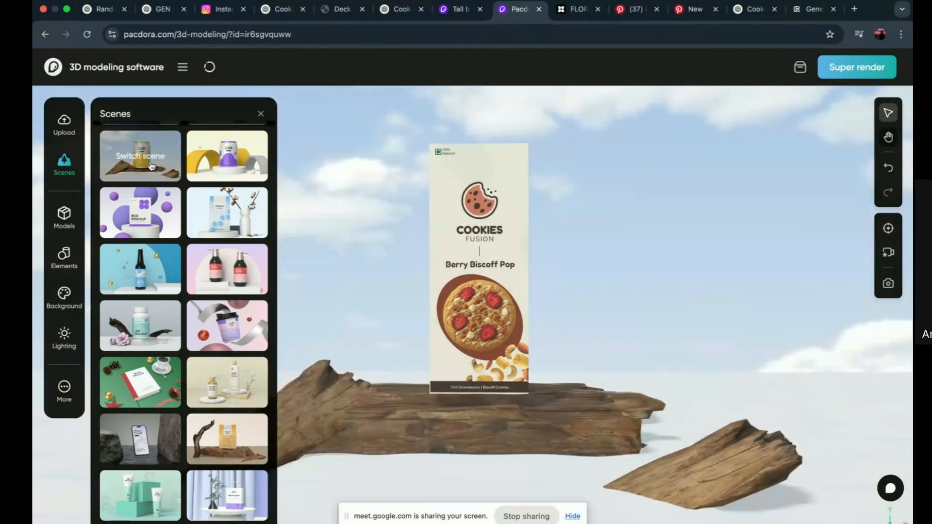
{"action": "left_click_drag", "start_coordinate": [482, 294], "coordinate": [390, 299]}
Apply the advanced scene with wooden blocks, white flowers and an orange physalis, and turn the view to show the box's side
{"action": "scroll", "coordinate": [204, 267], "scroll_direction": "up", "scroll_amount": 3}
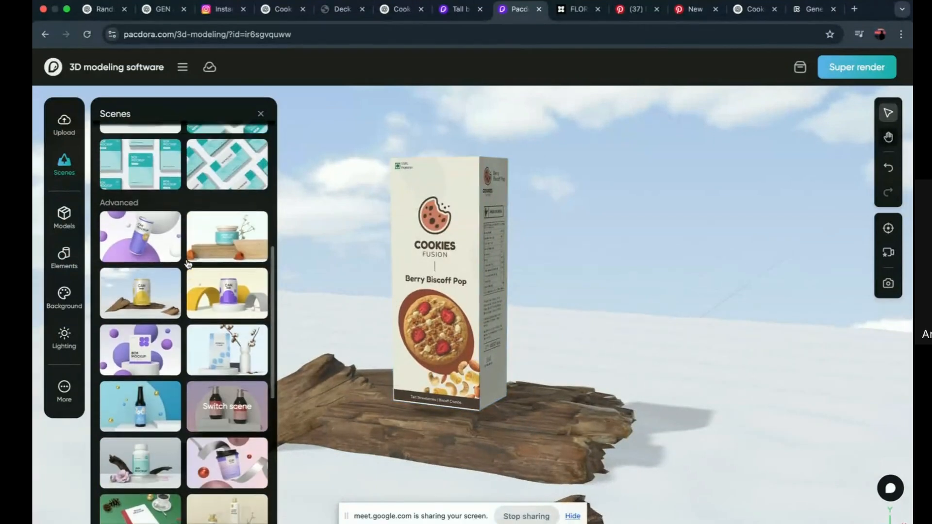
{"action": "left_click", "coordinate": [230, 271]}
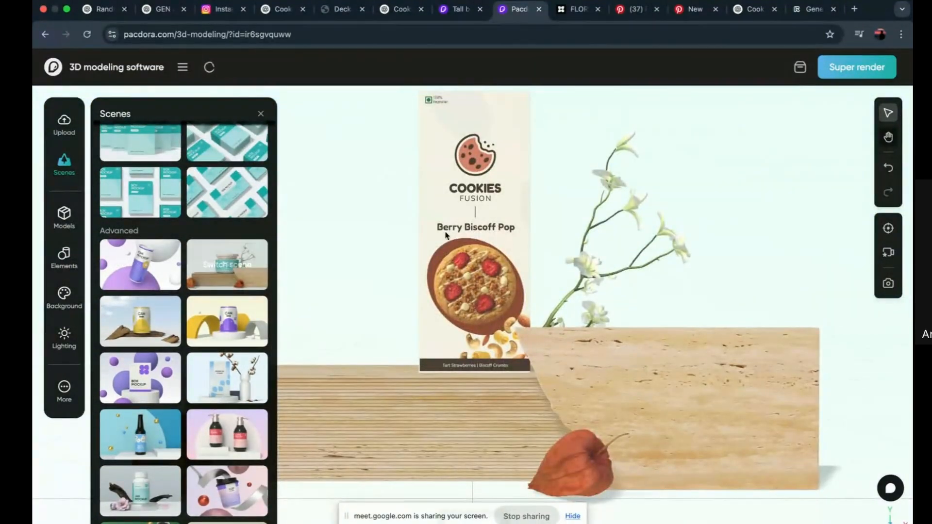
{"action": "left_click_drag", "start_coordinate": [446, 233], "coordinate": [487, 189]}
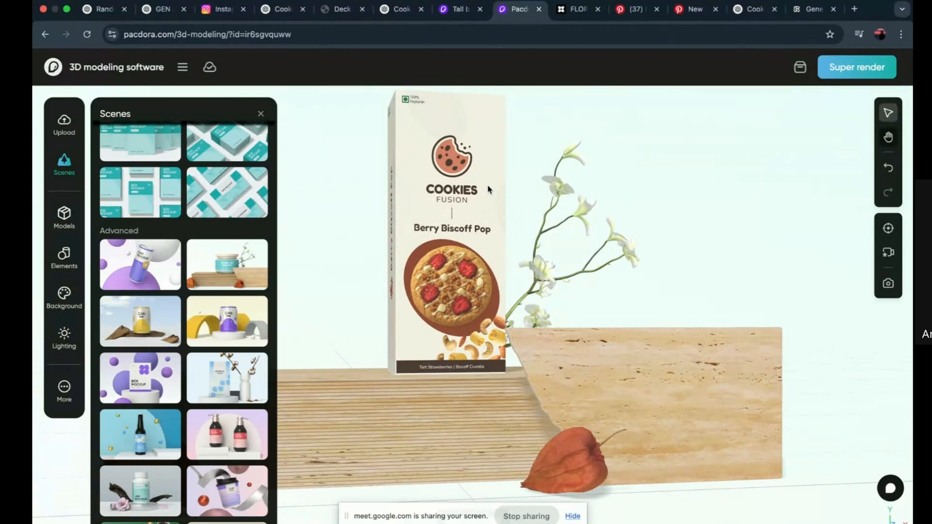
Return to Illustrator and review the flat cream and dark brown packaging artwork against the 3D mockup
{"action": "key", "text": "ctrl+Left"}
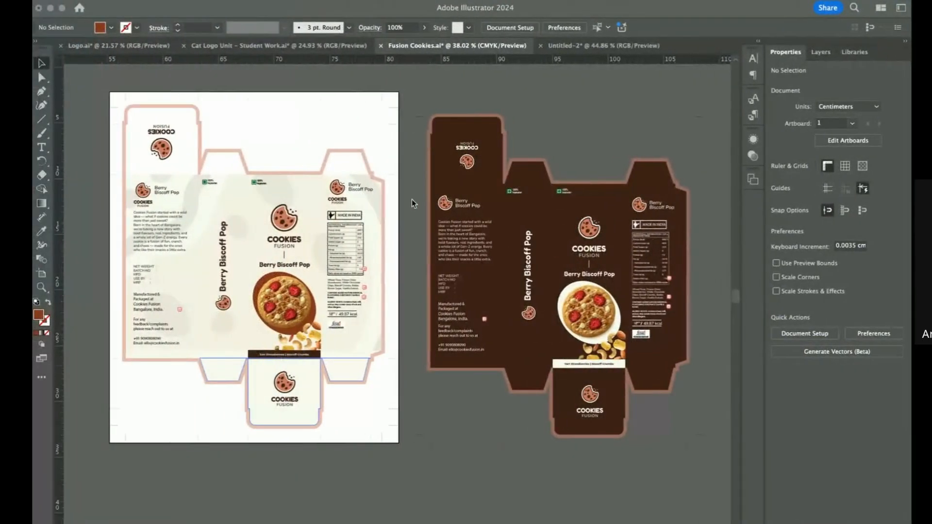
{"action": "scroll", "coordinate": [461, 224], "scroll_direction": "up", "scroll_amount": 5}
{"action": "scroll", "coordinate": [462, 225], "scroll_direction": "down", "scroll_amount": 5}
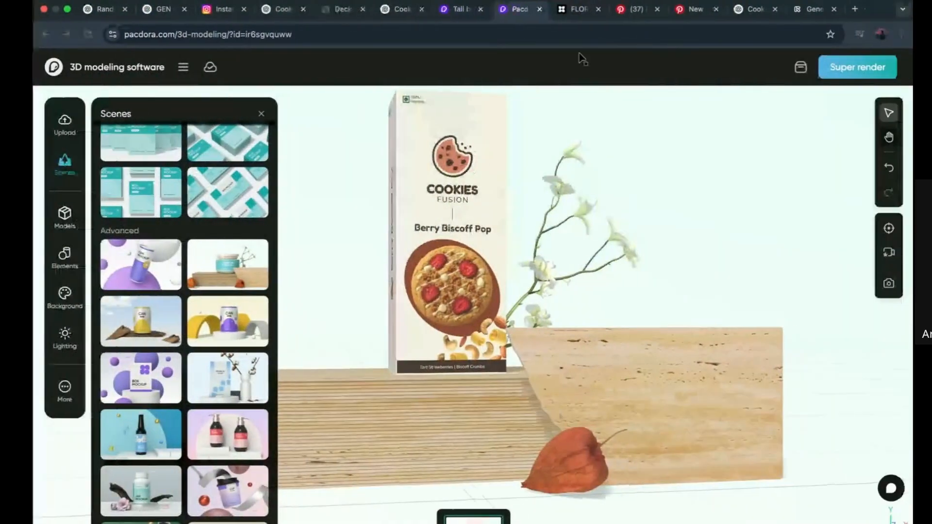
Switch to the Fusion Cookies project in Flora and delete the image block that places the logo on the croissant package
{"action": "left_click", "coordinate": [576, 15]}
{"action": "scroll", "coordinate": [430, 286], "scroll_direction": "down", "scroll_amount": 1}
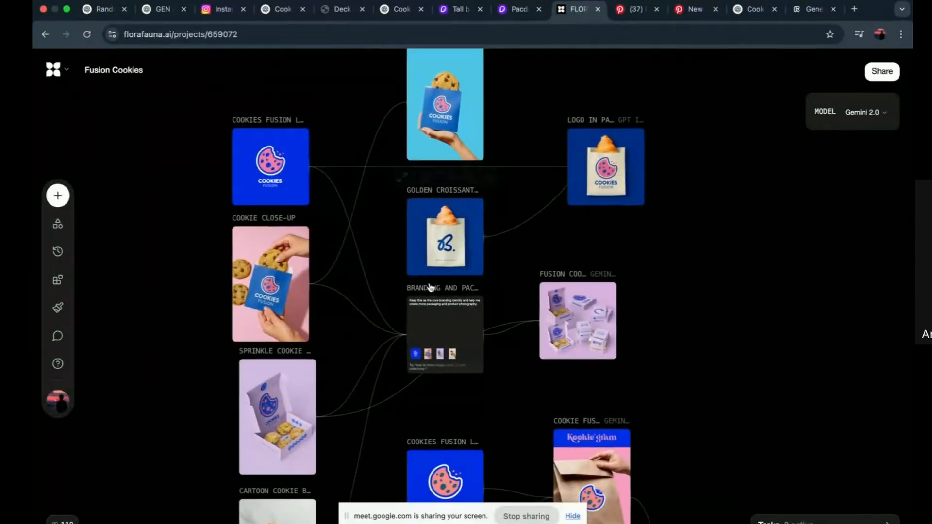
{"action": "scroll", "coordinate": [413, 243], "scroll_direction": "up", "scroll_amount": 1}
{"action": "scroll", "coordinate": [333, 304], "scroll_direction": "up", "scroll_amount": 5}
{"action": "scroll", "coordinate": [334, 304], "scroll_direction": "down", "scroll_amount": 3}
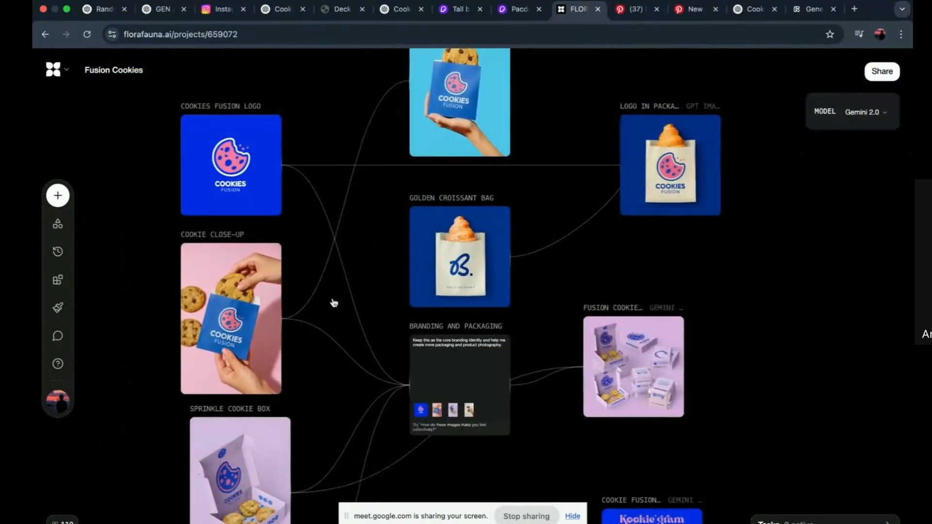
{"action": "scroll", "coordinate": [607, 242], "scroll_direction": "up", "scroll_amount": 2}
{"action": "scroll", "coordinate": [607, 241], "scroll_direction": "right", "scroll_amount": 2}
{"action": "scroll", "coordinate": [607, 241], "scroll_direction": "down", "scroll_amount": 1}
{"action": "scroll", "coordinate": [607, 241], "scroll_direction": "right", "scroll_amount": 2}
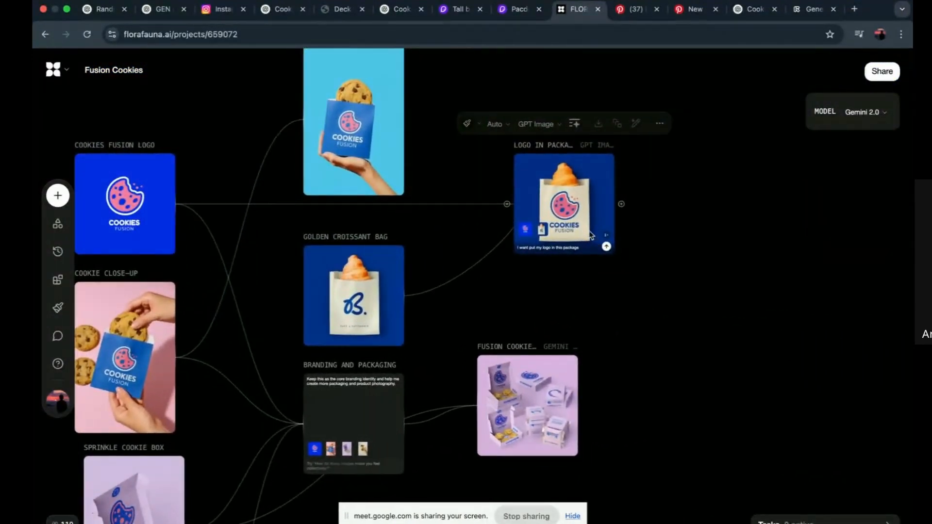
{"action": "left_click", "coordinate": [591, 236]}
{"action": "key", "text": "BackSpace"}
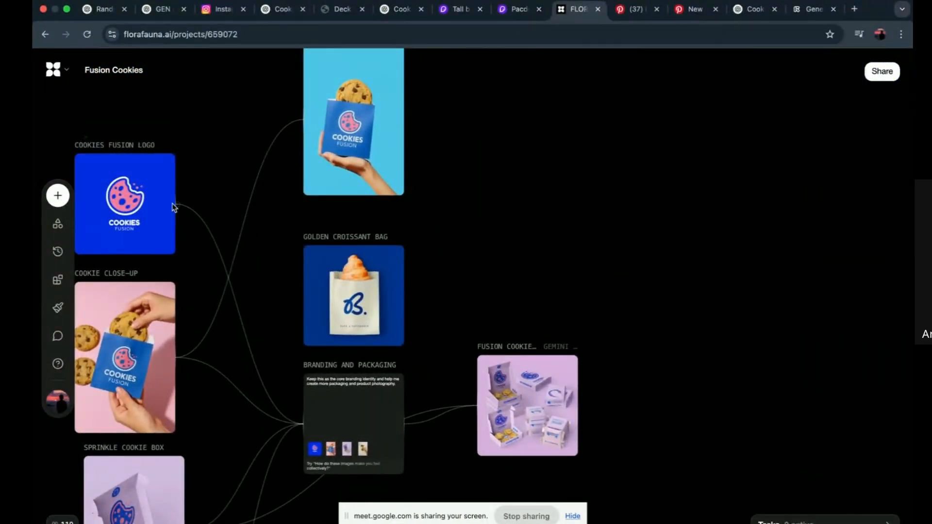
Create an image block from the Cookies Fusion logo and Golden Croissant Bag, and generate it with GPT Image from "Put this logo in this package"
{"action": "left_click_drag", "start_coordinate": [176, 203], "coordinate": [582, 222]}
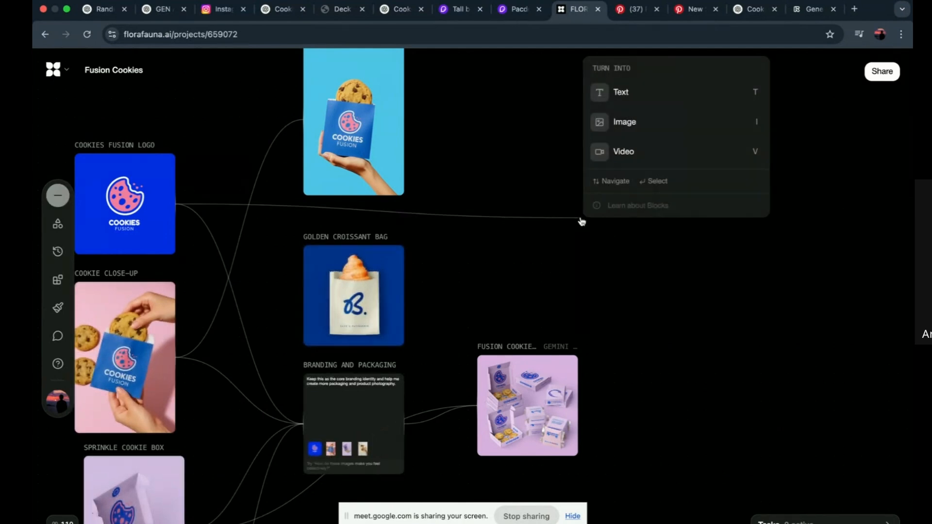
{"action": "left_click", "coordinate": [624, 121]}
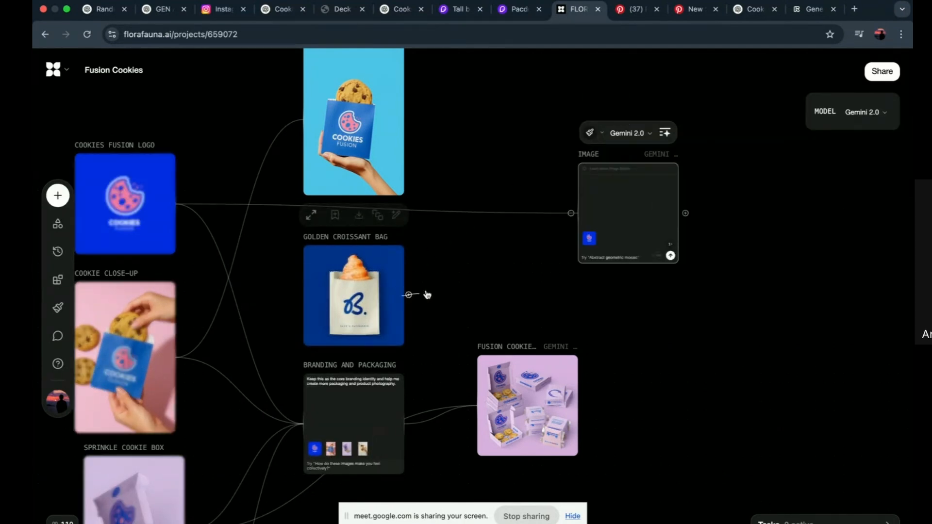
{"action": "left_click_drag", "start_coordinate": [427, 294], "coordinate": [576, 212]}
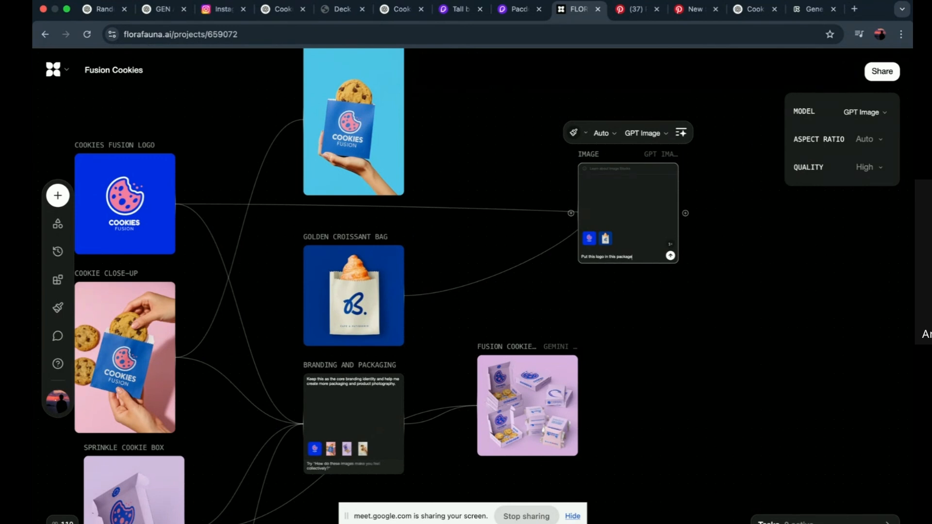
{"action": "key", "text": "Return"}
Switch to Google Meet, admit all waiting participants, and return to the Flora project
{"action": "key", "text": "ctrl+Right"}
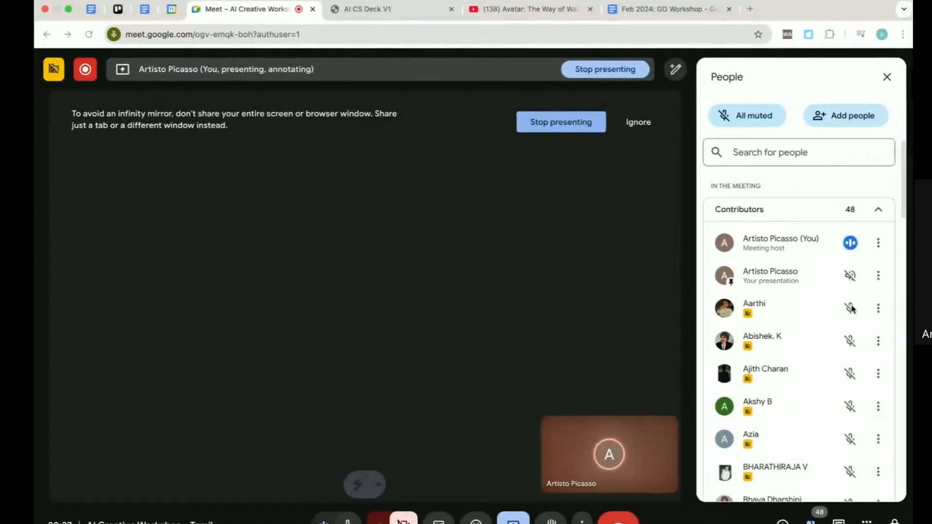
{"action": "left_click", "coordinate": [863, 236]}
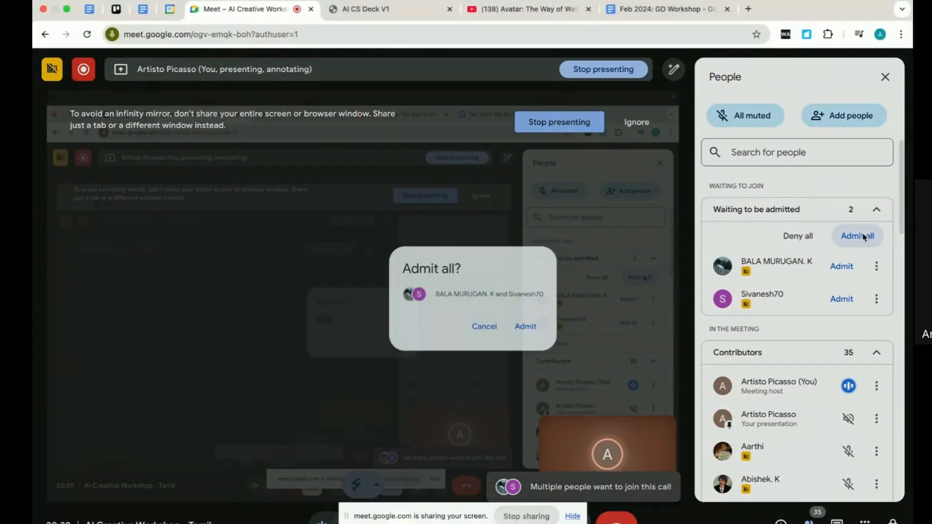
{"action": "left_click", "coordinate": [535, 328]}
{"action": "key", "text": "ctrl+Left"}
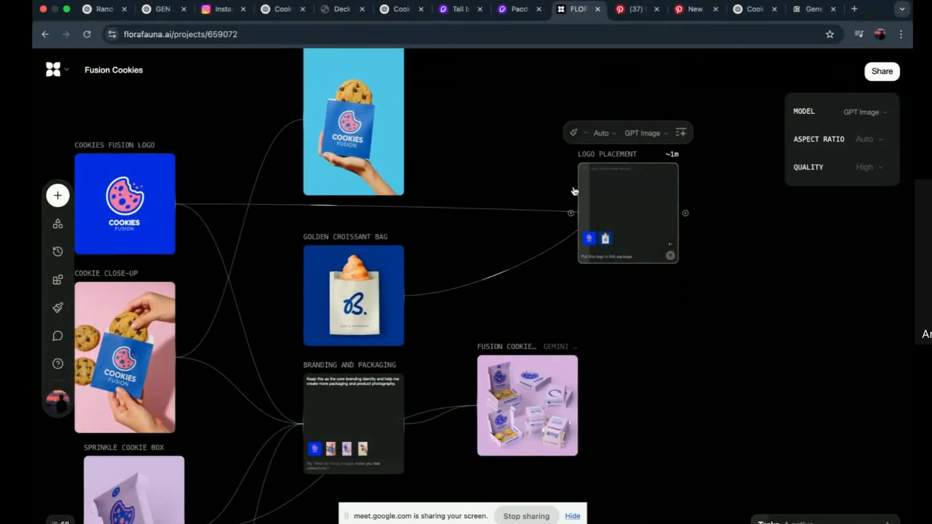
Align the Logo Placement block with the Cookies Fusion logo block and review the connected source images during generation
{"action": "left_click_drag", "start_coordinate": [610, 194], "coordinate": [574, 185]}
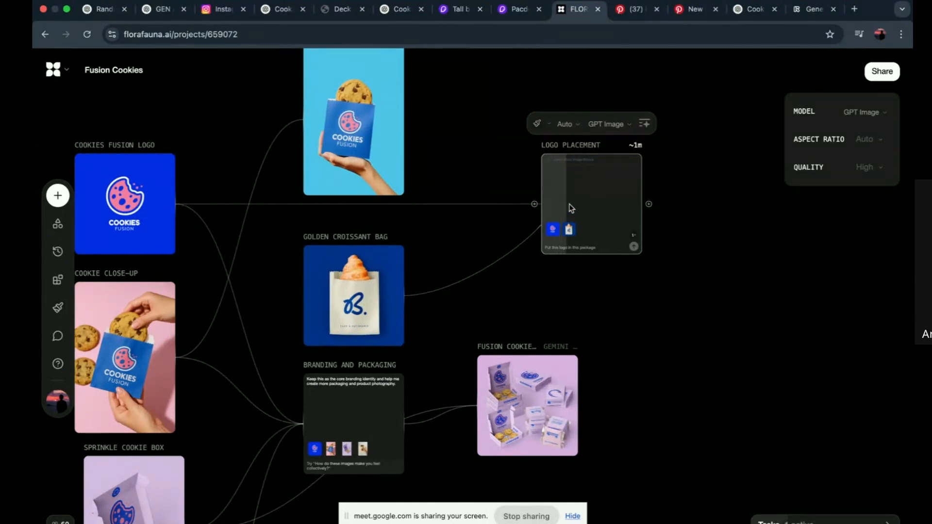
{"action": "scroll", "coordinate": [531, 259], "scroll_direction": "down", "scroll_amount": 6}
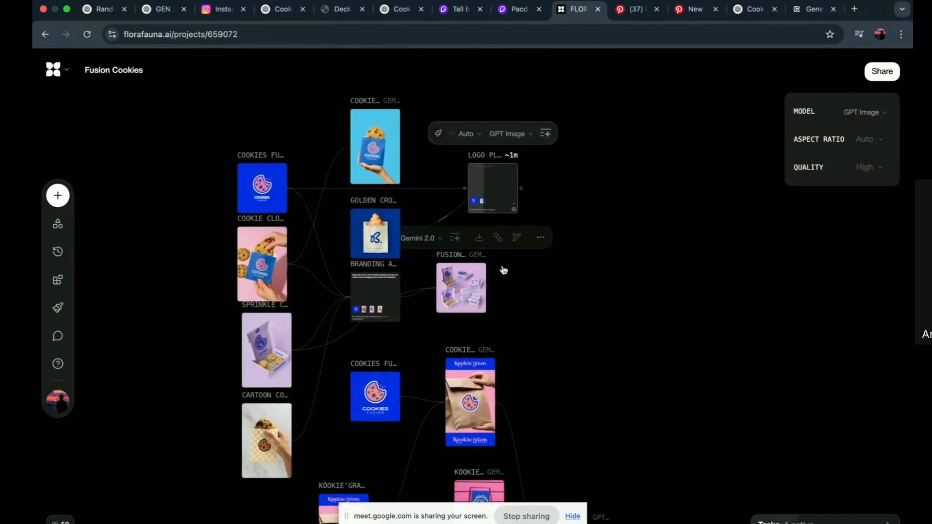
{"action": "scroll", "coordinate": [504, 269], "scroll_direction": "up", "scroll_amount": 5}
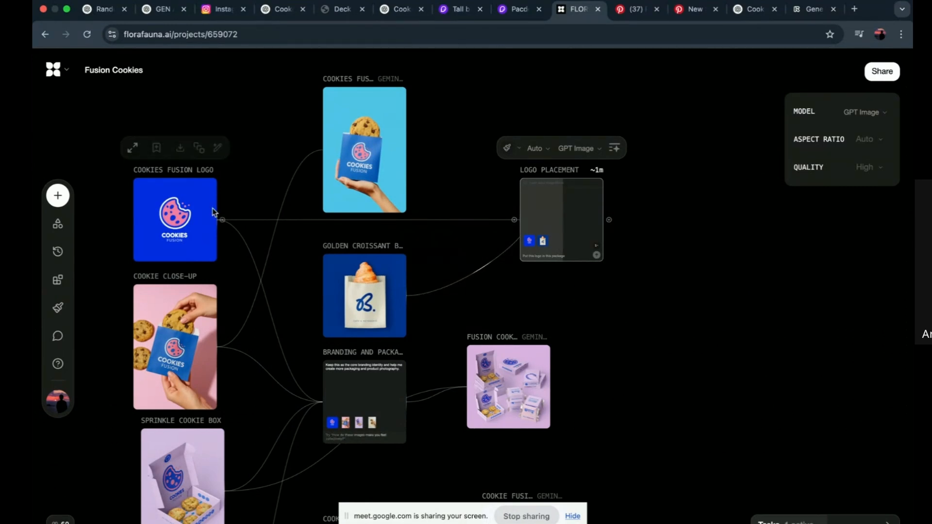
{"action": "scroll", "coordinate": [214, 212], "scroll_direction": "down", "scroll_amount": 2}
{"action": "scroll", "coordinate": [213, 503], "scroll_direction": "down", "scroll_amount": 2}
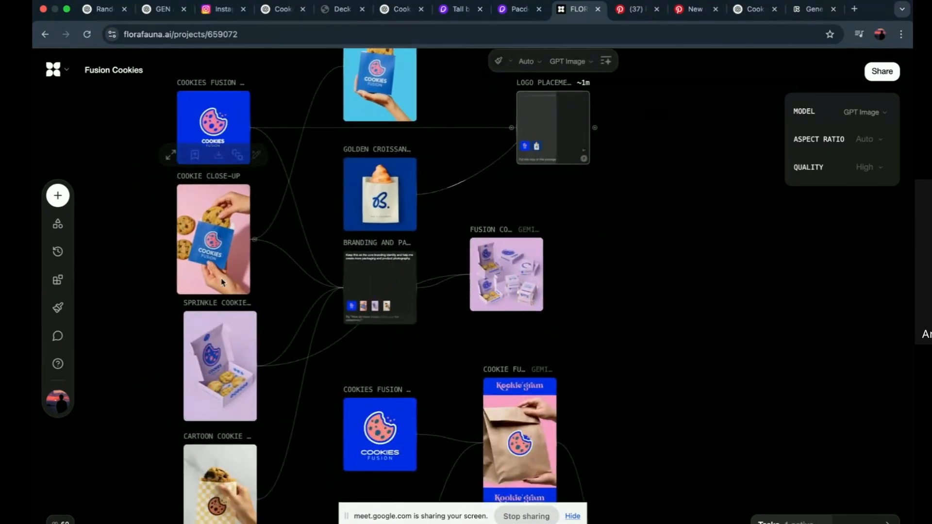
{"action": "scroll", "coordinate": [216, 265], "scroll_direction": "up", "scroll_amount": 5}
{"action": "scroll", "coordinate": [218, 278], "scroll_direction": "down", "scroll_amount": 5}
{"action": "scroll", "coordinate": [217, 279], "scroll_direction": "up", "scroll_amount": 1}
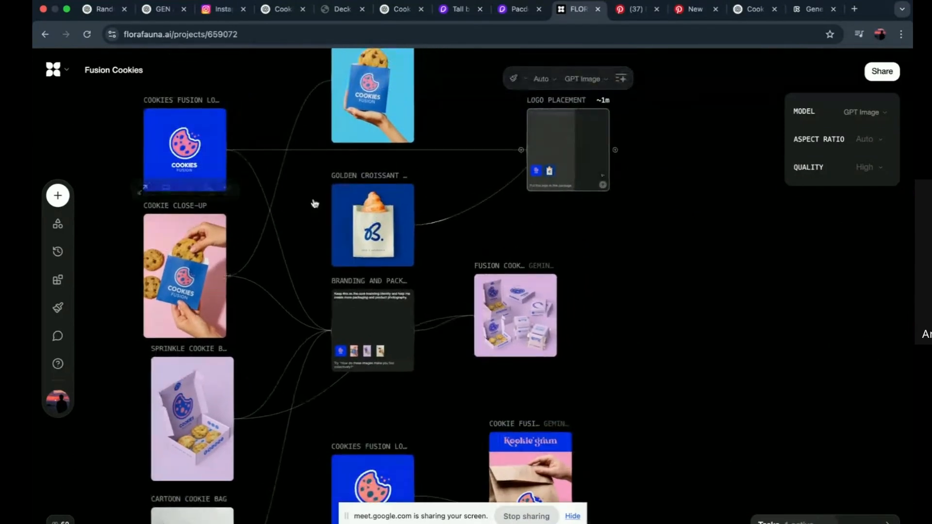
{"action": "scroll", "coordinate": [404, 187], "scroll_direction": "right", "scroll_amount": 1}
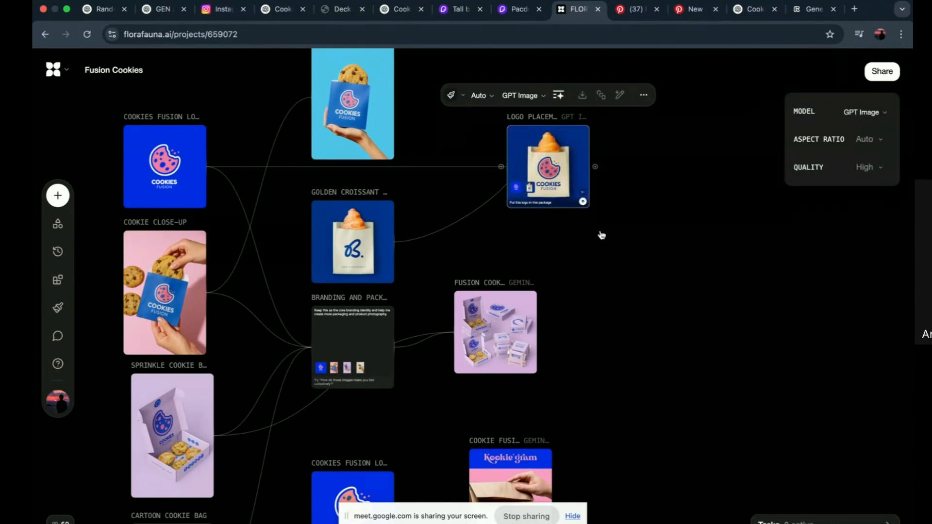
Examine the Kookie'gram bag, signboard, logo and pink package blocks further down the Flora canvas
{"action": "scroll", "coordinate": [424, 290], "scroll_direction": "down", "scroll_amount": 10}
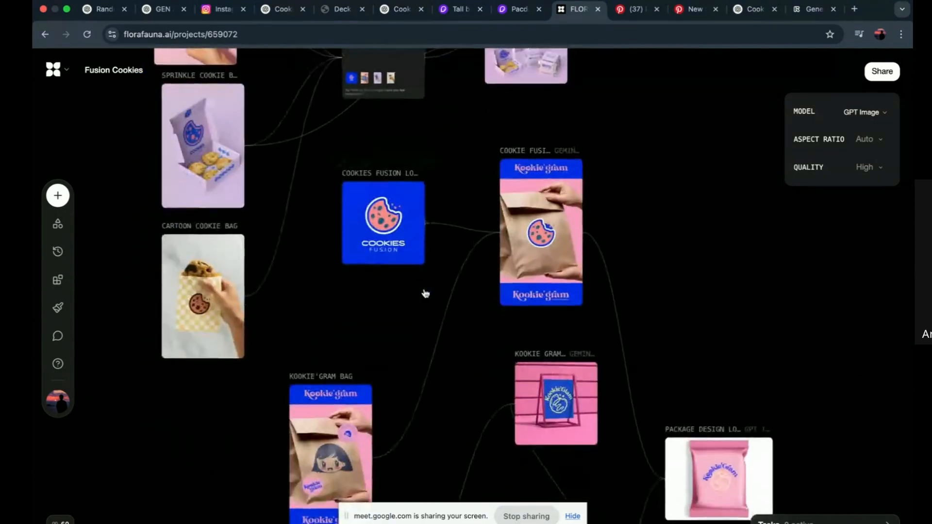
{"action": "scroll", "coordinate": [425, 294], "scroll_direction": "down", "scroll_amount": 5}
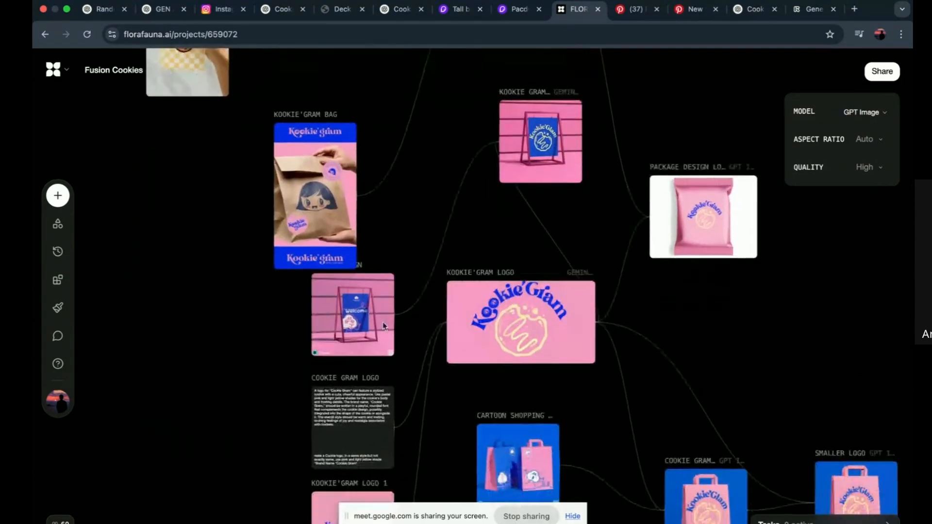
{"action": "scroll", "coordinate": [383, 322], "scroll_direction": "up", "scroll_amount": 5}
{"action": "scroll", "coordinate": [343, 239], "scroll_direction": "down", "scroll_amount": 5}
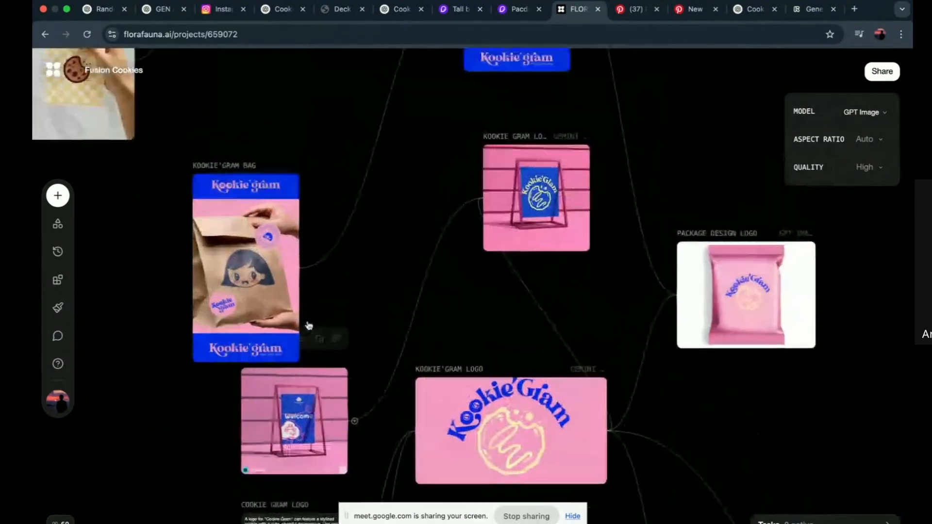
{"action": "scroll", "coordinate": [576, 333], "scroll_direction": "up", "scroll_amount": 2}
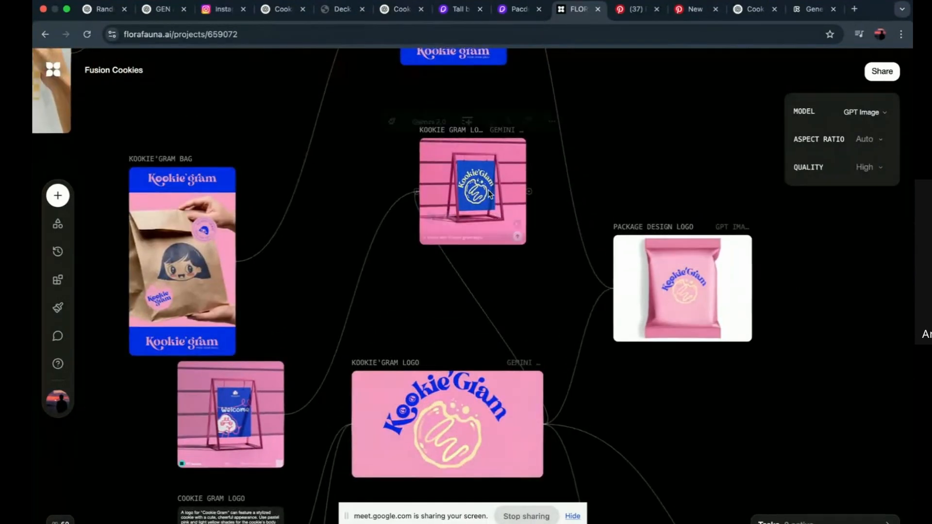
Compare the generated Kookie'Glam signboard with its original Welcome board reference, and look over the surrounding packaging blocks
{"action": "scroll", "coordinate": [489, 194], "scroll_direction": "up", "scroll_amount": 5}
{"action": "scroll", "coordinate": [408, 187], "scroll_direction": "down", "scroll_amount": 2}
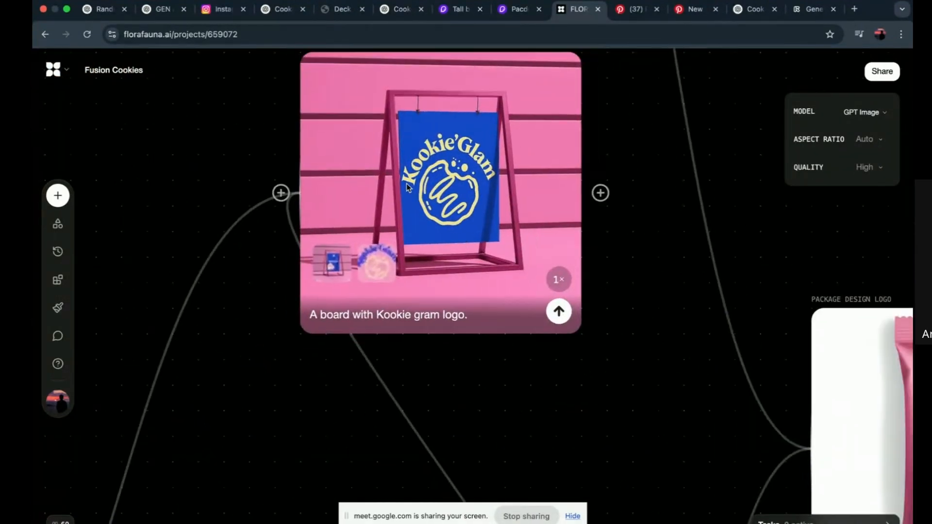
{"action": "scroll", "coordinate": [484, 148], "scroll_direction": "down", "scroll_amount": 5}
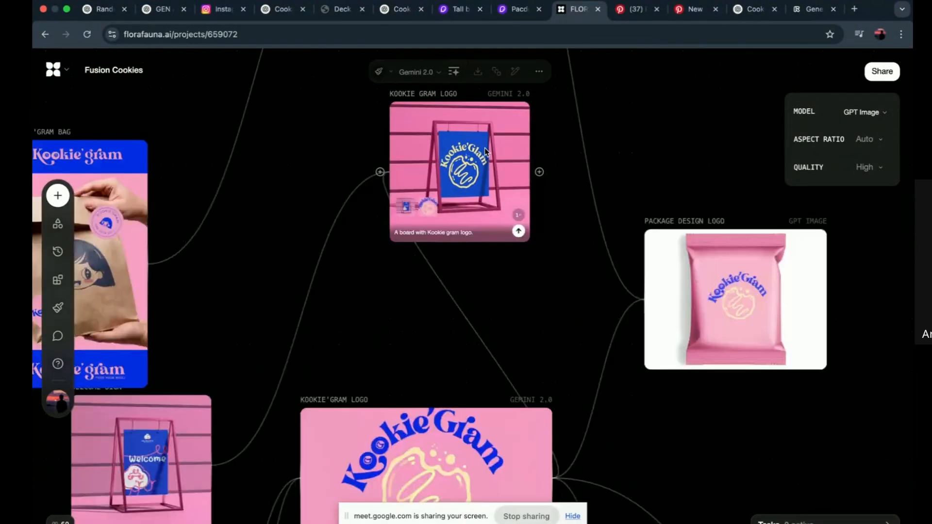
{"action": "scroll", "coordinate": [484, 148], "scroll_direction": "down", "scroll_amount": 3}
{"action": "scroll", "coordinate": [294, 301], "scroll_direction": "up", "scroll_amount": 6}
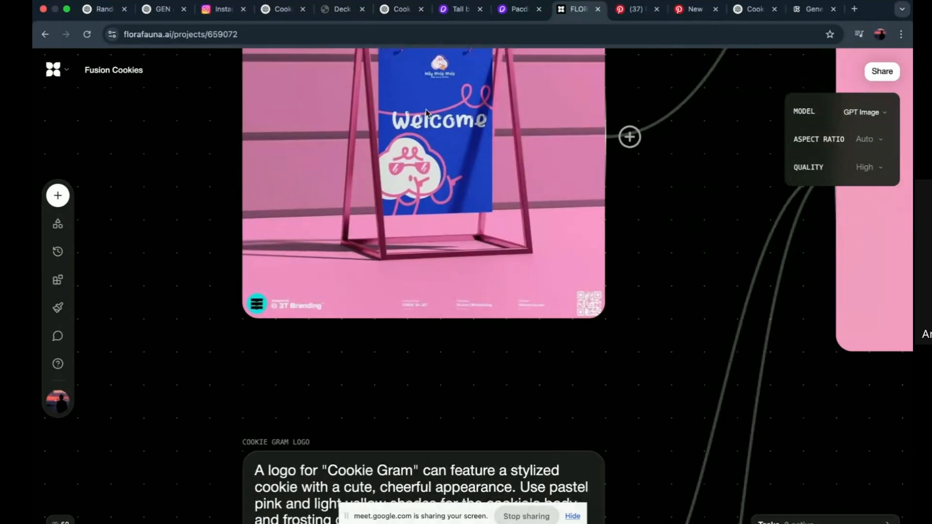
{"action": "scroll", "coordinate": [427, 115], "scroll_direction": "down", "scroll_amount": 5}
{"action": "scroll", "coordinate": [427, 114], "scroll_direction": "up", "scroll_amount": 8}
{"action": "scroll", "coordinate": [518, 229], "scroll_direction": "up", "scroll_amount": 3}
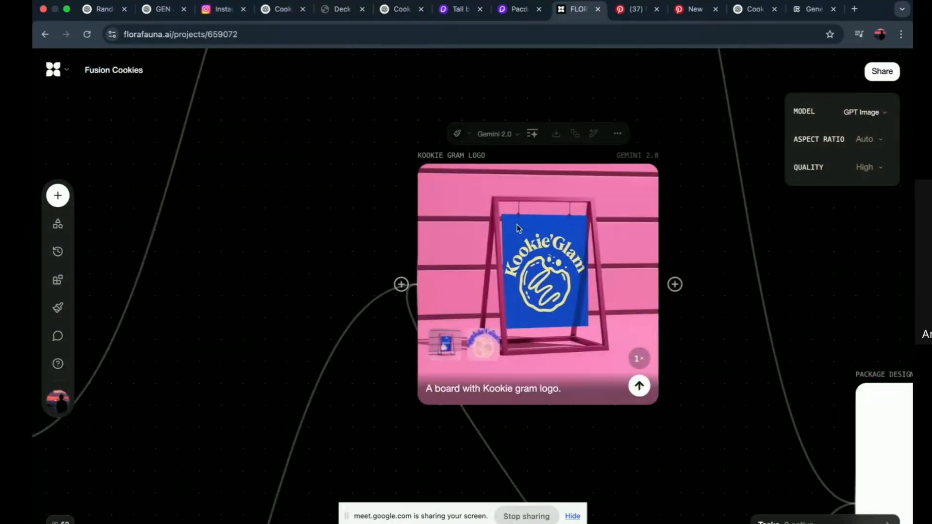
{"action": "scroll", "coordinate": [518, 229], "scroll_direction": "up", "scroll_amount": 1}
{"action": "scroll", "coordinate": [550, 262], "scroll_direction": "down", "scroll_amount": 6}
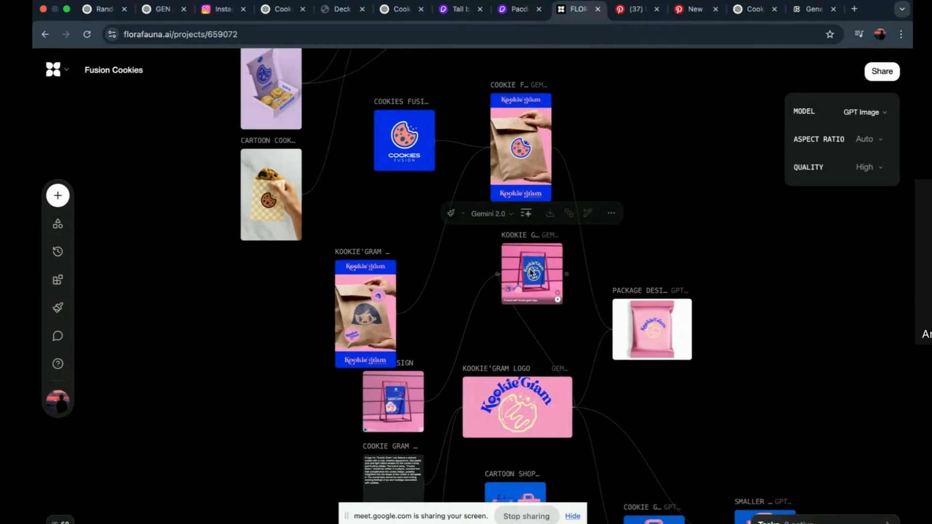
{"action": "scroll", "coordinate": [532, 274], "scroll_direction": "up", "scroll_amount": 5}
{"action": "scroll", "coordinate": [533, 274], "scroll_direction": "right", "scroll_amount": 2}
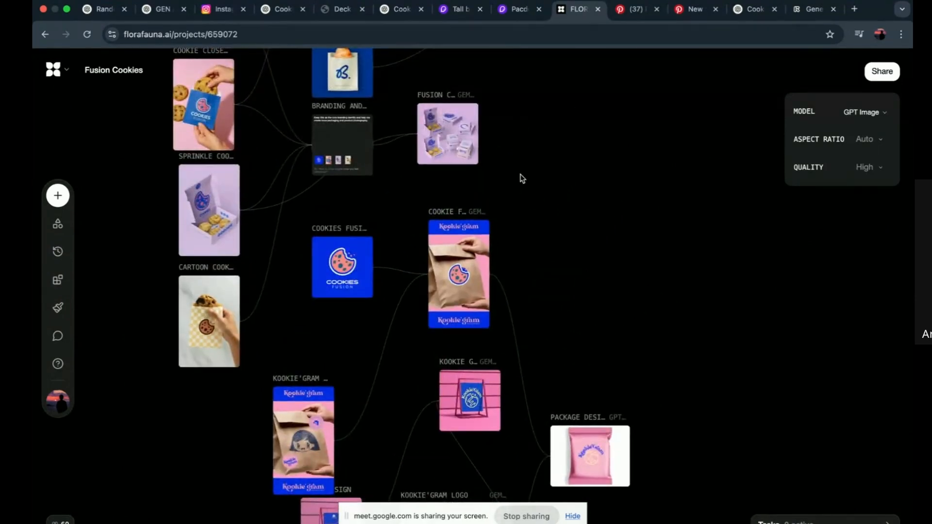
Switch to Pinterest, browse the cookies packaging pins for references, and open the Brookies packaging pin
{"action": "left_click", "coordinate": [634, 9]}
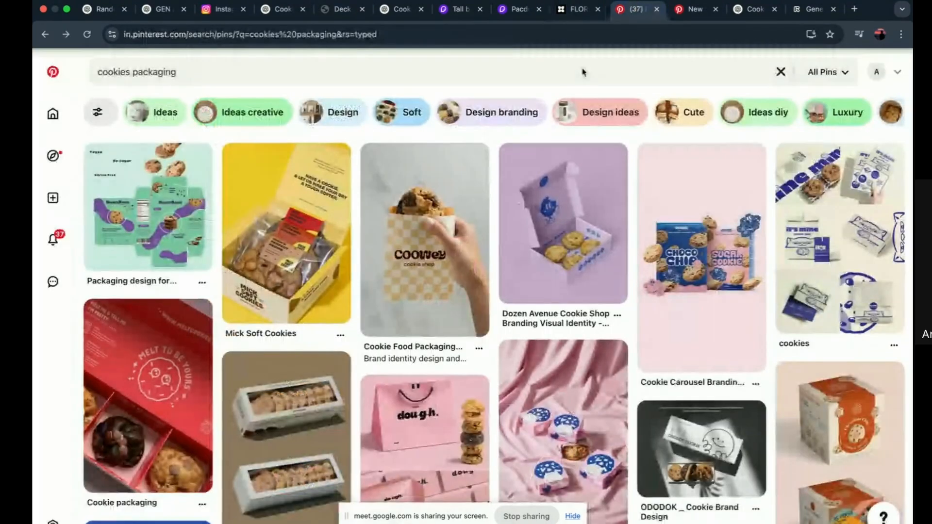
{"action": "scroll", "coordinate": [457, 283], "scroll_direction": "down", "scroll_amount": 20}
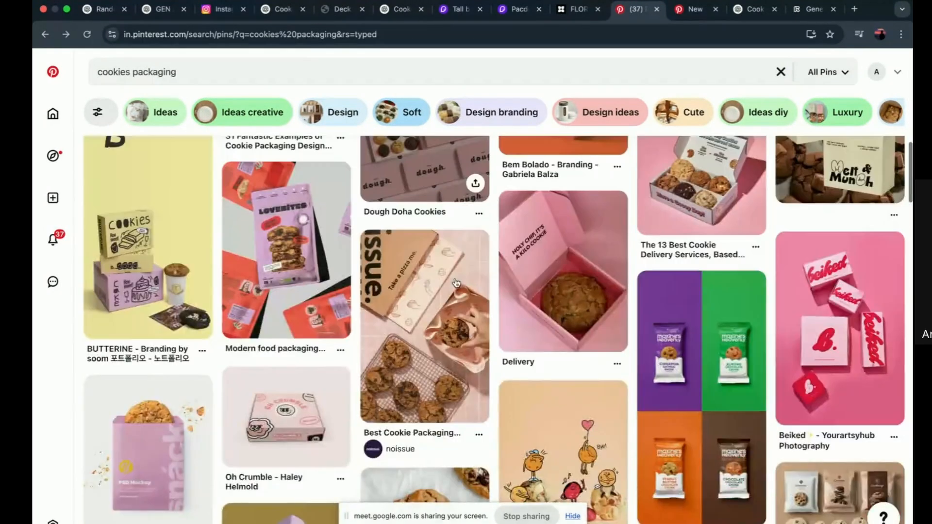
{"action": "scroll", "coordinate": [457, 282], "scroll_direction": "down", "scroll_amount": 15}
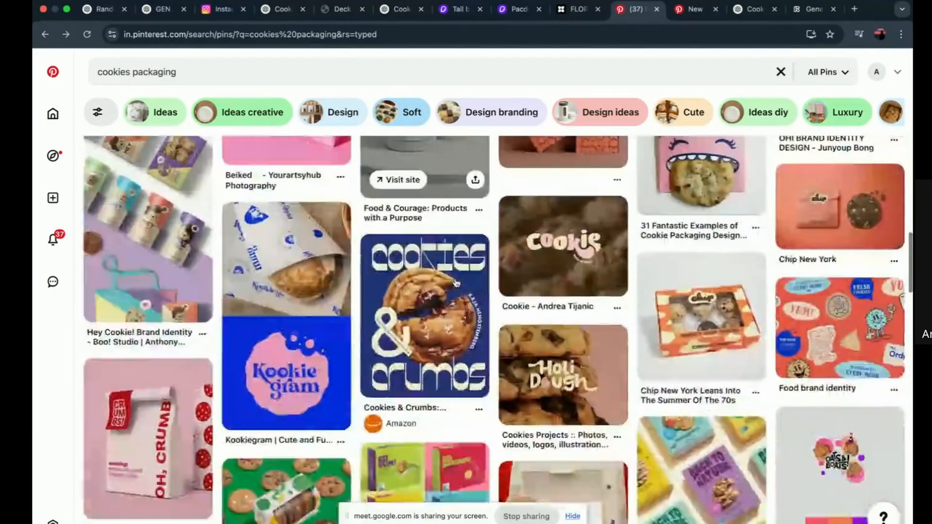
{"action": "scroll", "coordinate": [456, 282], "scroll_direction": "down", "scroll_amount": 5}
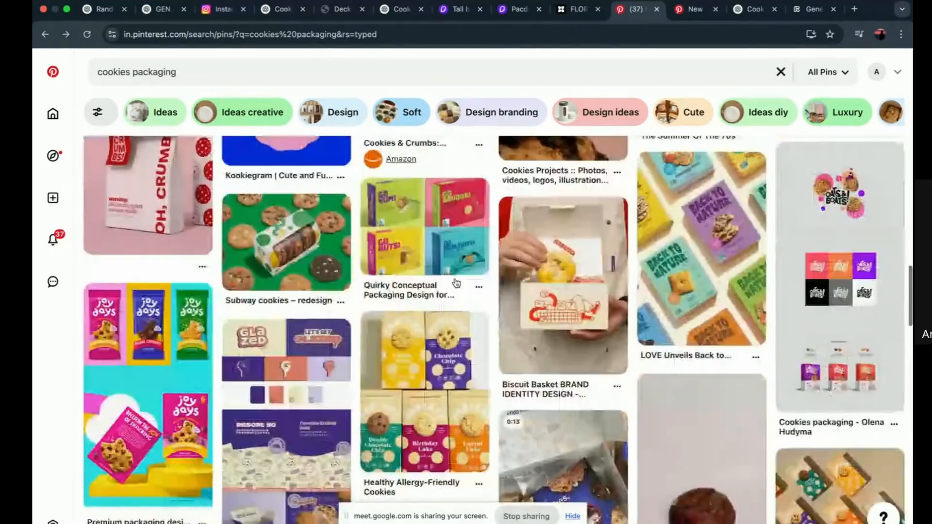
{"action": "scroll", "coordinate": [457, 282], "scroll_direction": "down", "scroll_amount": 10}
{"action": "left_click", "coordinate": [286, 314]}
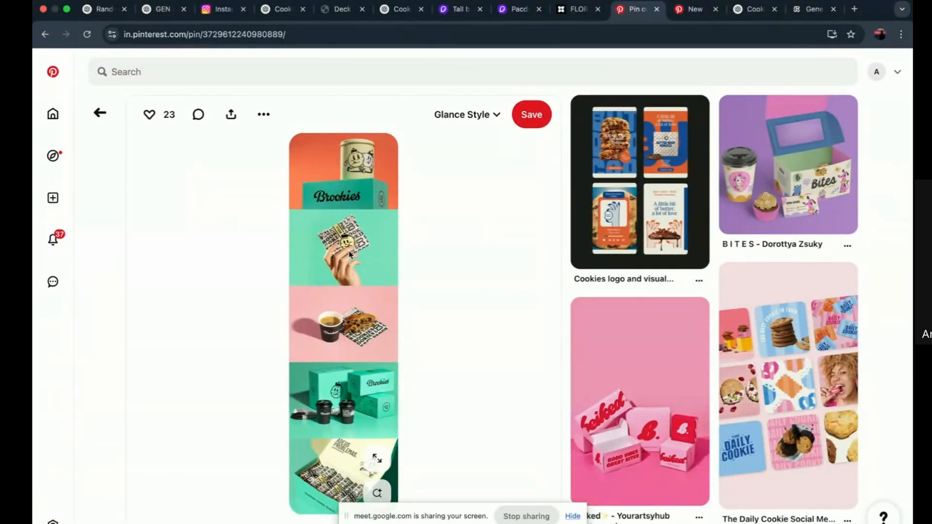
Switch to the New Sugar Studios pin and browse the related stop-motion product videos of snacks and drinks
{"action": "left_click", "coordinate": [699, 12]}
{"action": "scroll", "coordinate": [402, 224], "scroll_direction": "down", "scroll_amount": 9}
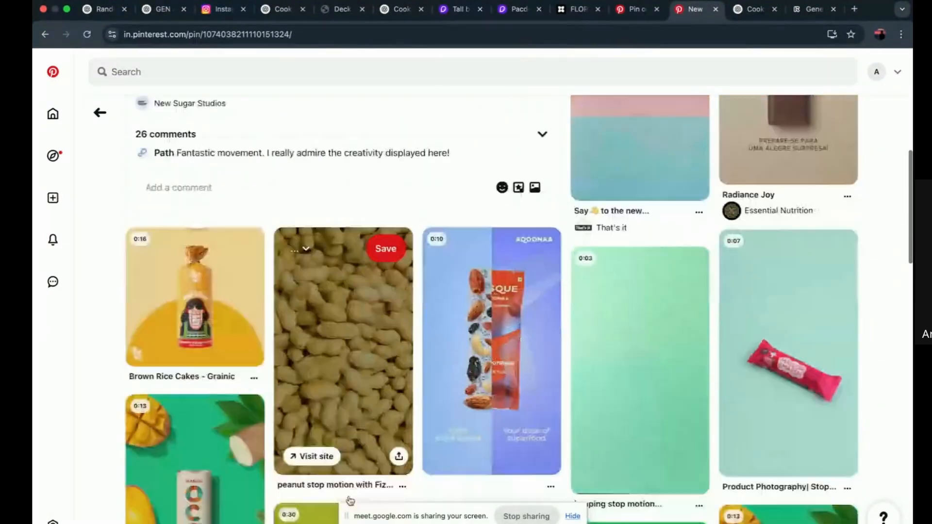
{"action": "scroll", "coordinate": [350, 500], "scroll_direction": "down", "scroll_amount": 1}
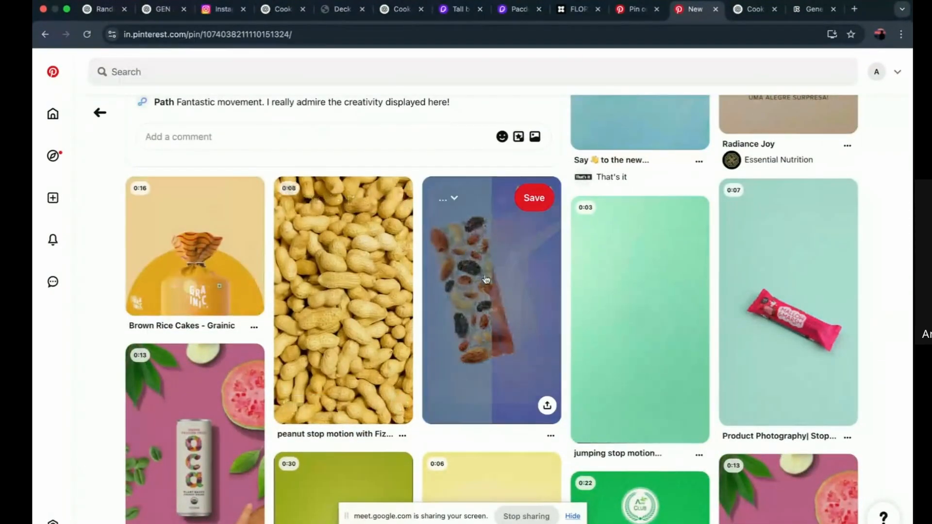
{"action": "scroll", "coordinate": [162, 456], "scroll_direction": "down", "scroll_amount": 3}
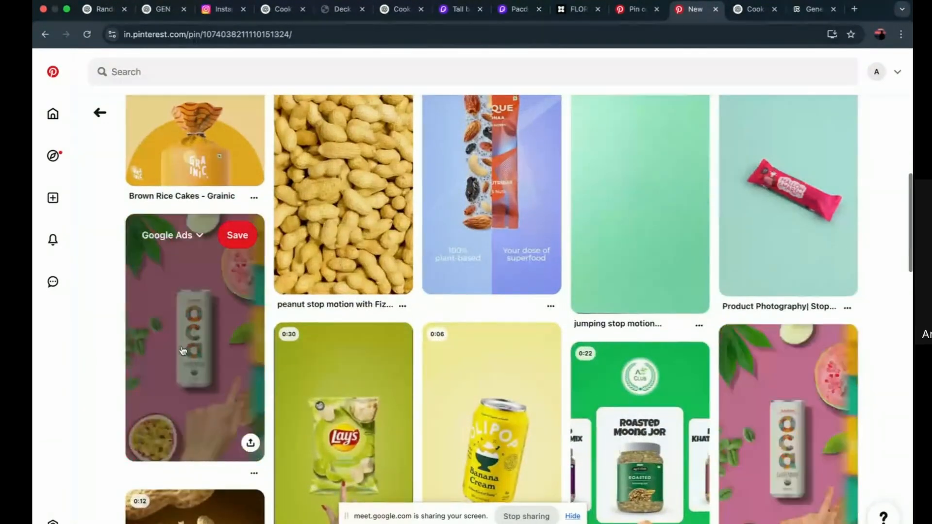
{"action": "scroll", "coordinate": [162, 456], "scroll_direction": "down", "scroll_amount": 1}
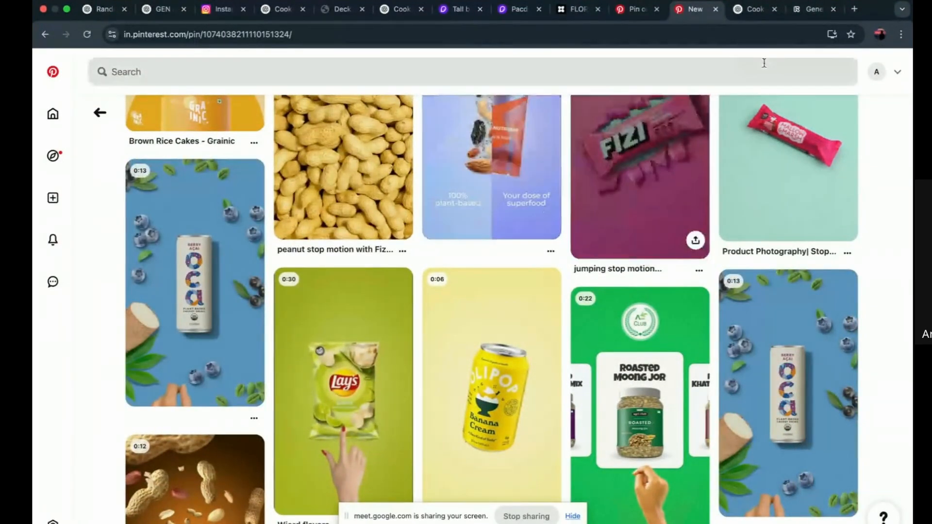
Switch to the ChatGPT Logo and Brand Assets chat and view the Dolce packaging reference and Cookies Fusion logo attached to the image prompt
{"action": "left_click", "coordinate": [751, 15]}
{"action": "scroll", "coordinate": [626, 204], "scroll_direction": "up", "scroll_amount": 1}
{"action": "left_click", "coordinate": [624, 197]}
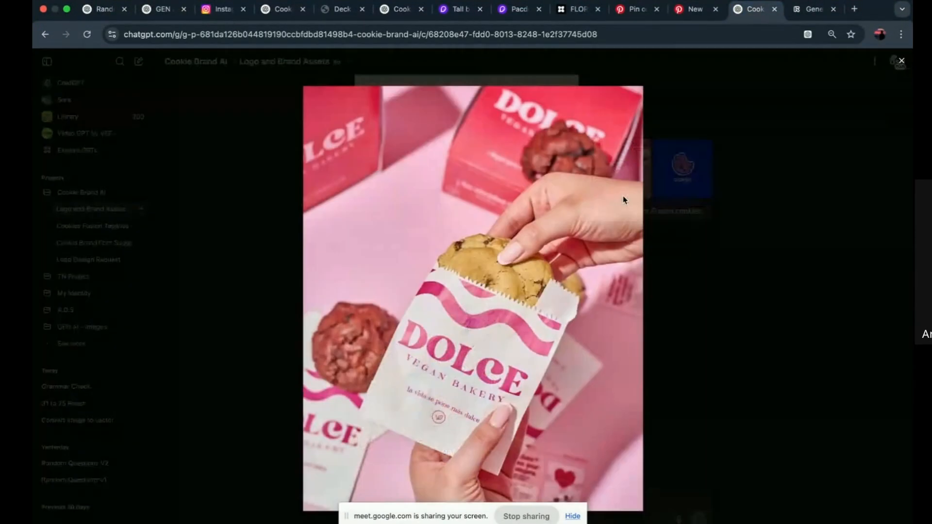
{"action": "left_click", "coordinate": [654, 292]}
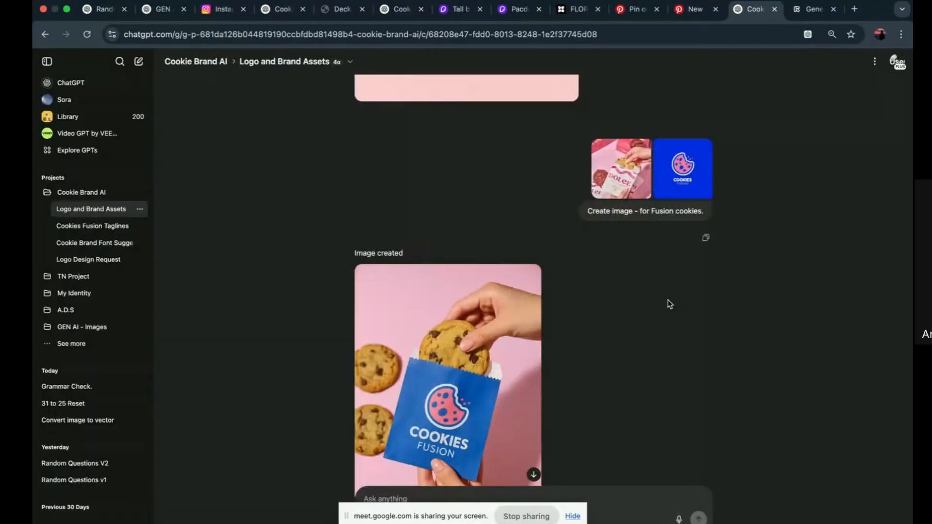
{"action": "left_click", "coordinate": [670, 167]}
{"action": "left_click", "coordinate": [763, 299]}
View the generated Cookies Fusion cookie bag image enlarged, and switch to Runway to watch the Cookie Unboxing video made from it
{"action": "scroll", "coordinate": [472, 291], "scroll_direction": "down", "scroll_amount": 1}
{"action": "left_click", "coordinate": [472, 296]}
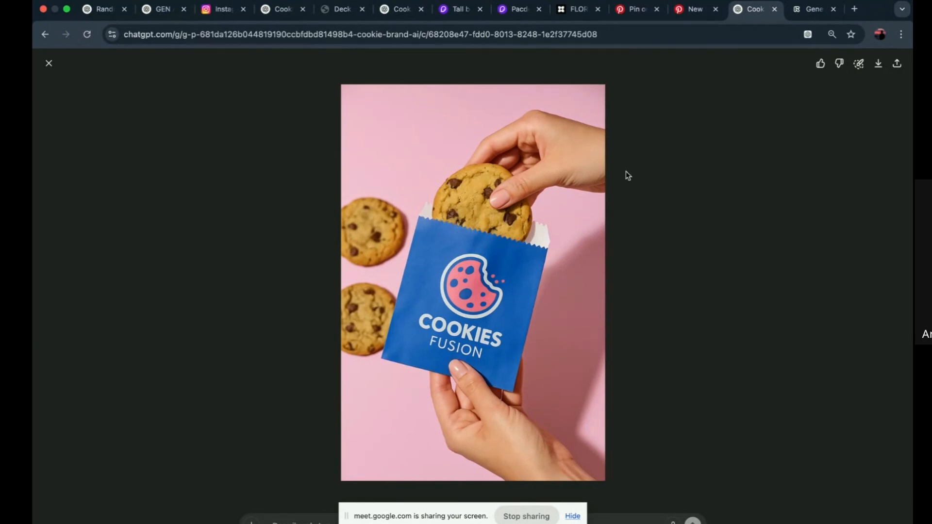
{"action": "left_click", "coordinate": [810, 9]}
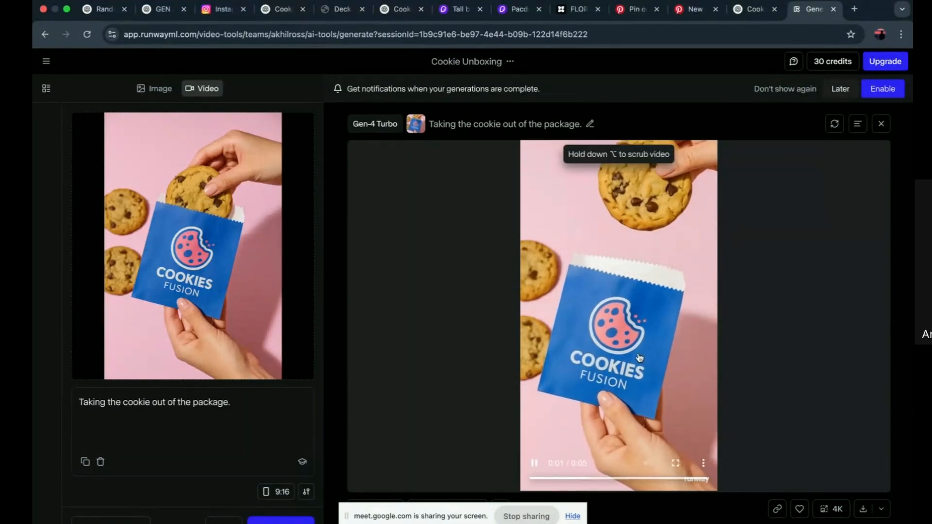
Stop sharing the screen in Google Meet, and present the AI CS Deck V1 from the Cookie Fusion brand slide to slide 21
{"action": "key", "text": "ctrl+Right"}
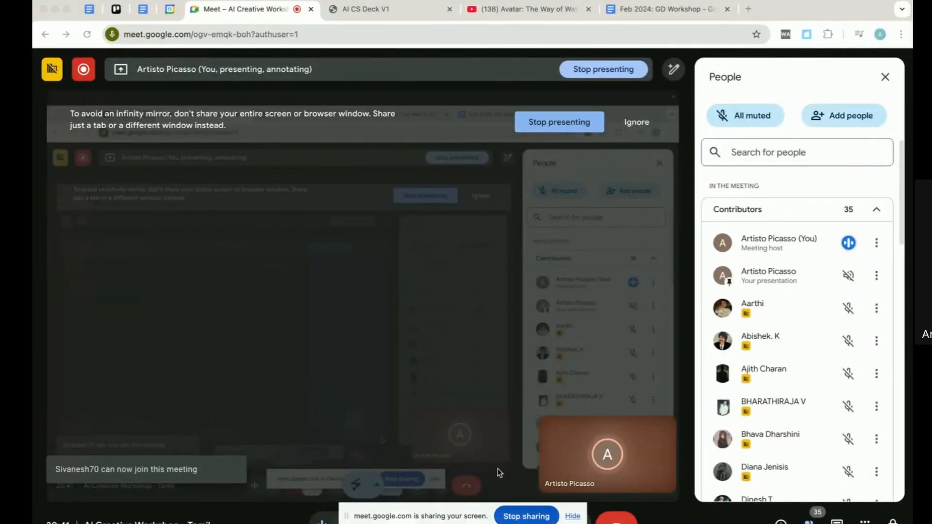
{"action": "left_click", "coordinate": [519, 517]}
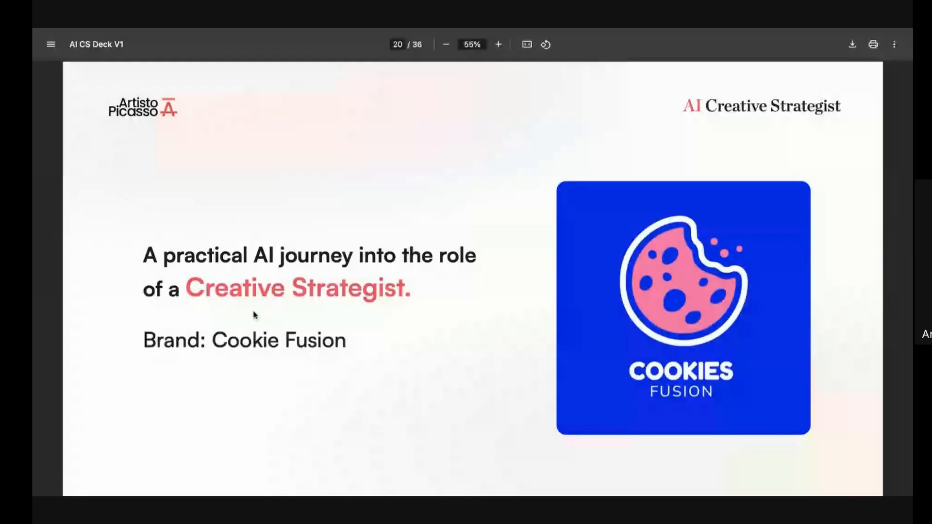
{"action": "left_click_drag", "start_coordinate": [197, 293], "coordinate": [433, 290]}
{"action": "left_click", "coordinate": [435, 300]}
{"action": "key", "text": "Right"}
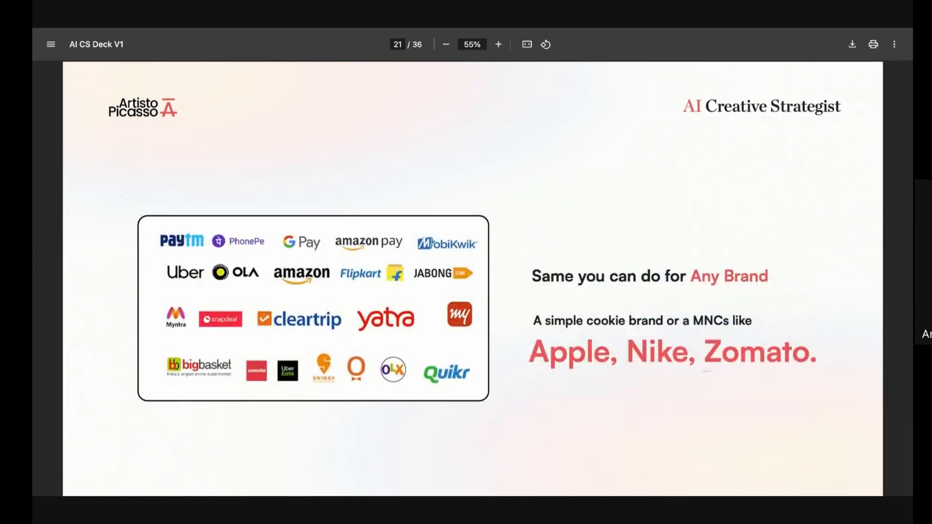